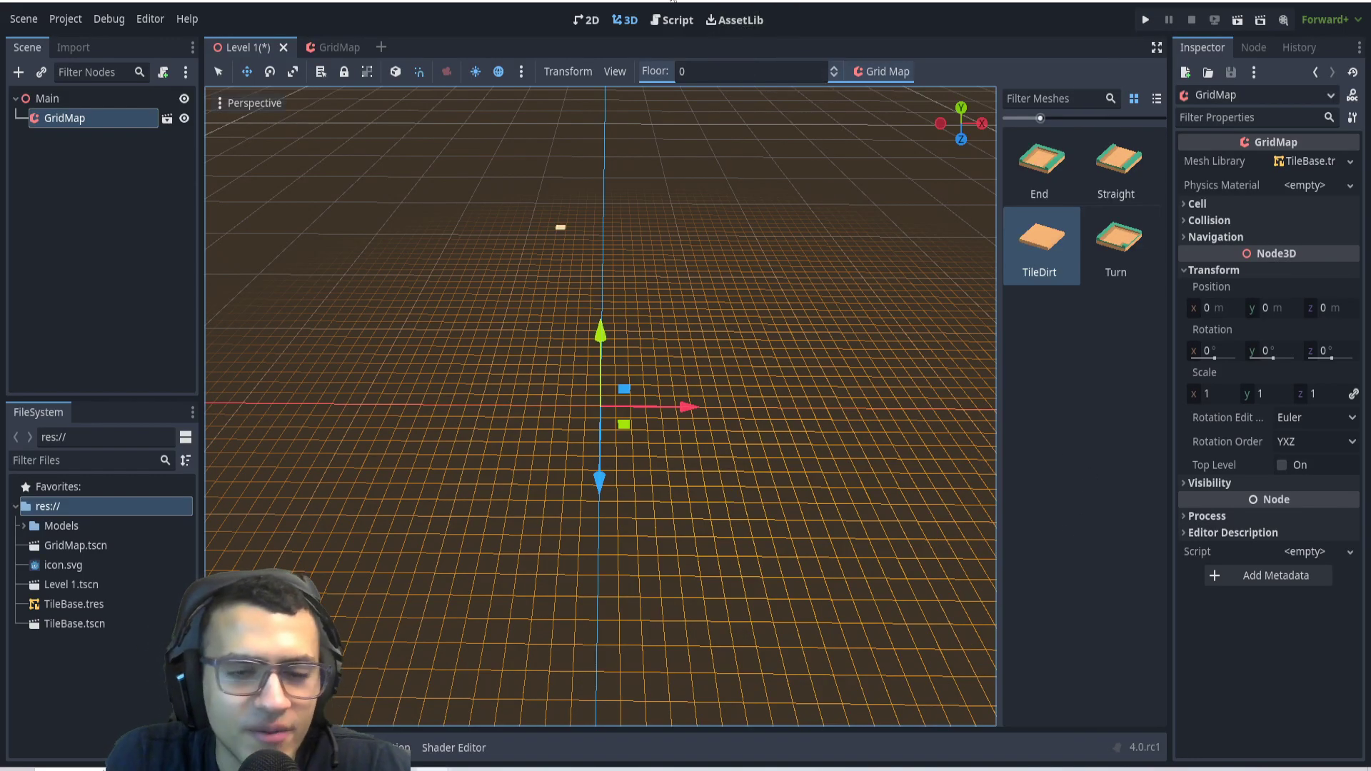
Save the scene, select a large square region from the grid origin in top view and fill it with TileDirt tiles
key("ctrl+s")
scroll(750, 436, "down", 4)
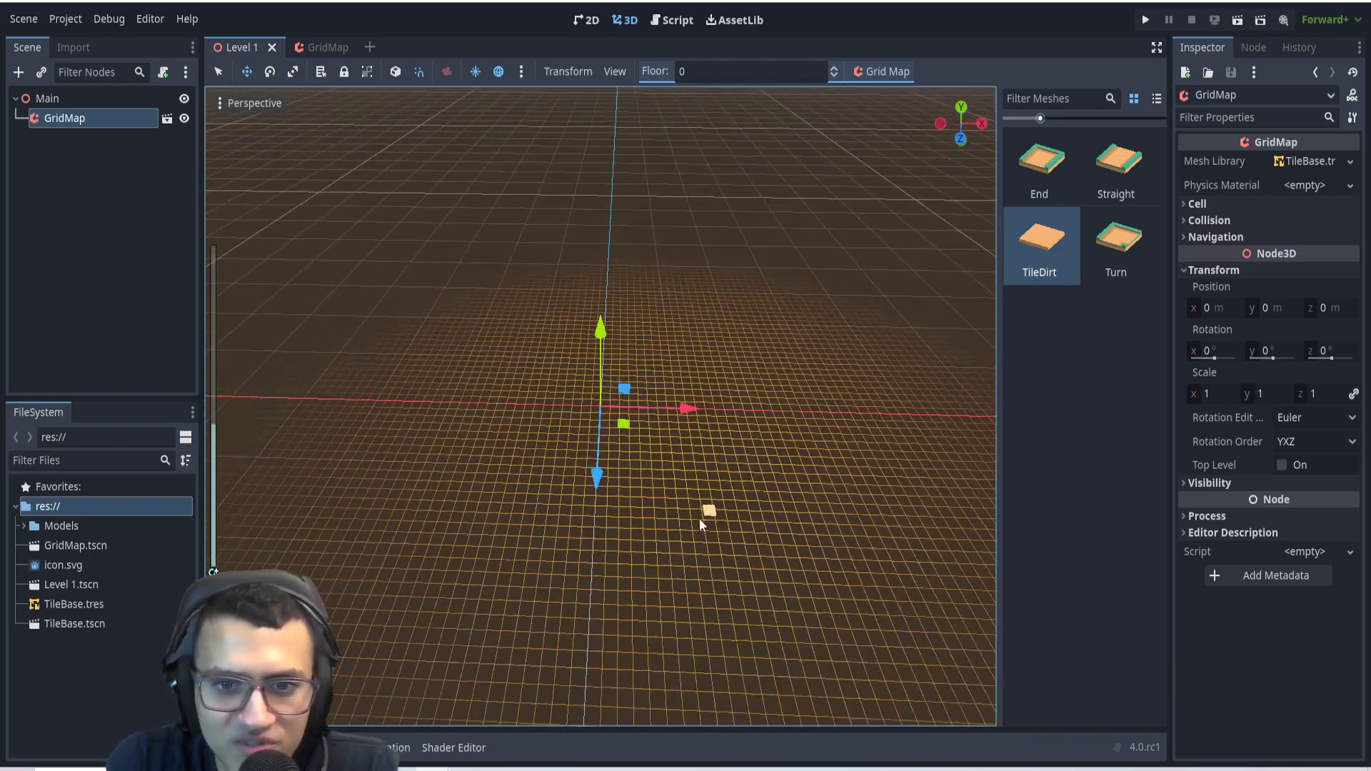
scroll(607, 416, "up", 5)
middle_click_drag(621, 437, 662, 511)
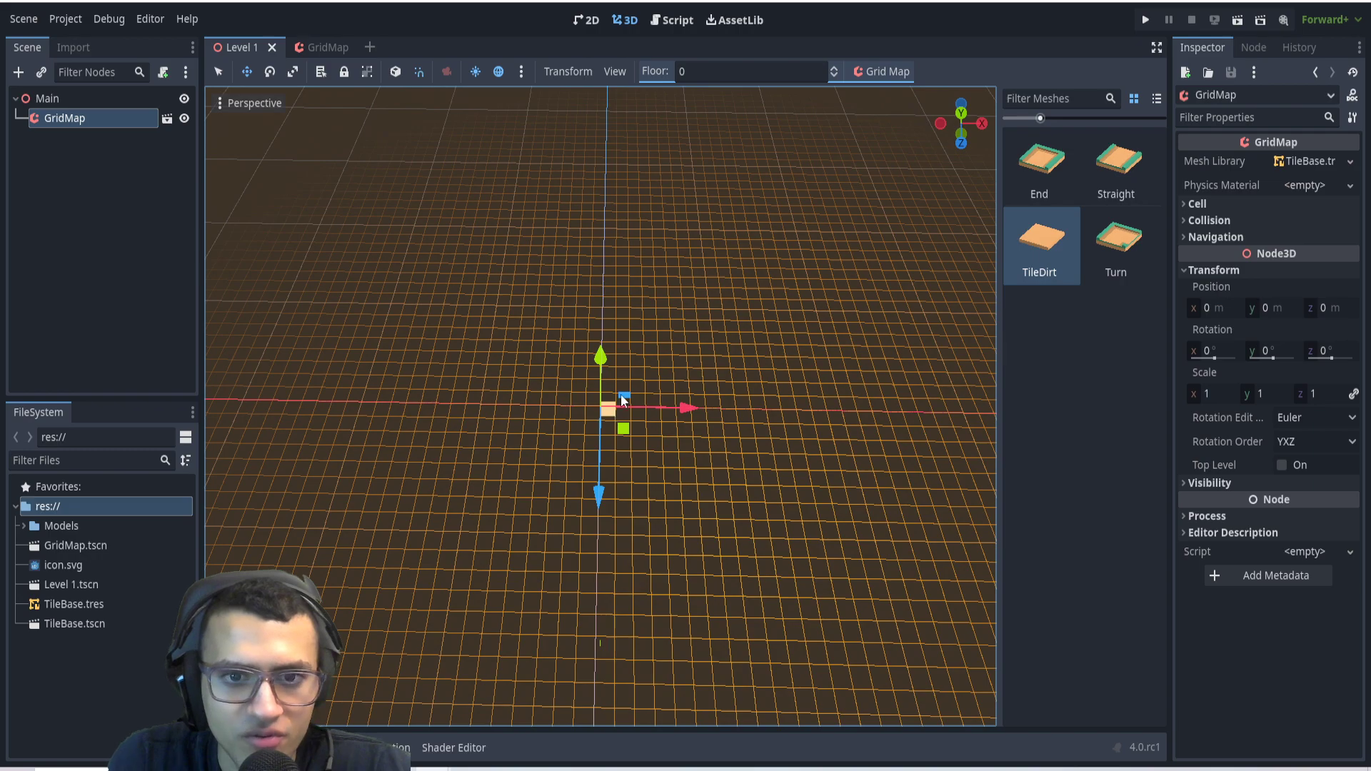
middle_click_drag(621, 397, 641, 487)
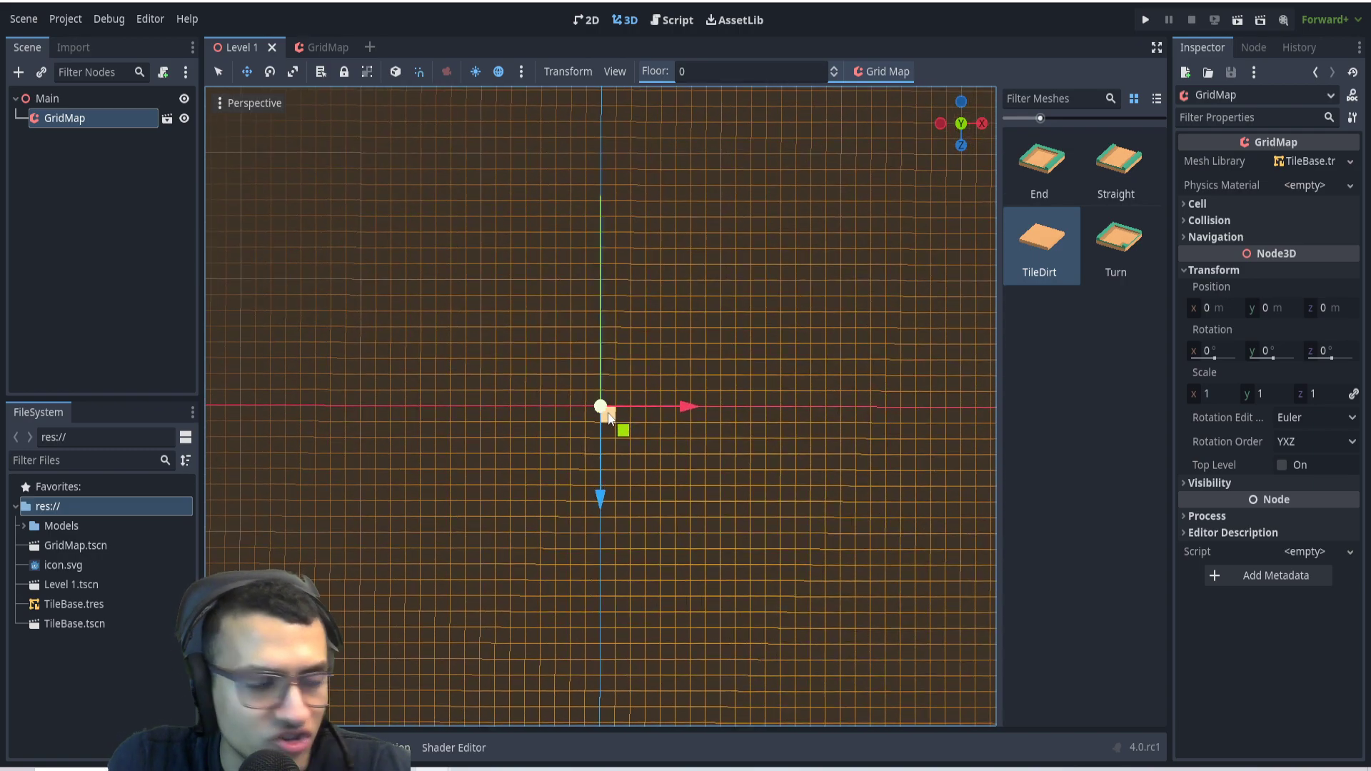
left_click_drag(612, 420, 982, 736, "shift")
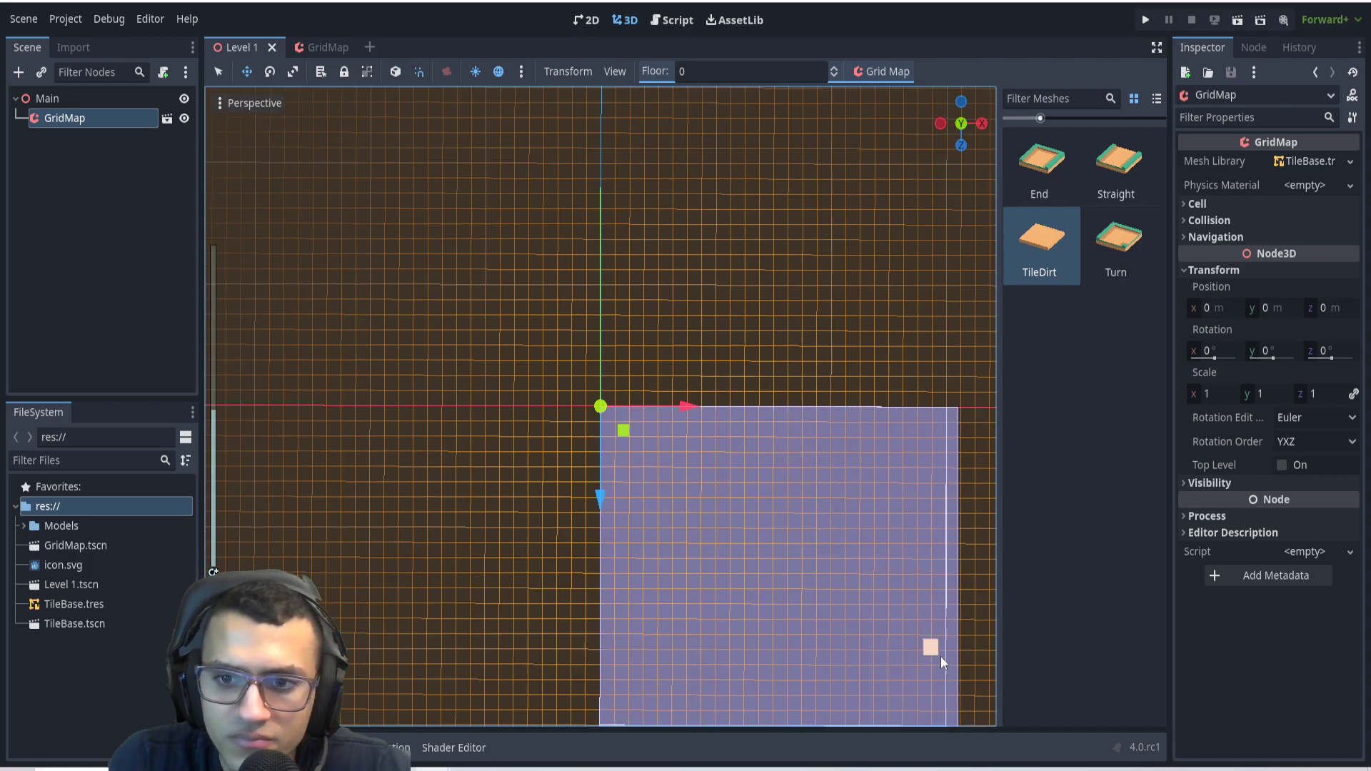
scroll(941, 657, "down", 8)
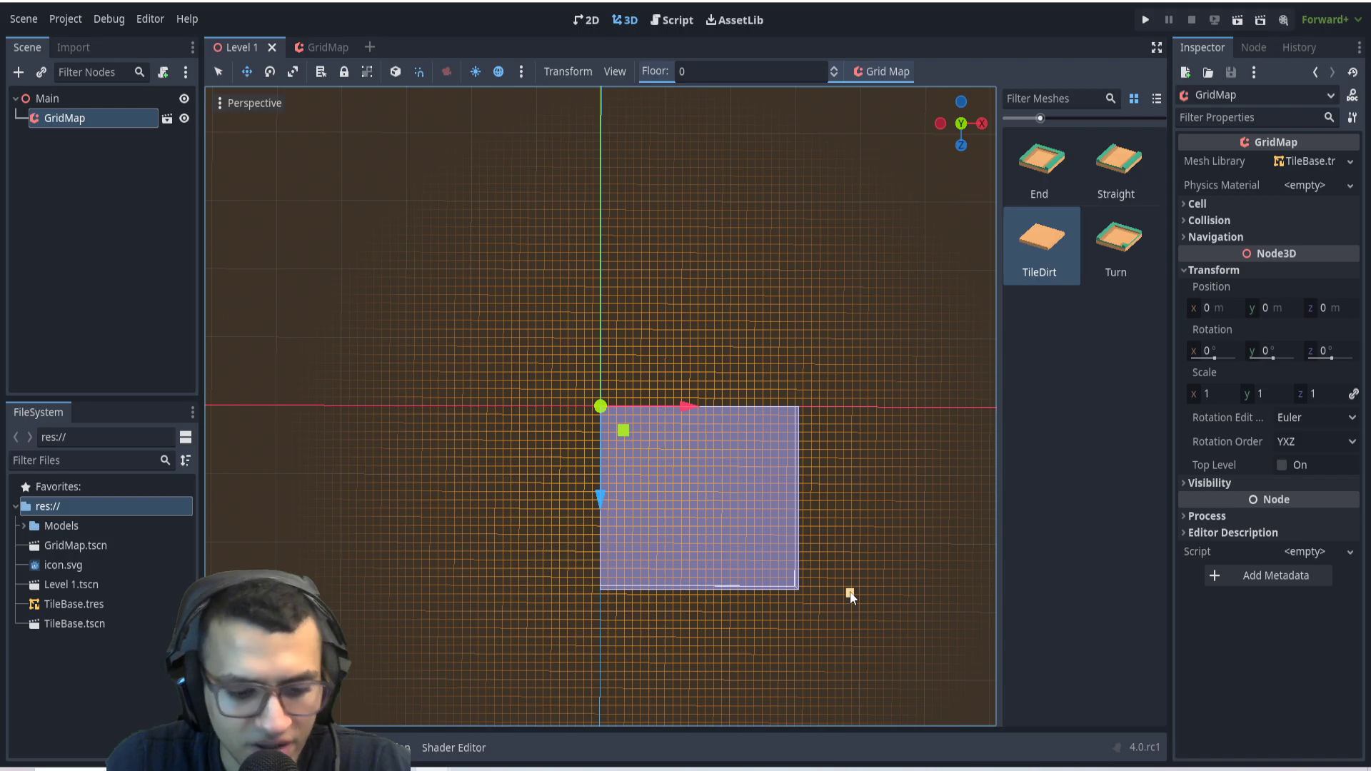
key("shift+f")
middle_click_drag(727, 602, 958, 204)
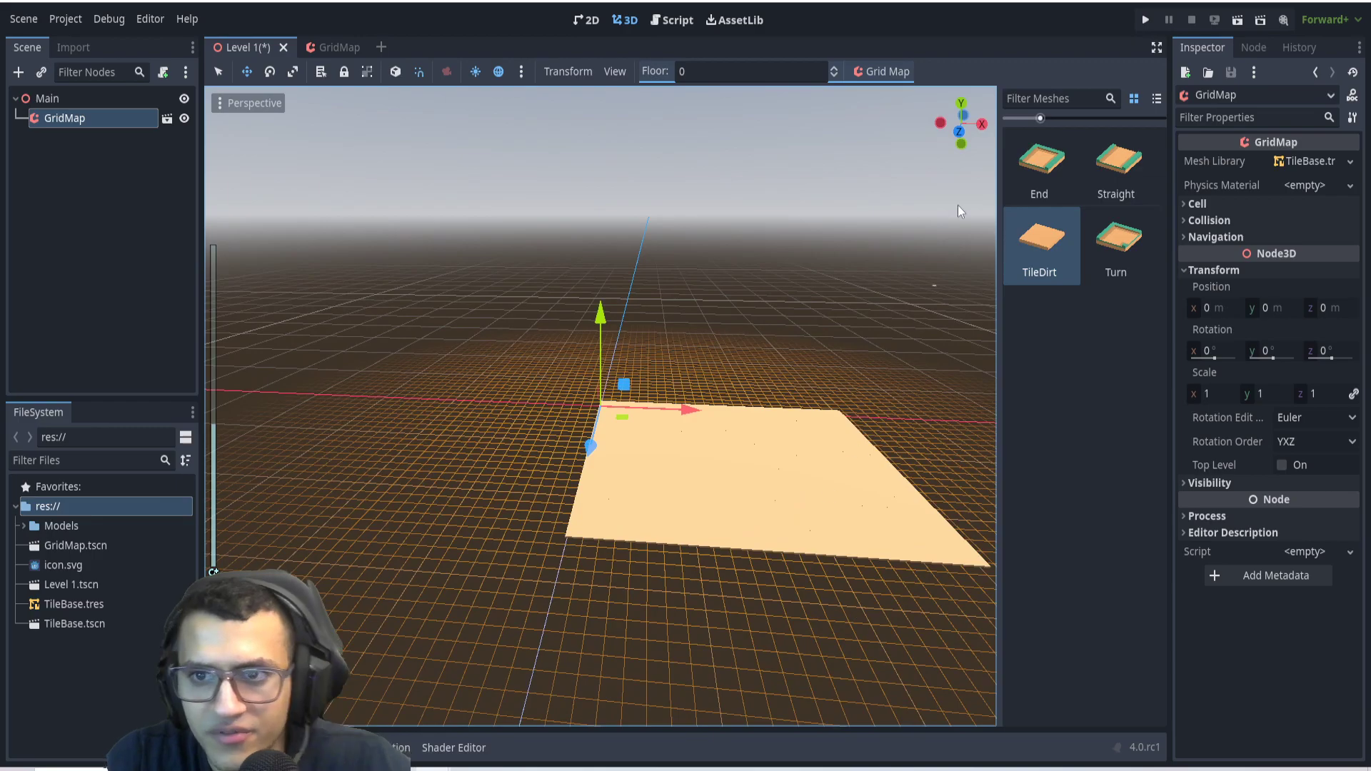
Place an End tile on the dirt area, just inside the corner at the grid origin
left_click(1056, 173)
middle_click_drag(927, 254, 692, 532)
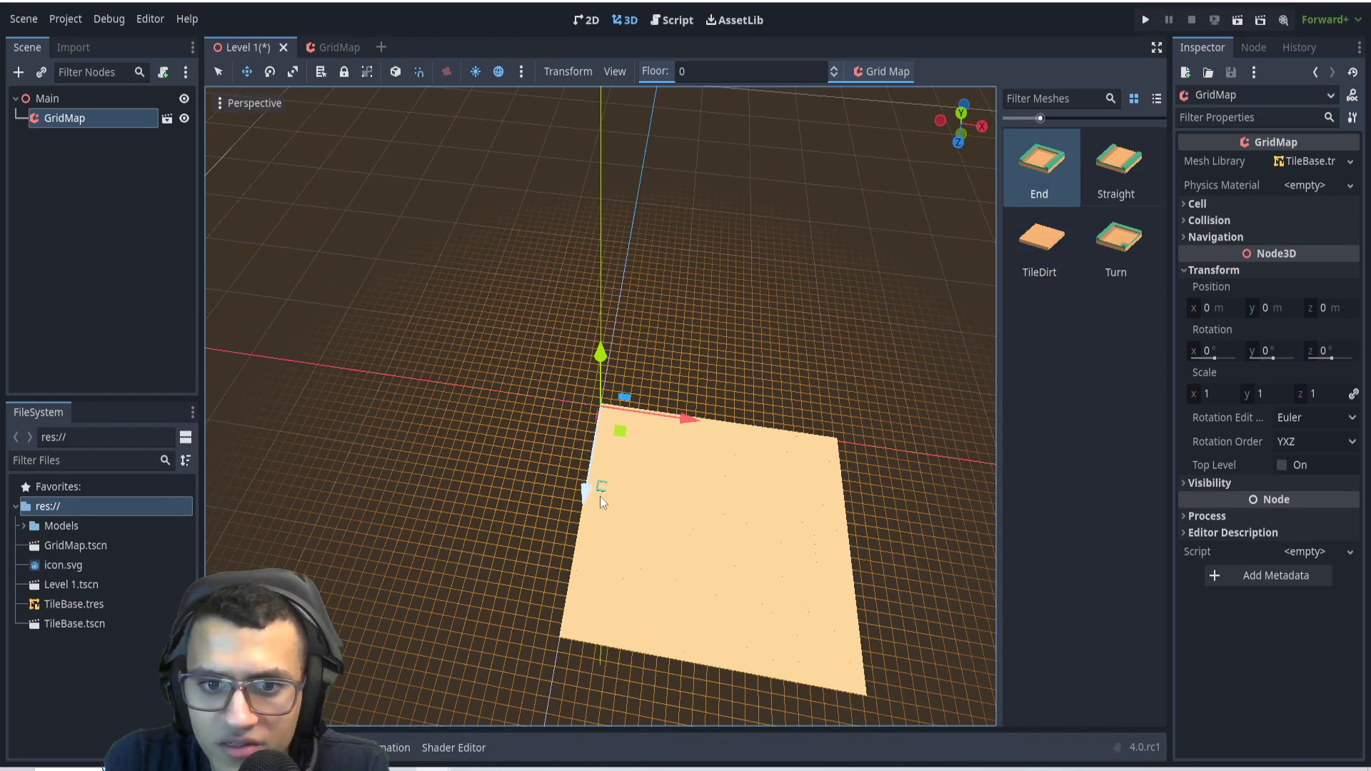
left_click(623, 443)
Select the surplus dirt tiles beyond the first few rows and delete them, leaving a narrow strip along the X axis
scroll(691, 480, "up", 9)
middle_click_drag(789, 522, 521, 481)
scroll(809, 532, "down", 3)
left_click_drag(543, 465, 794, 720, "shift")
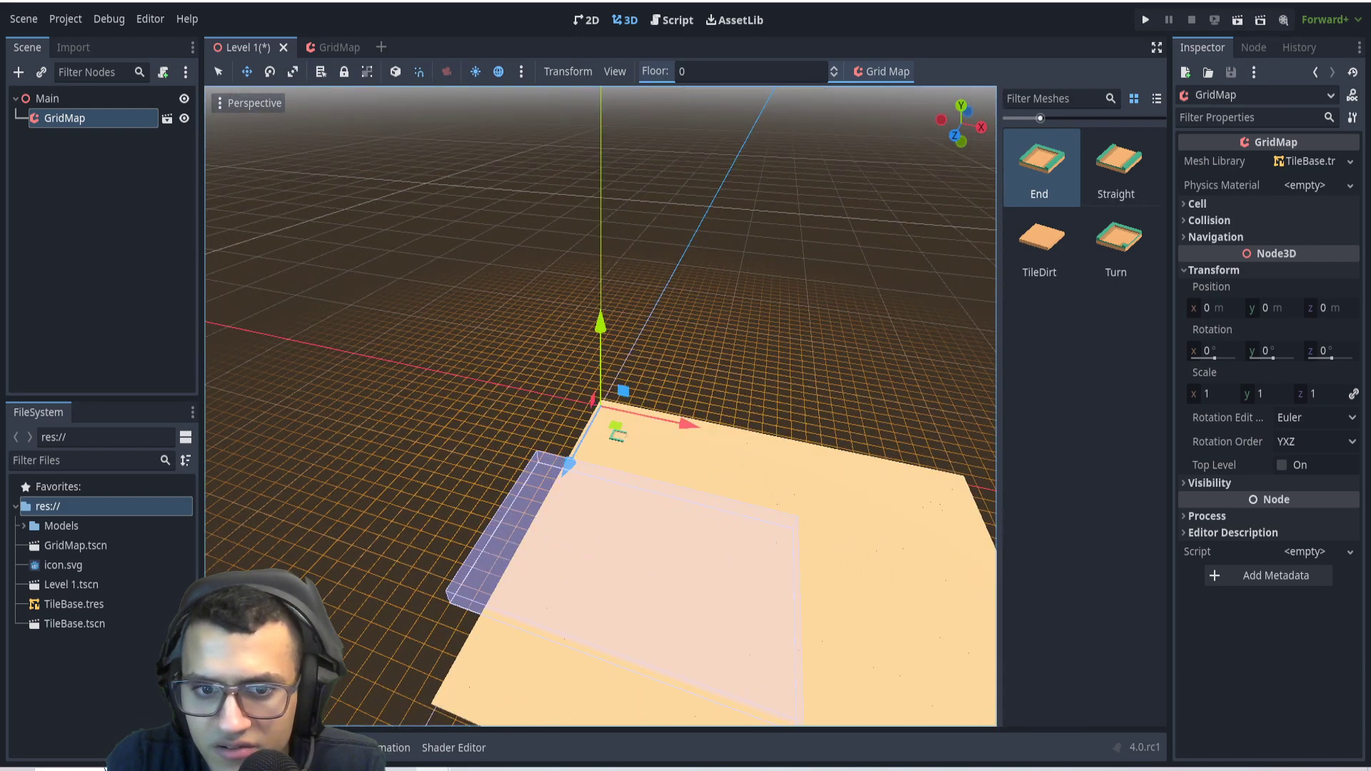
middle_click_drag(717, 557, 820, 569)
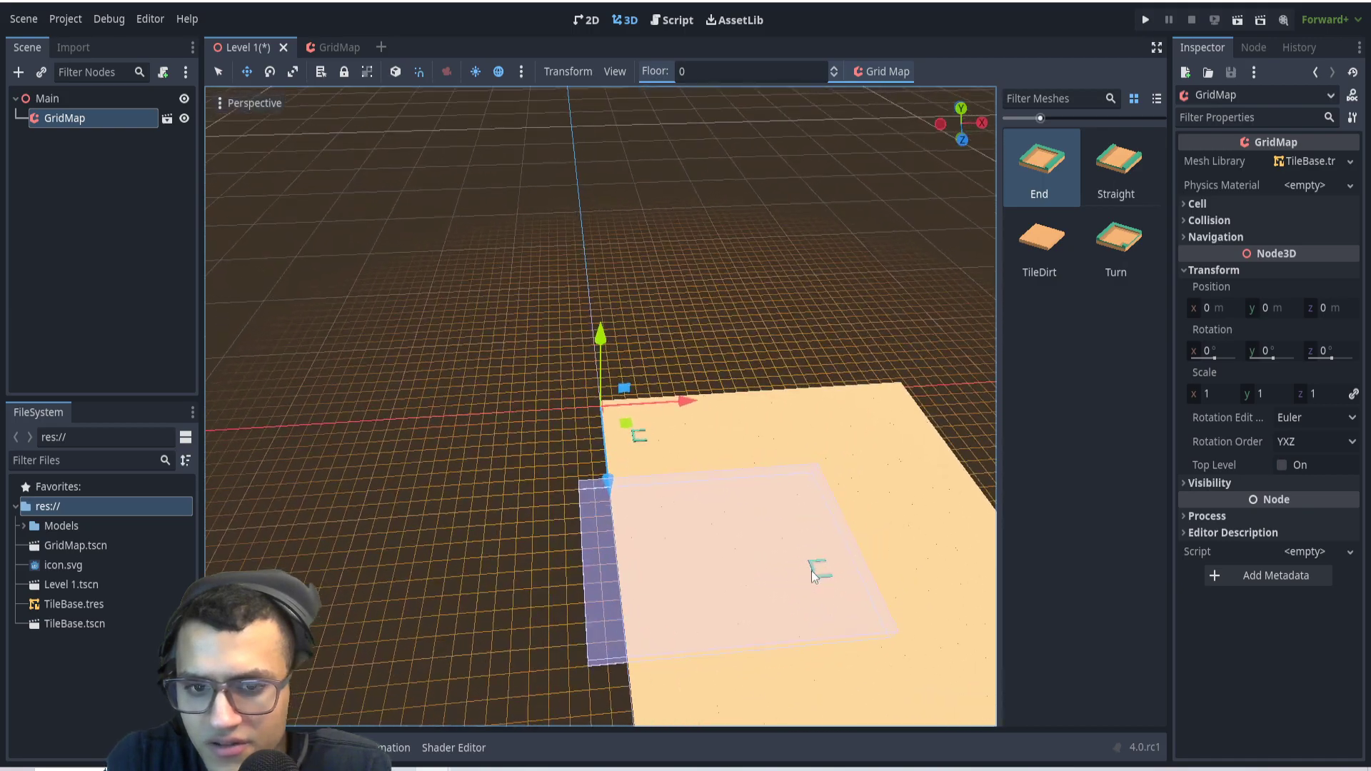
middle_click_drag(762, 604, 693, 615)
scroll(693, 615, "down", 4)
left_click_drag(821, 567, 577, 473, "shift")
key("Delete")
scroll(810, 493, "up", 8)
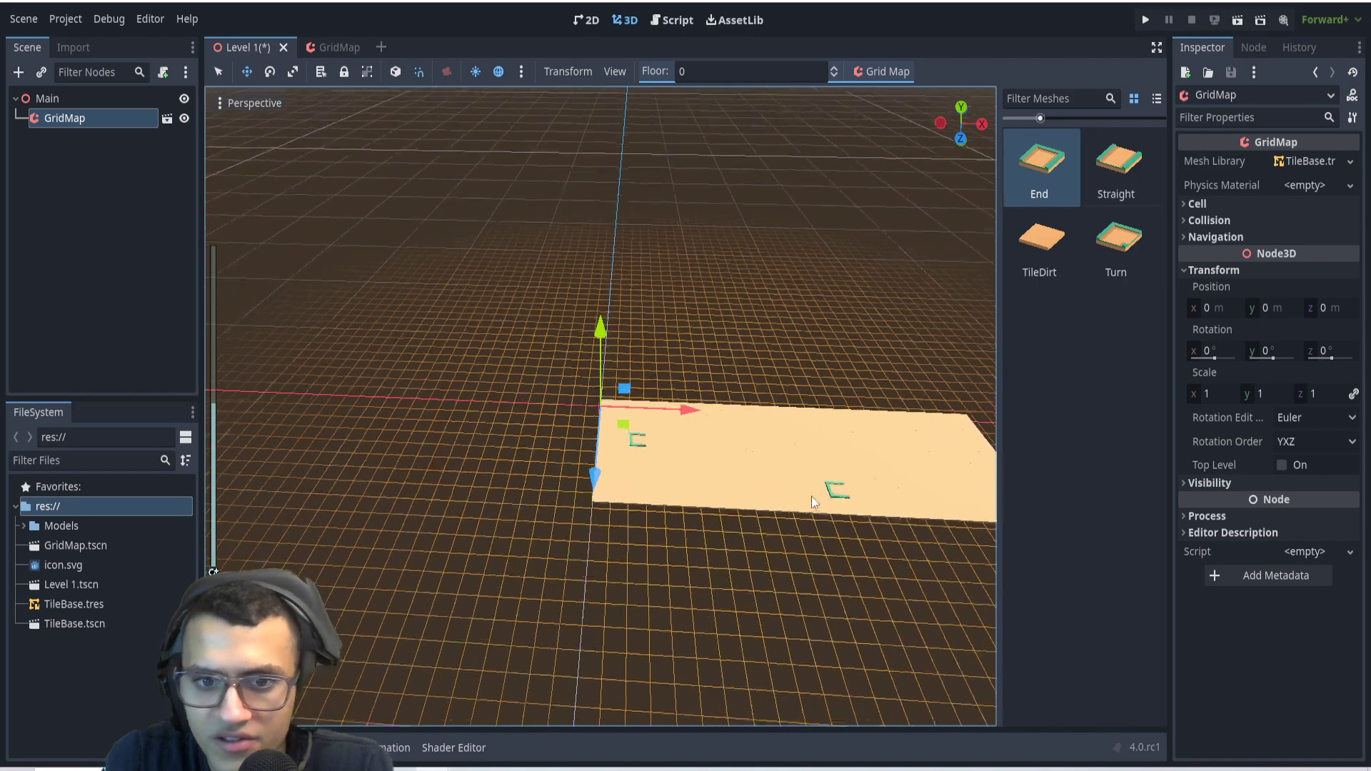
Lay a track of Straight tiles from the first End tile along the dirt strip and close its far end with another End tile
left_click(1114, 171)
left_click_drag(679, 453, 875, 471)
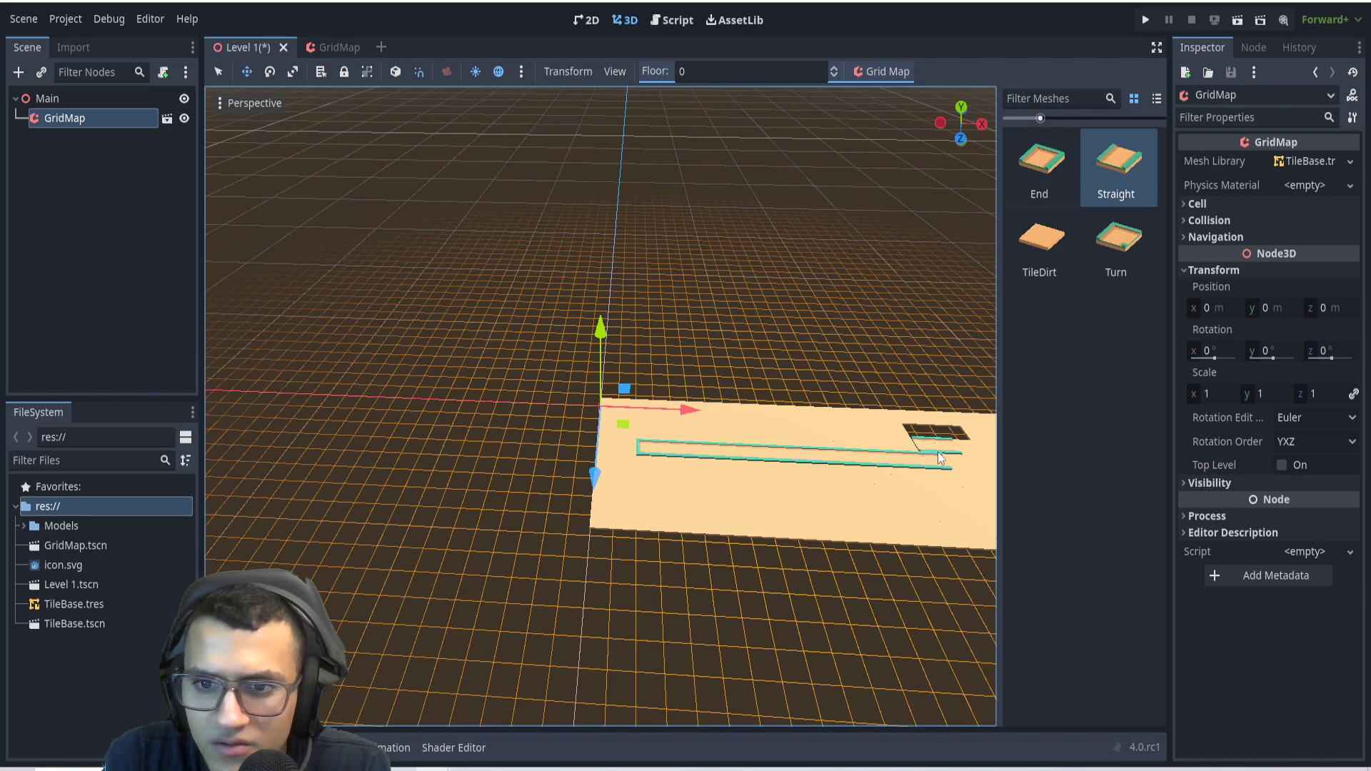
key("ctrl+z")
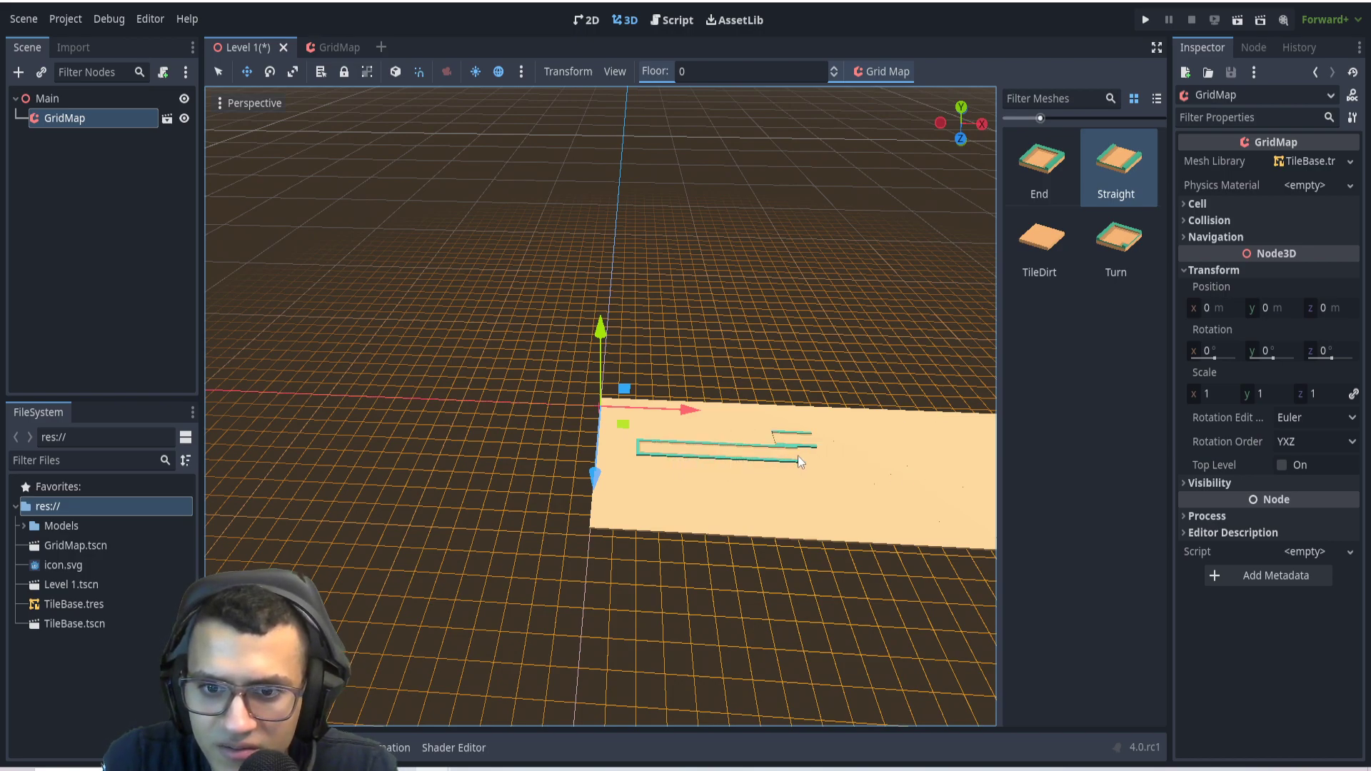
key("ctrl+z")
left_click_drag(672, 453, 953, 473, "shift")
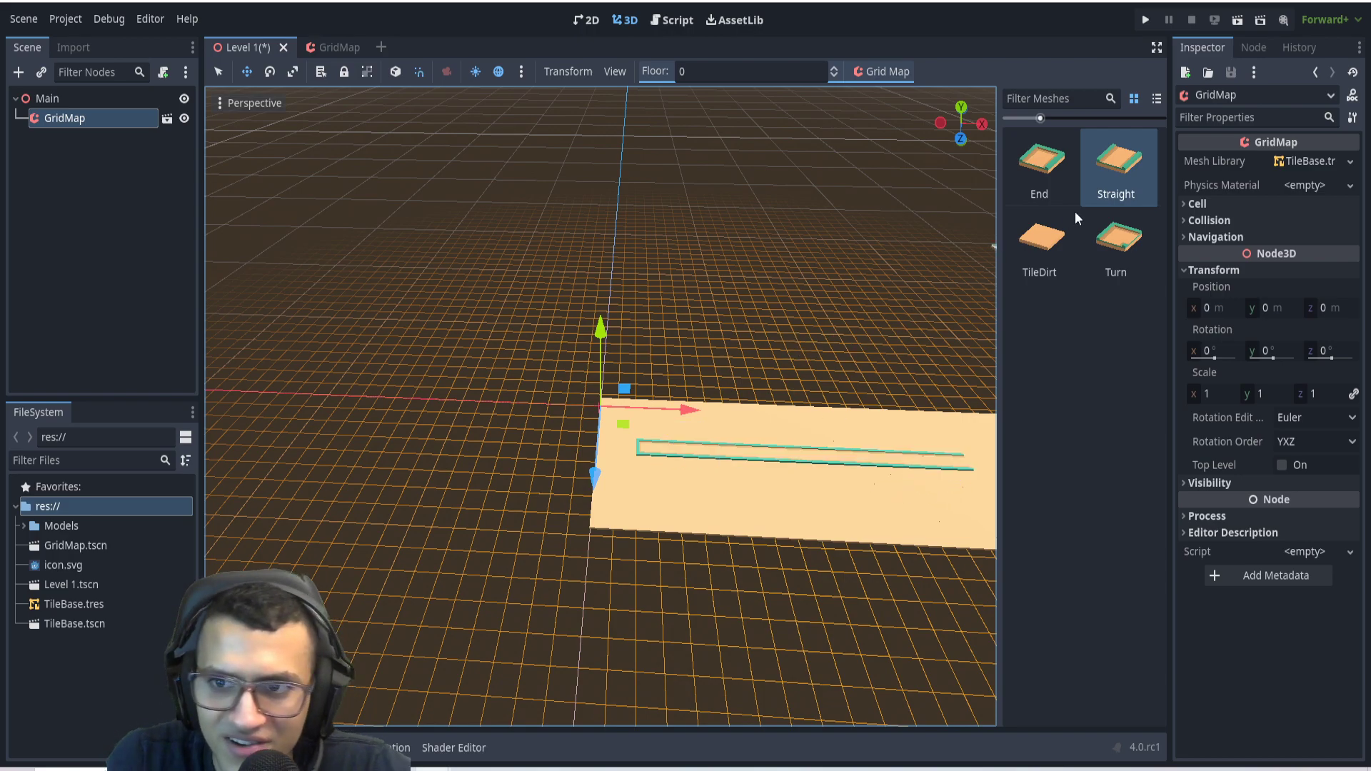
left_click(1050, 171)
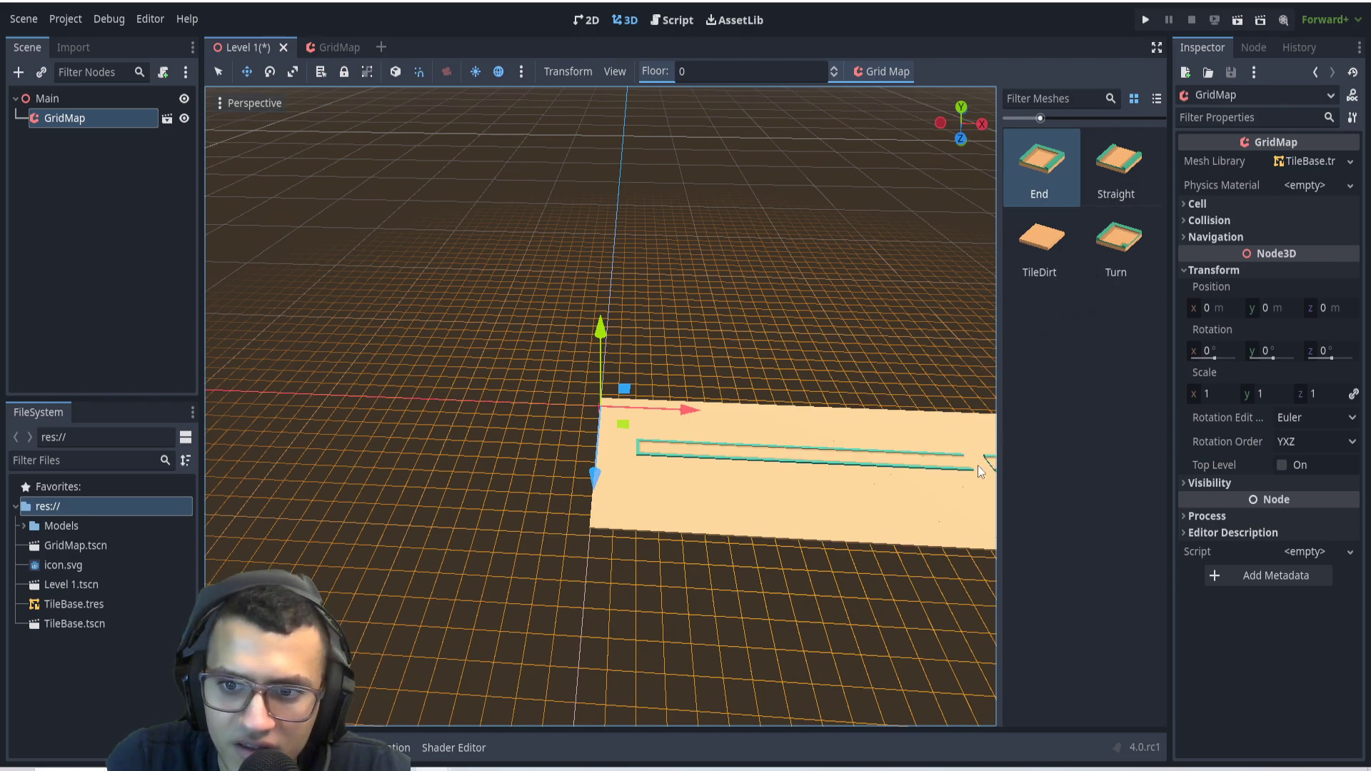
left_click(1100, 168)
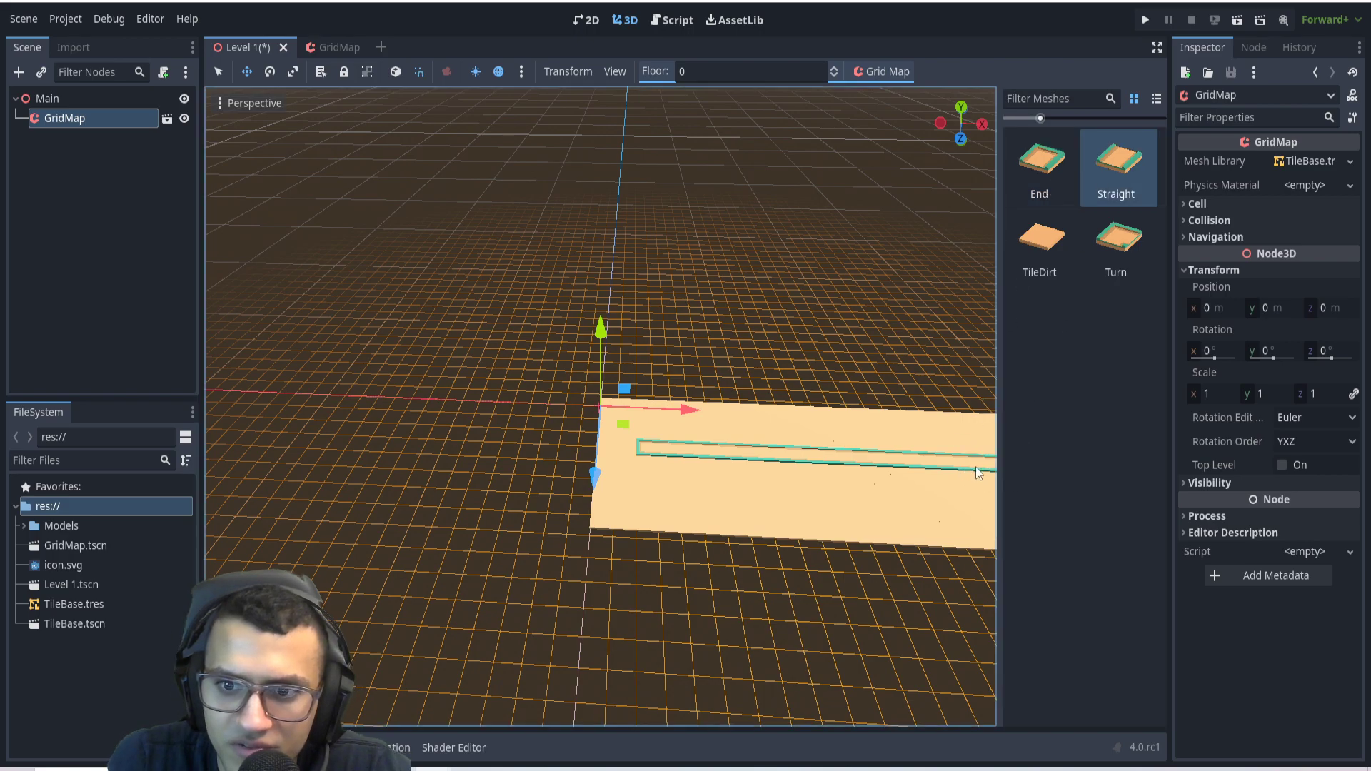
Save the scene and add a Camera3D node as a child of Main
left_click(47, 98)
middle_click_drag(826, 302, 778, 332)
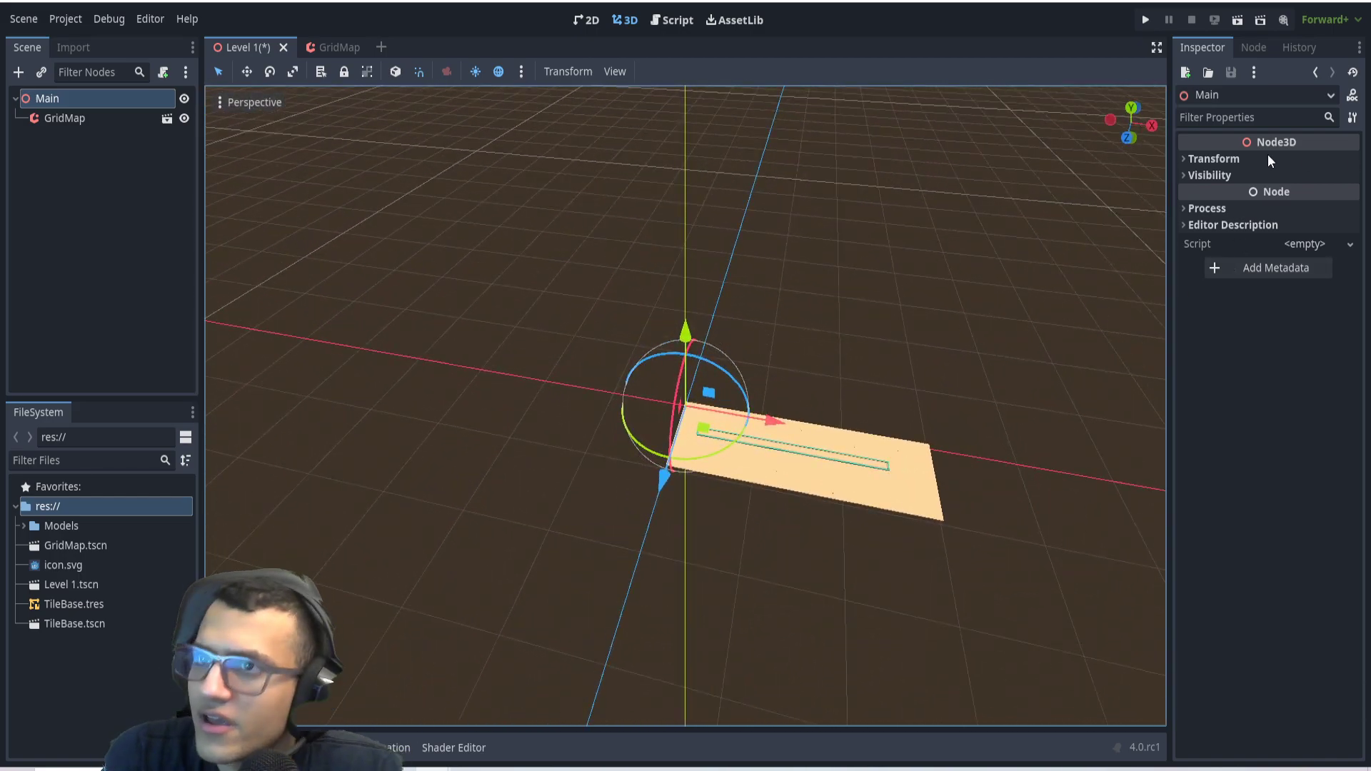
key("ctrl+s")
left_click(18, 72)
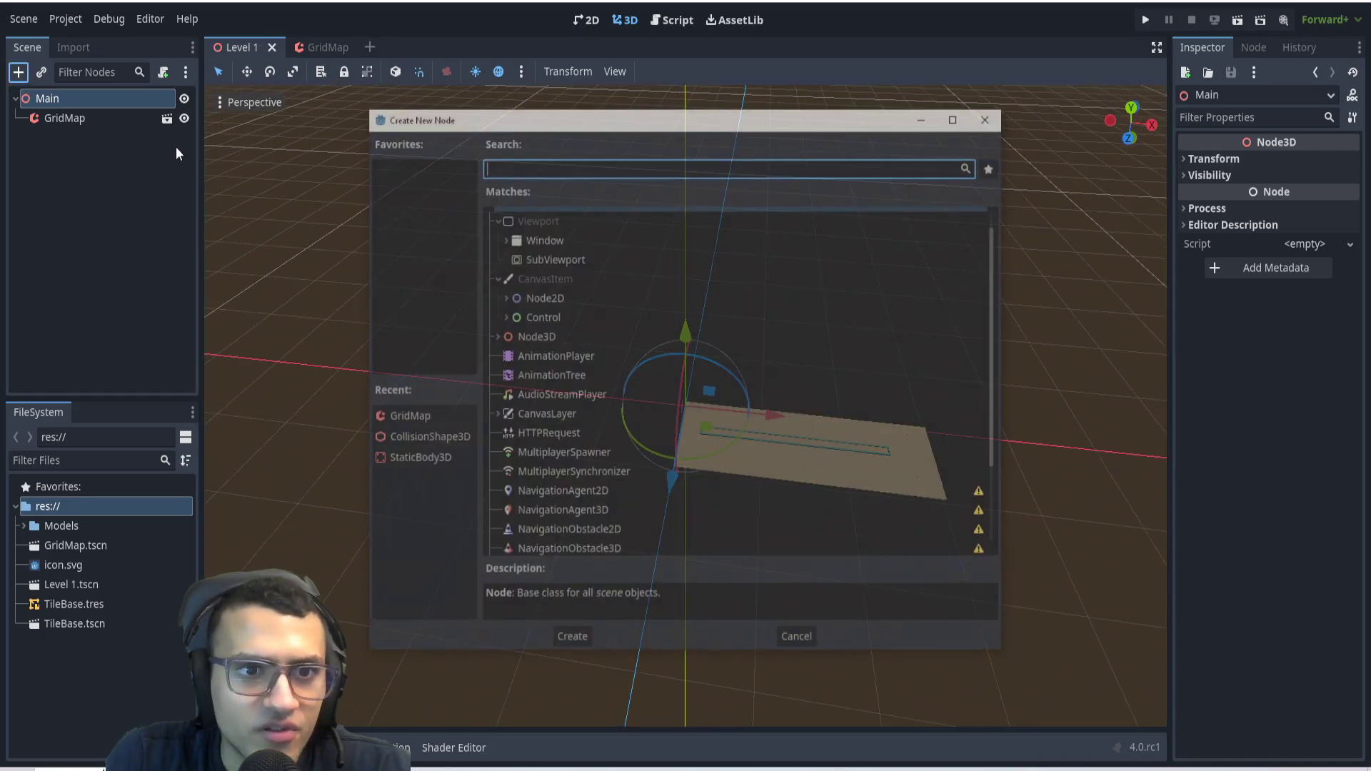
type("cam")
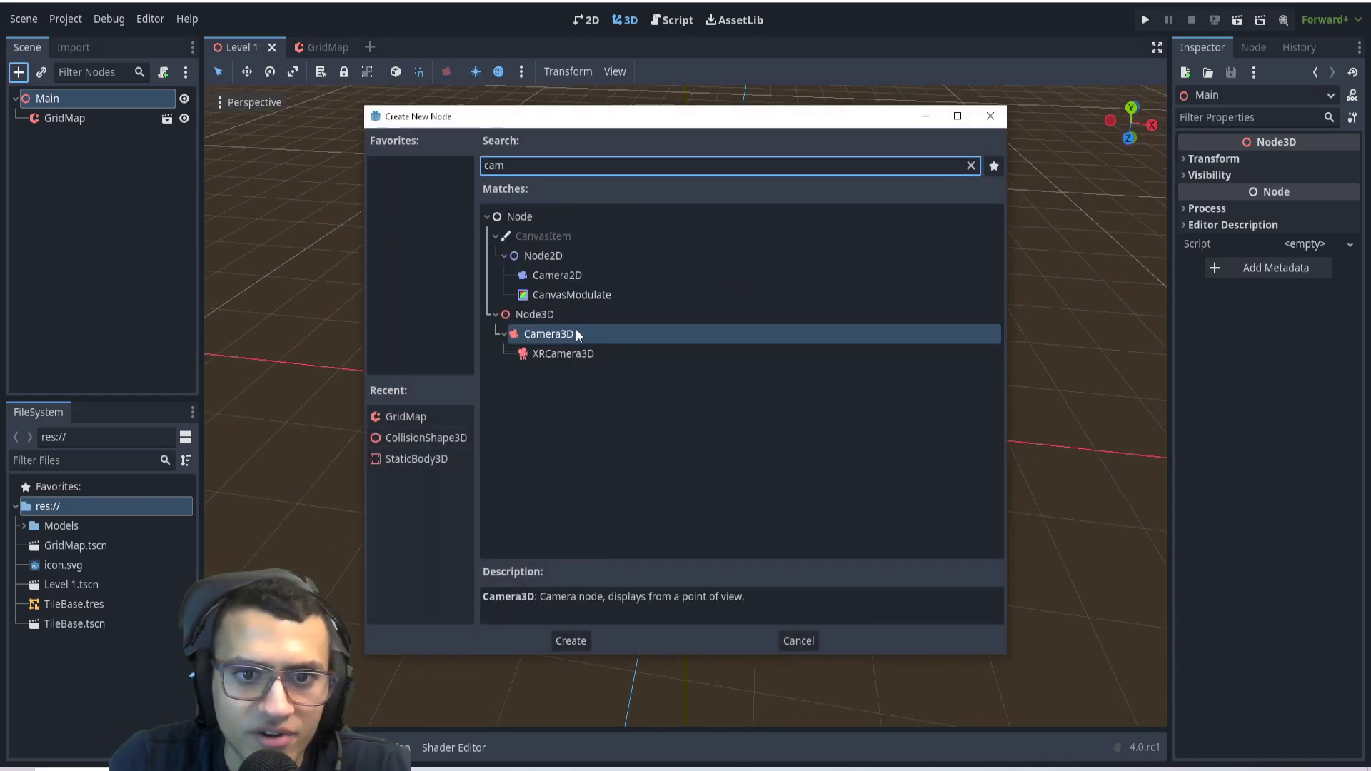
left_click(569, 640)
left_click(65, 152)
left_click(76, 137)
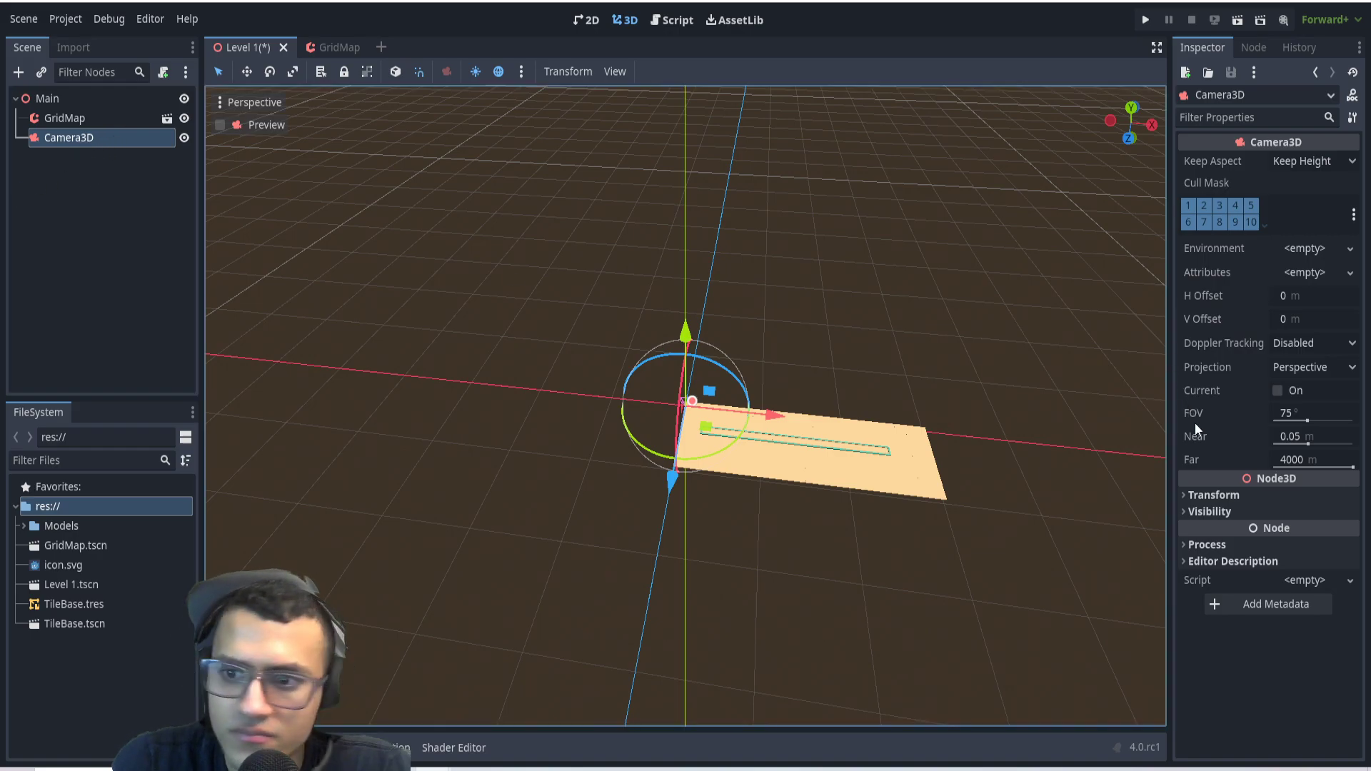
Set the Camera3D position to x 12, y 6 and z 2 m
left_click(1214, 495)
left_click_drag(1175, 386, 1036, 404)
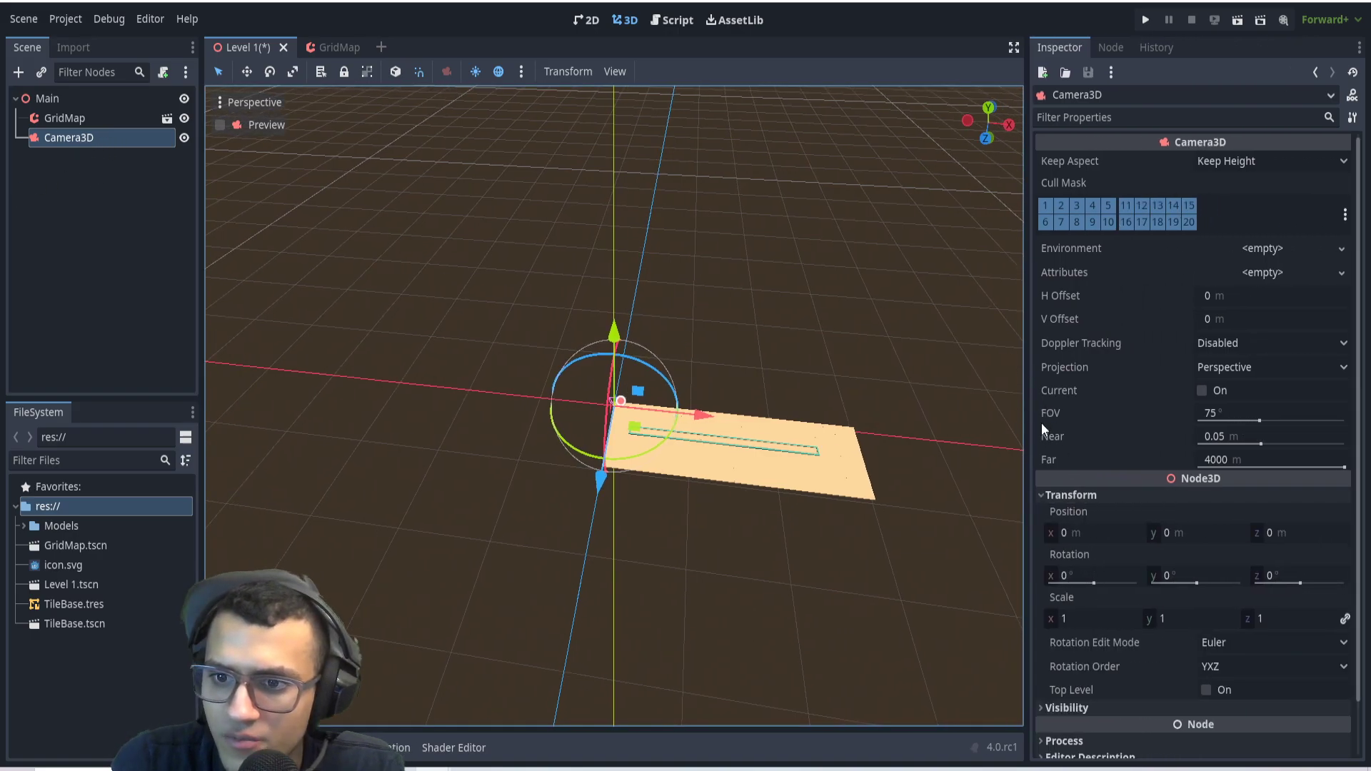
left_click(1087, 537)
type("12")
left_click(1193, 537)
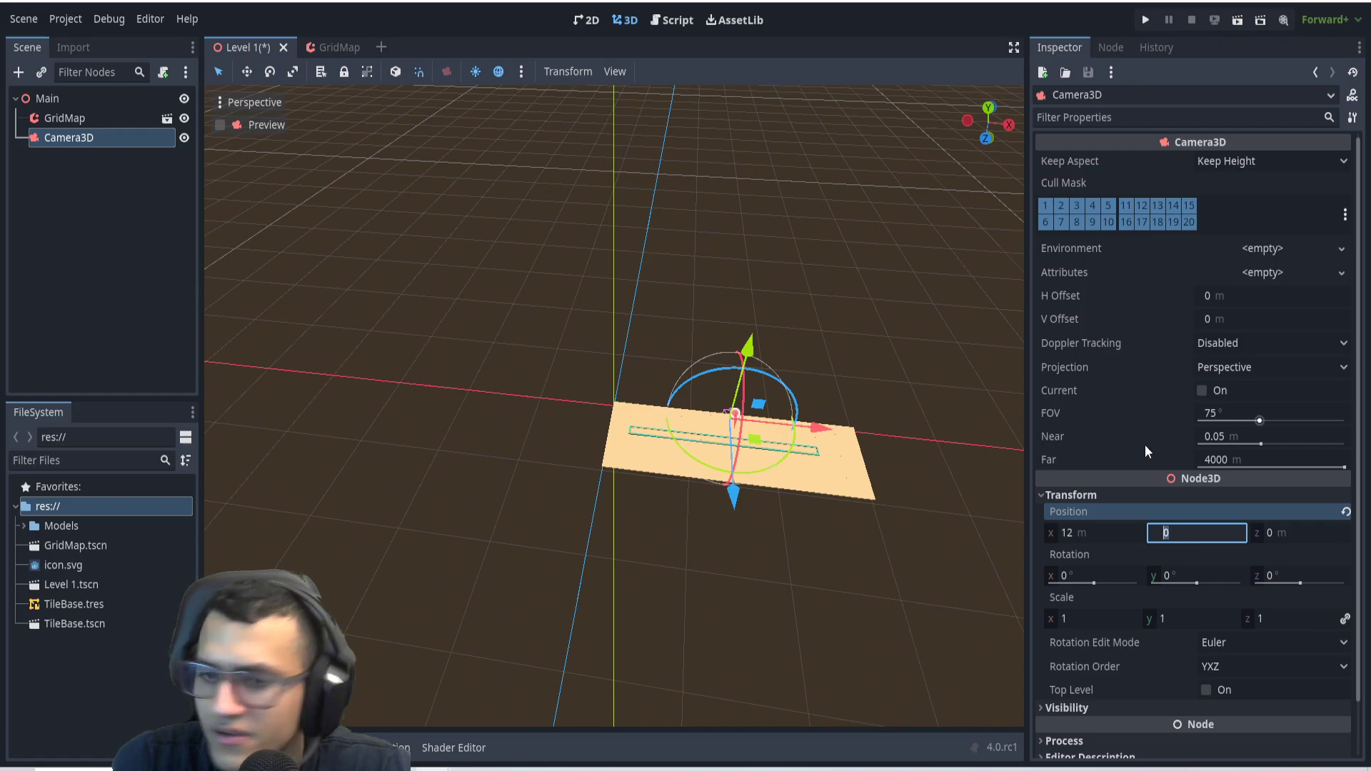
type("6")
left_click(1283, 533)
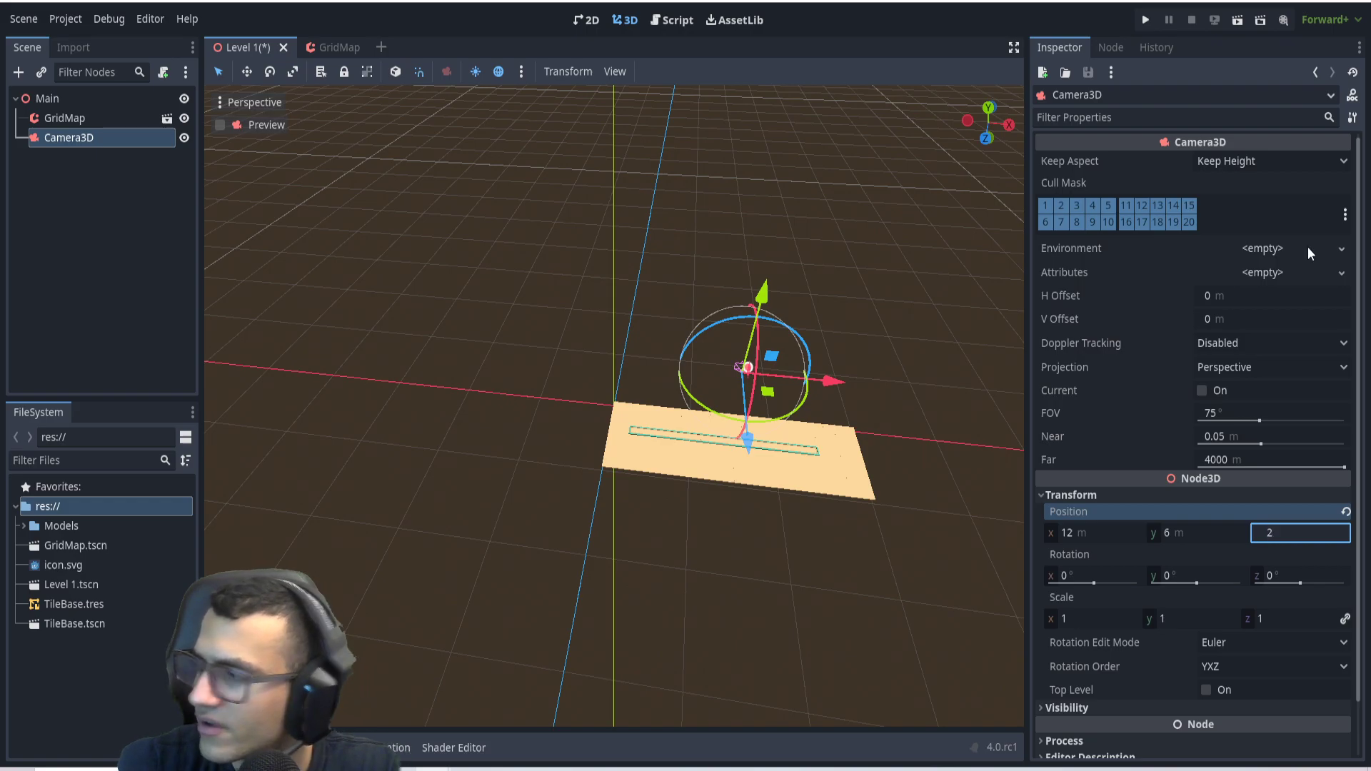
Set the Camera3D rotation to -50° around x and 90° around y
left_click(1077, 576)
key("BackSpace")
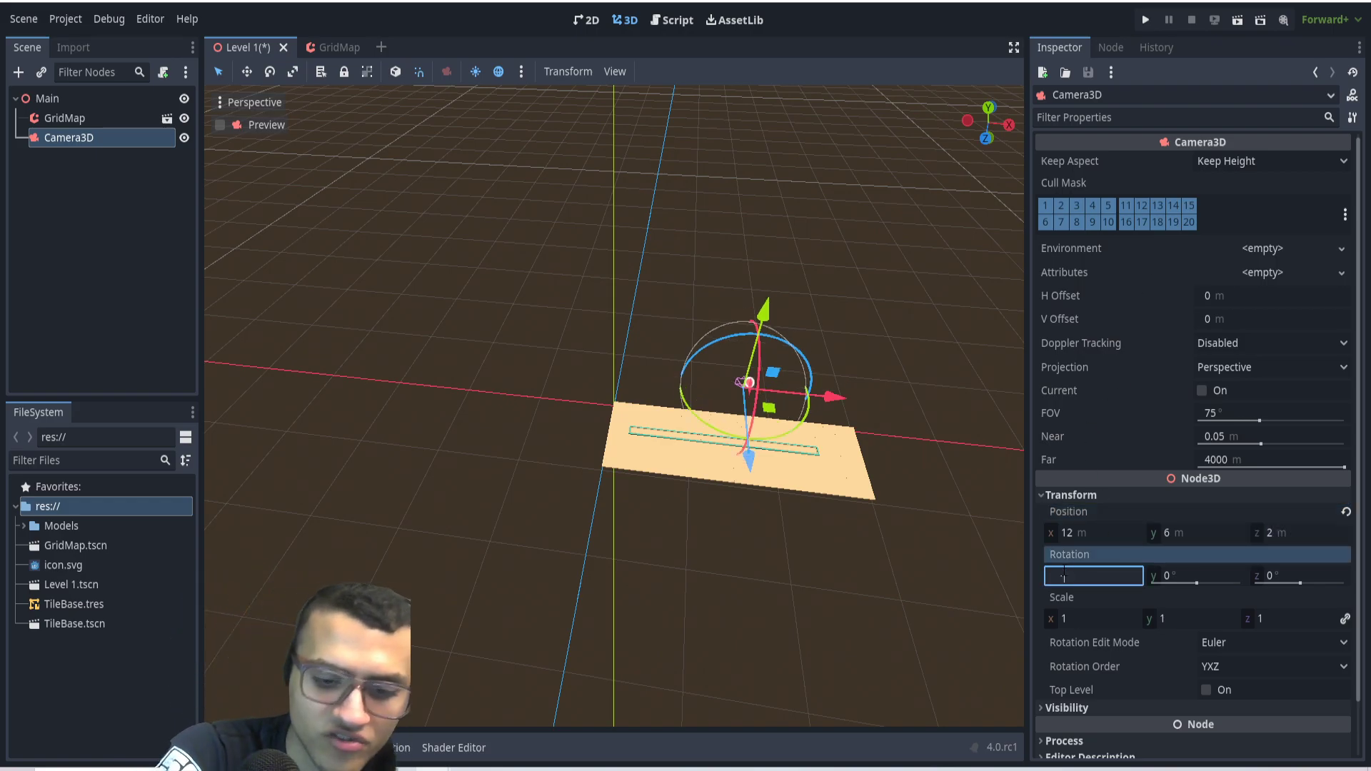
type("-50")
key("Tab")
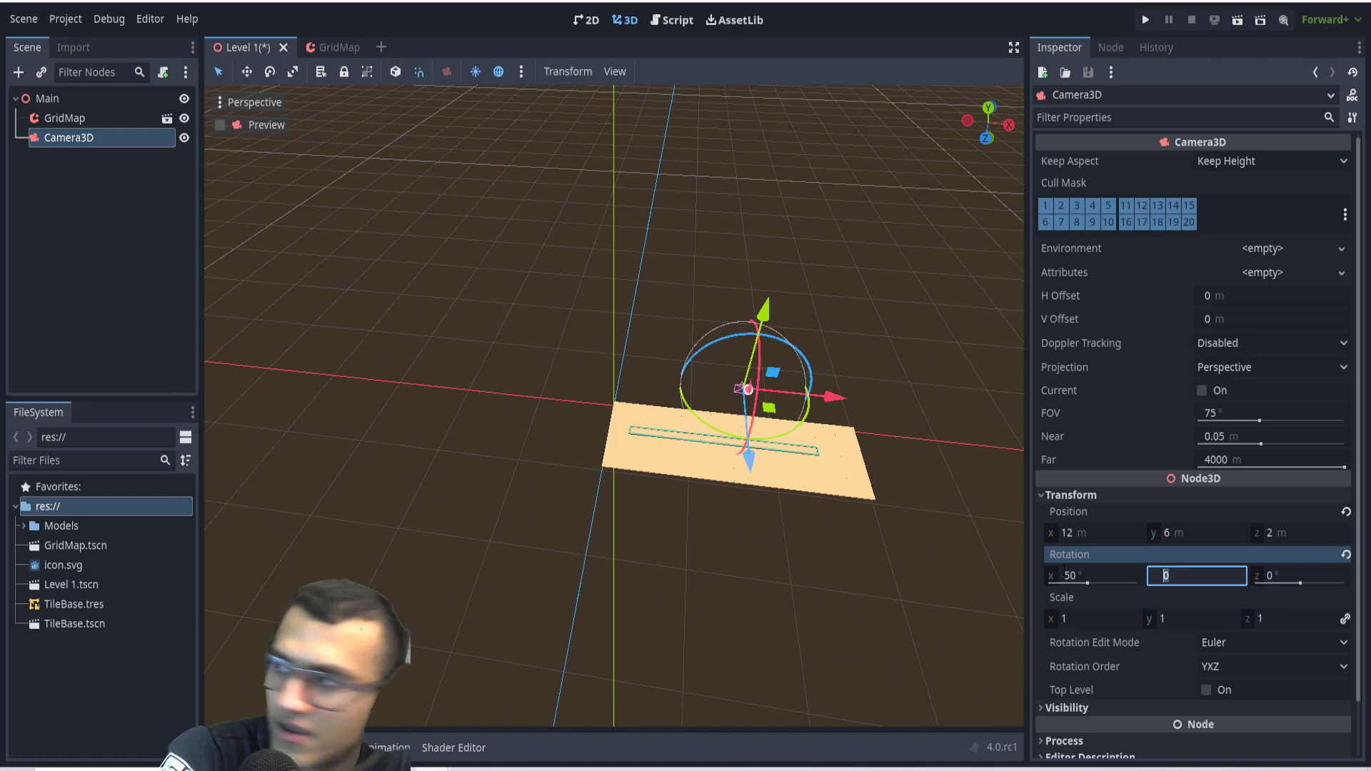
type("90")
key("Return")
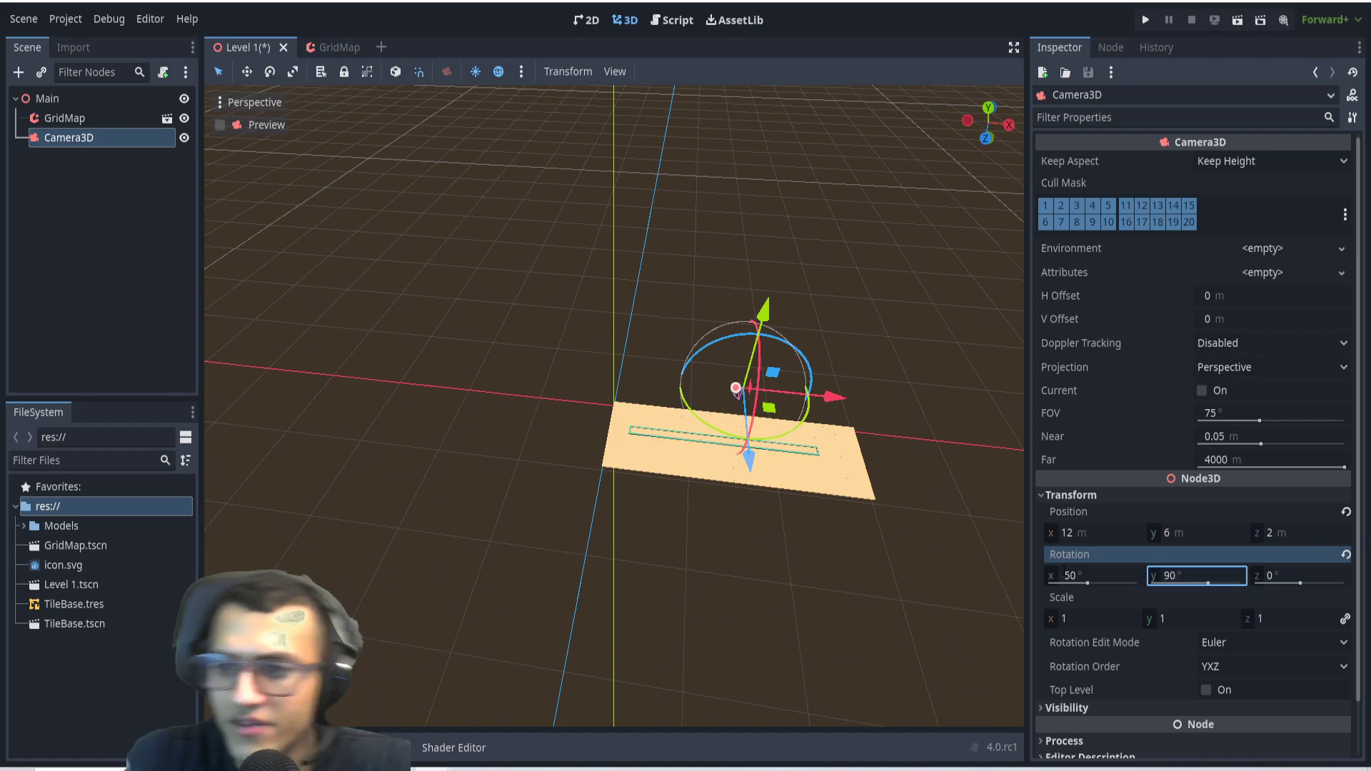
Move the camera in the viewport along the X axis towards the track's far end, to x 18 m
scroll(838, 491, "up", 4)
middle_click_drag(838, 487, 614, 485)
scroll(614, 493, "down", 3)
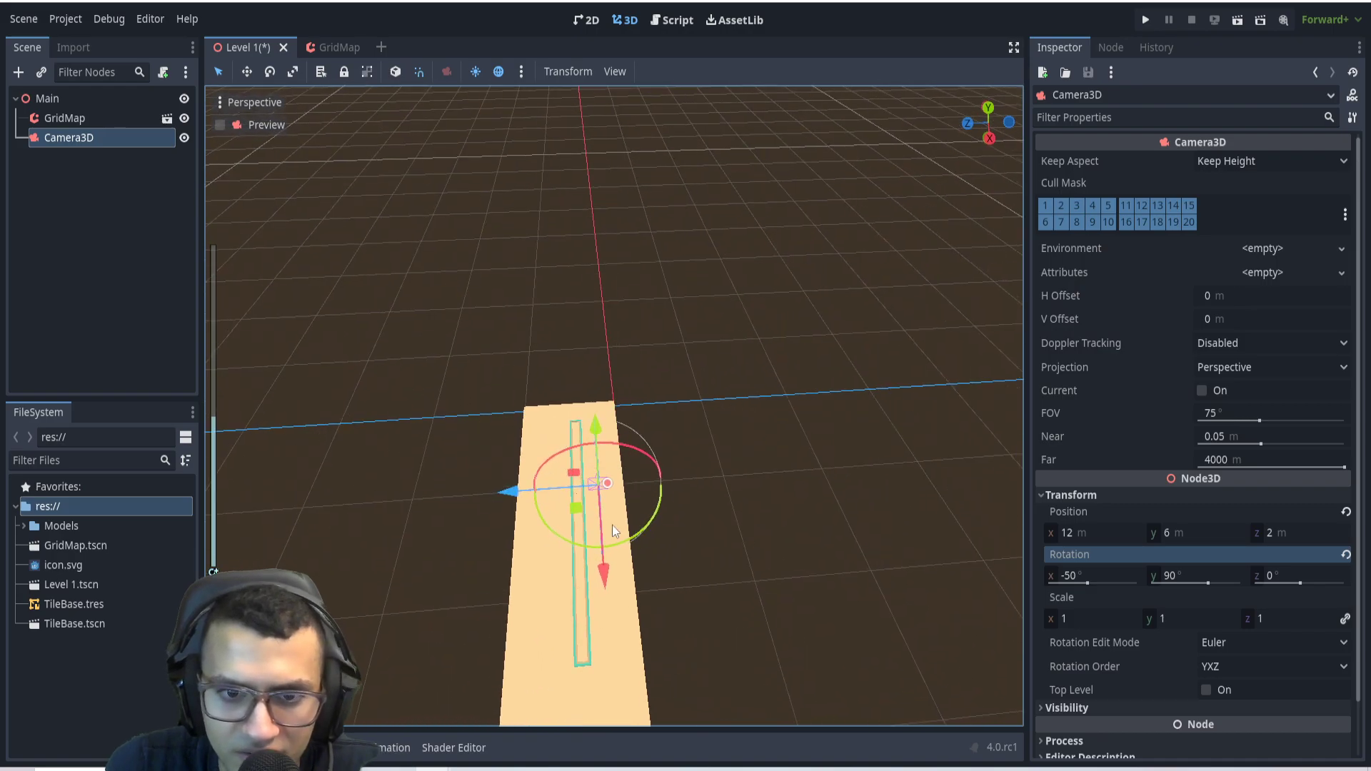
left_click_drag(606, 567, 617, 685)
middle_click_drag(618, 685, 531, 442)
Run the project with the current scene as its main scene, then return to the Camera3D settings
left_click(1146, 20)
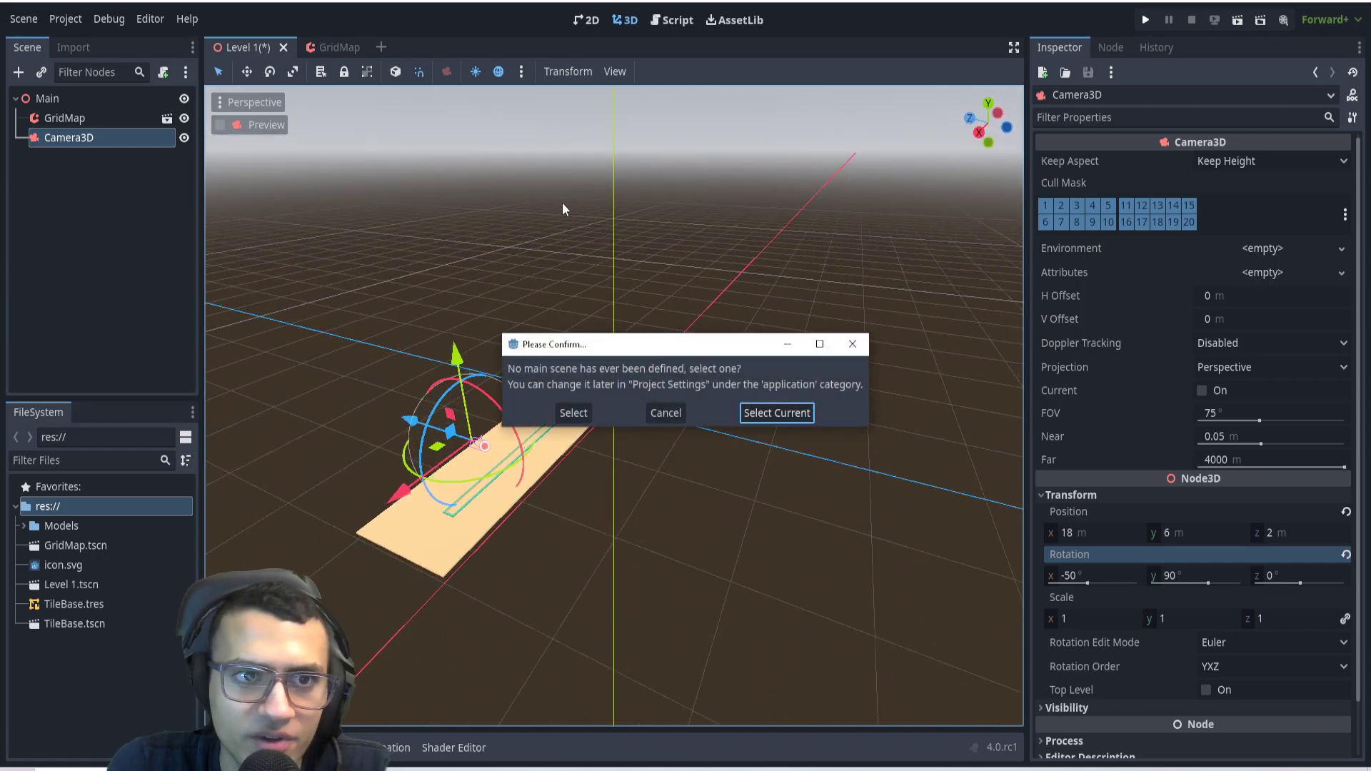
left_click(758, 414)
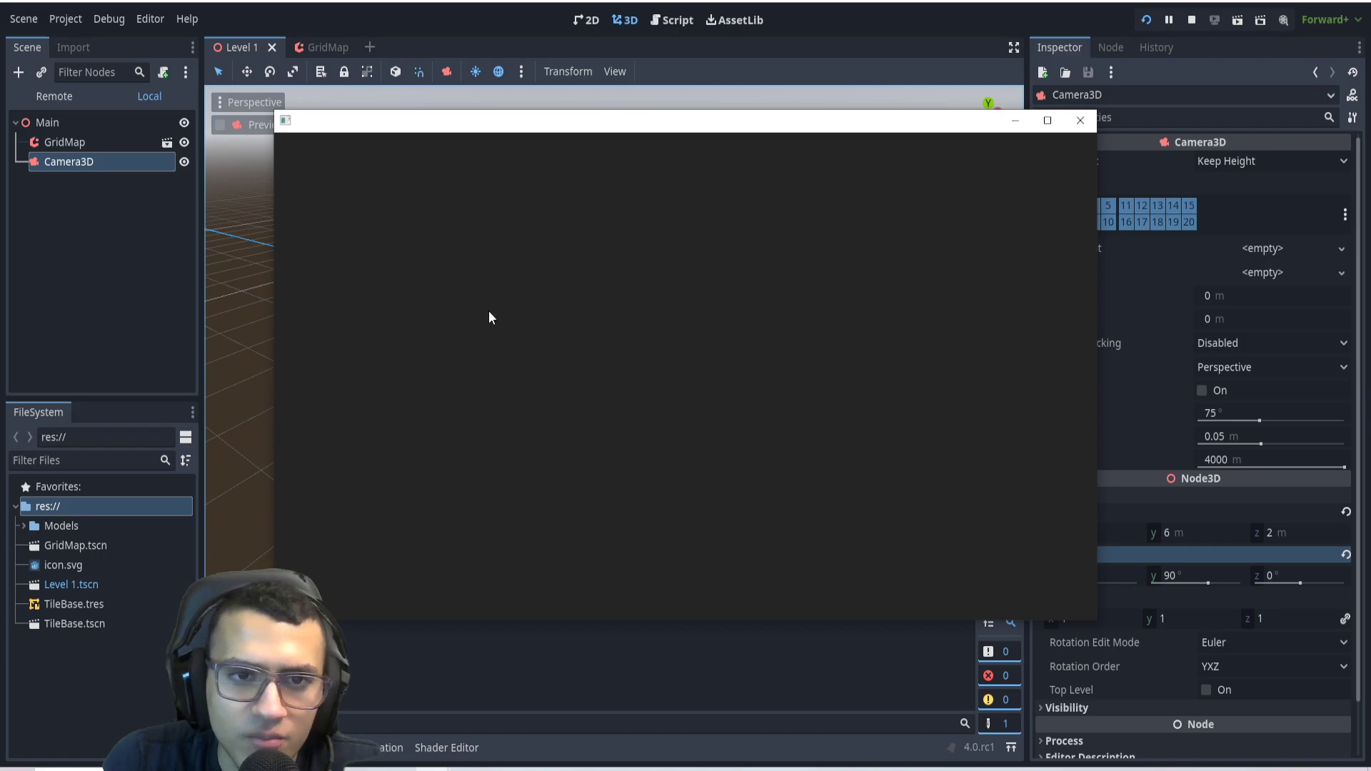
left_click(93, 170)
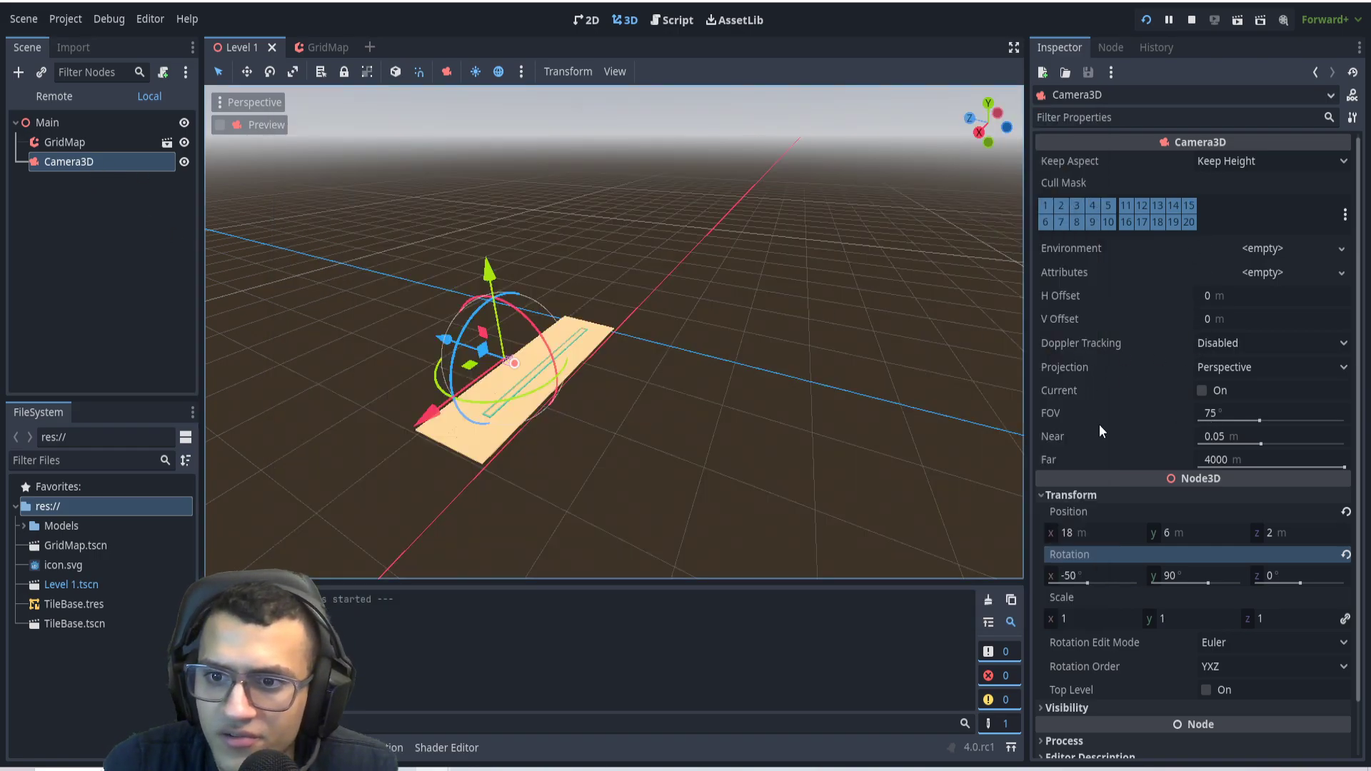
Make Camera3D the current camera and rerun the project to check its view
left_click(1202, 390)
left_click(1146, 20)
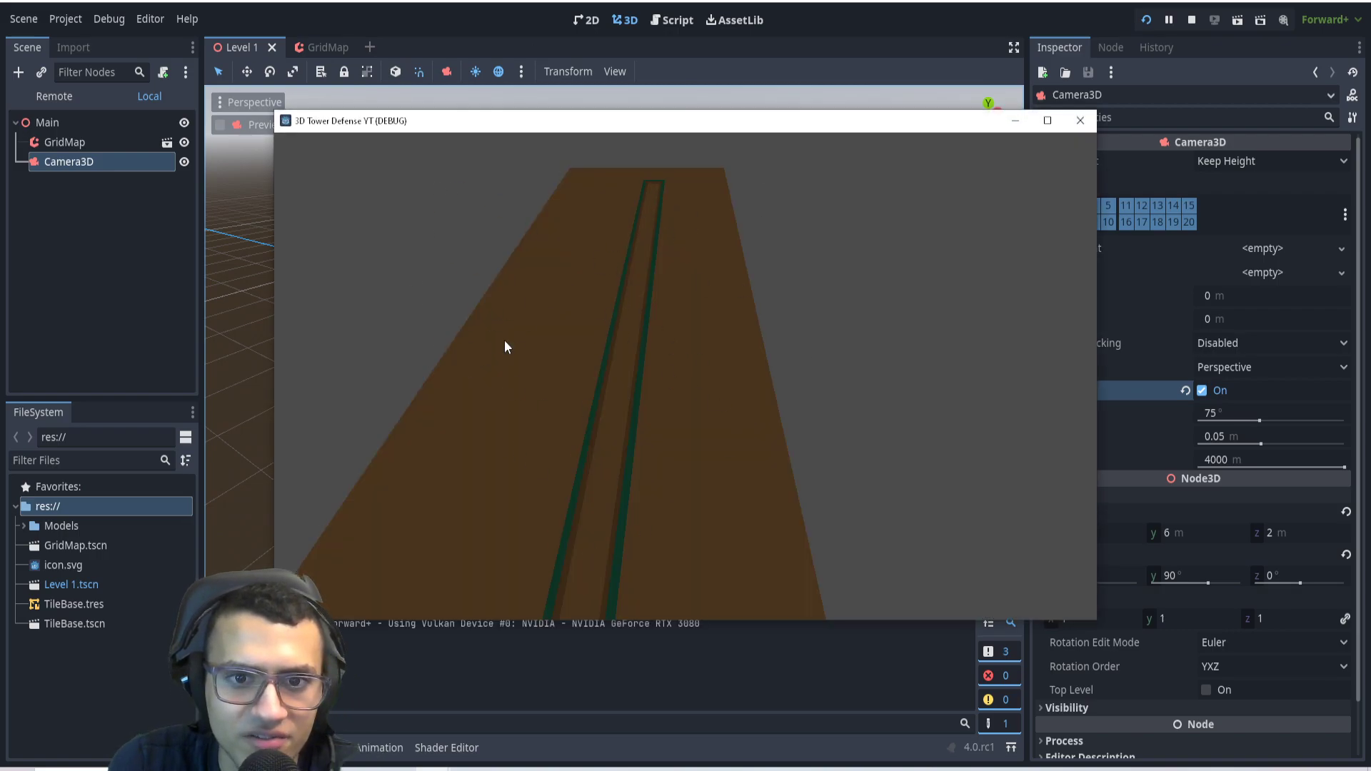
left_click(113, 167)
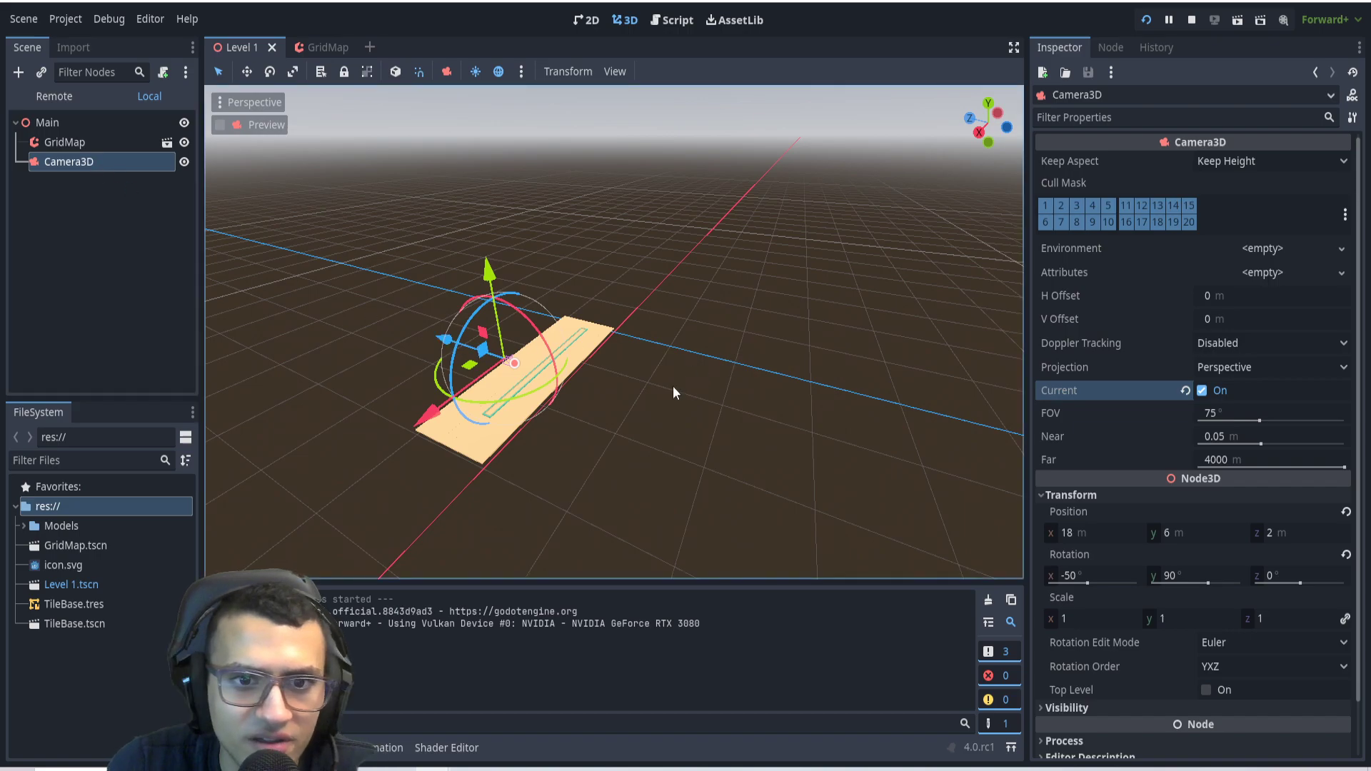
Move the camera to x 19 m and z 3 m, and check the framing in the running game
middle_click_drag(724, 414, 810, 417)
left_click_drag(571, 497, 563, 511)
left_click_drag(489, 412, 469, 411)
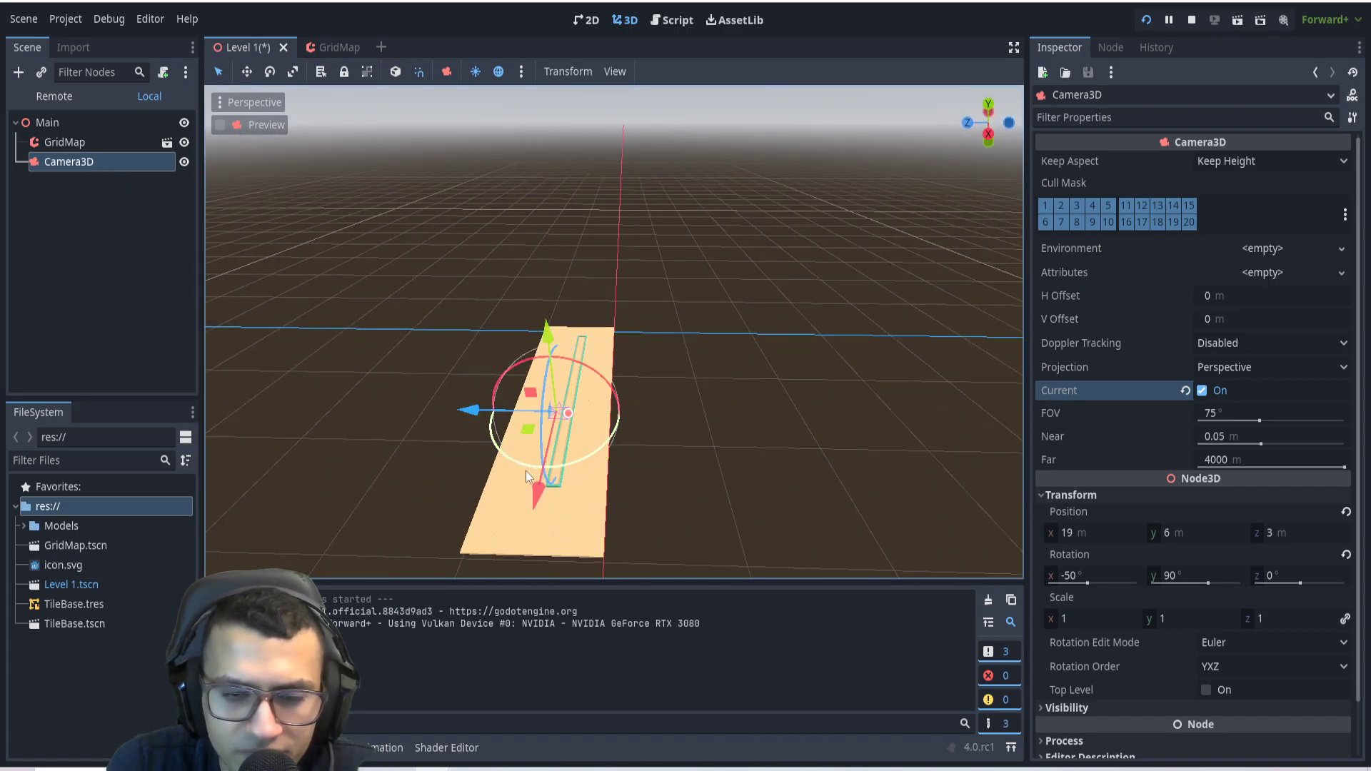
key("alt+Tab")
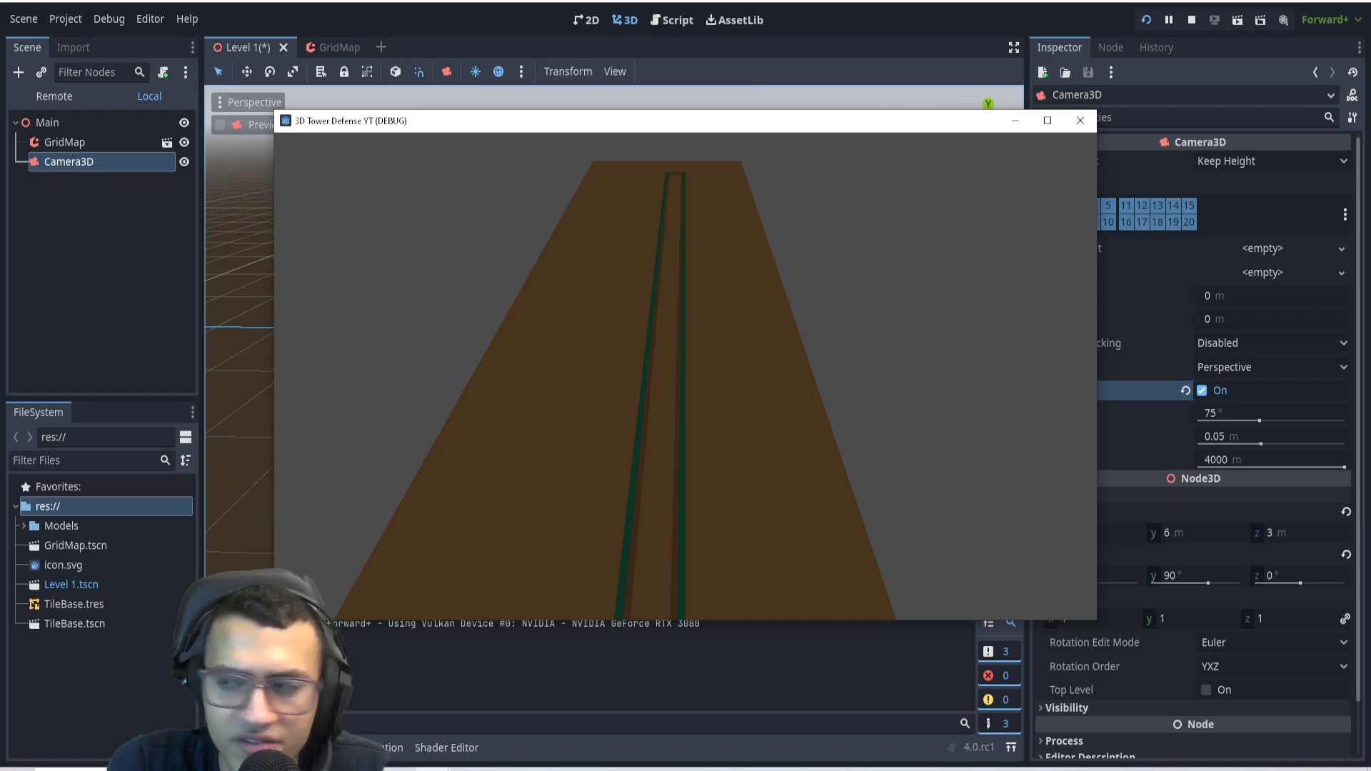
key("alt+Tab")
Fill a large rectangular area on the GridMap with TileDirt tiles on the far side of the origin from the existing ground
middle_click_drag(676, 325, 670, 435)
scroll(670, 435, "down", 6)
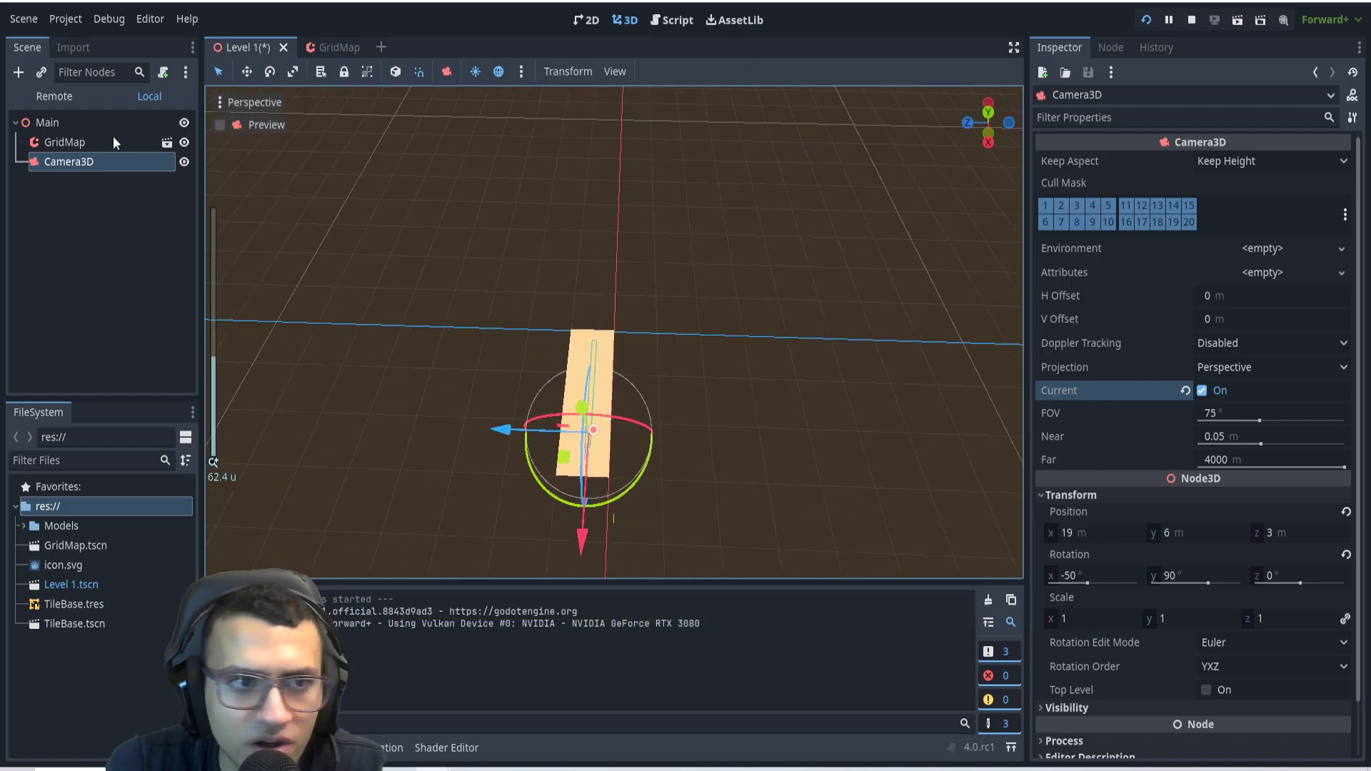
left_click(79, 144)
left_click(898, 243)
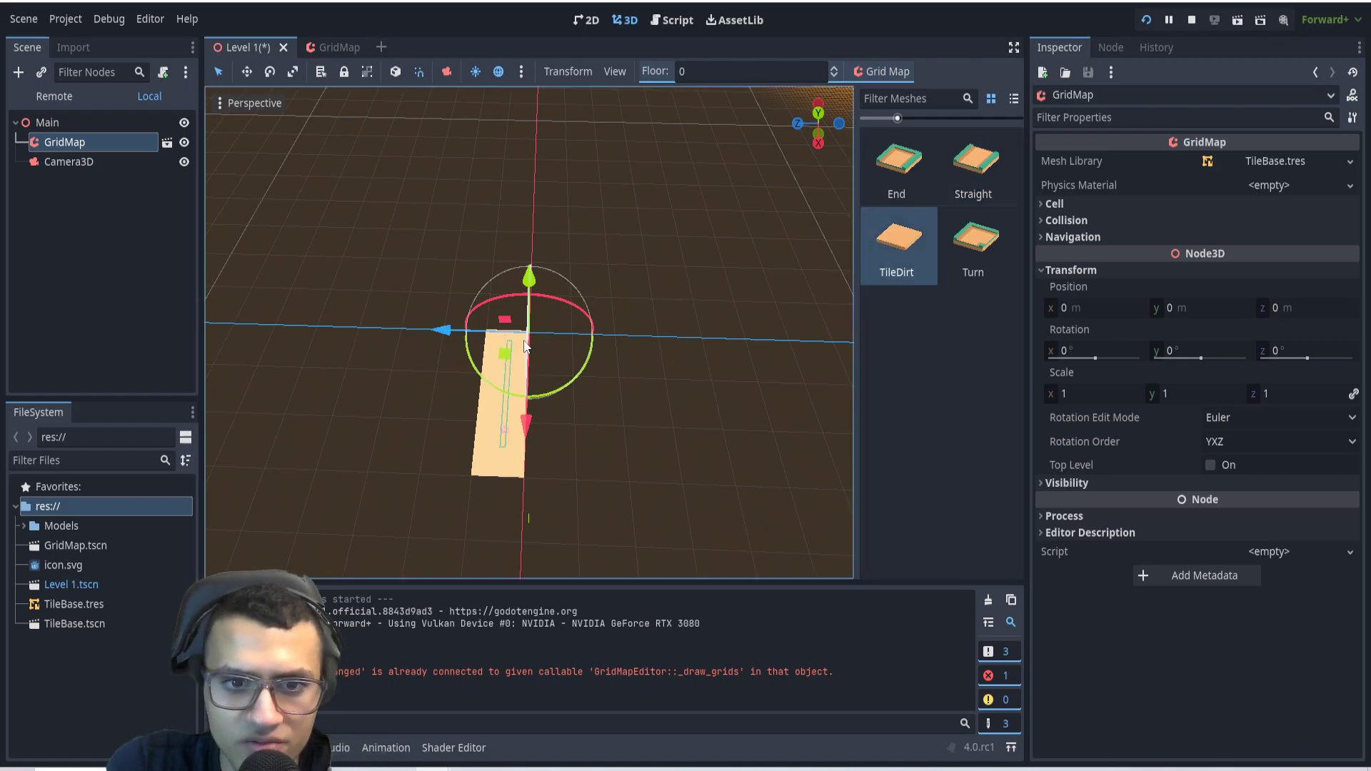
scroll(554, 450, "up", 4)
left_click_drag(521, 543, 738, 304, "shift")
key("ctrl+f")
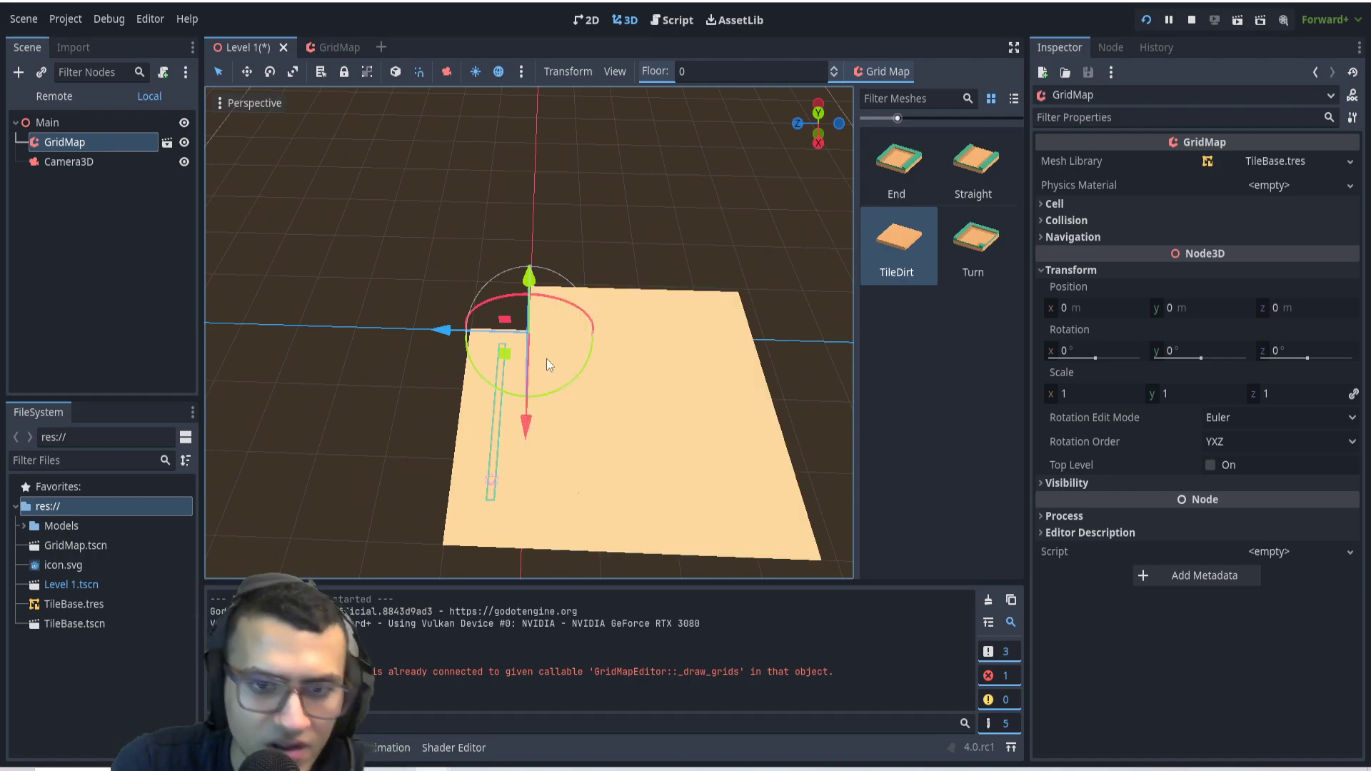
Fill two more large areas with TileDirt, one behind the track's far end and one along its other side
left_click_drag(633, 336, 406, 216, "shift")
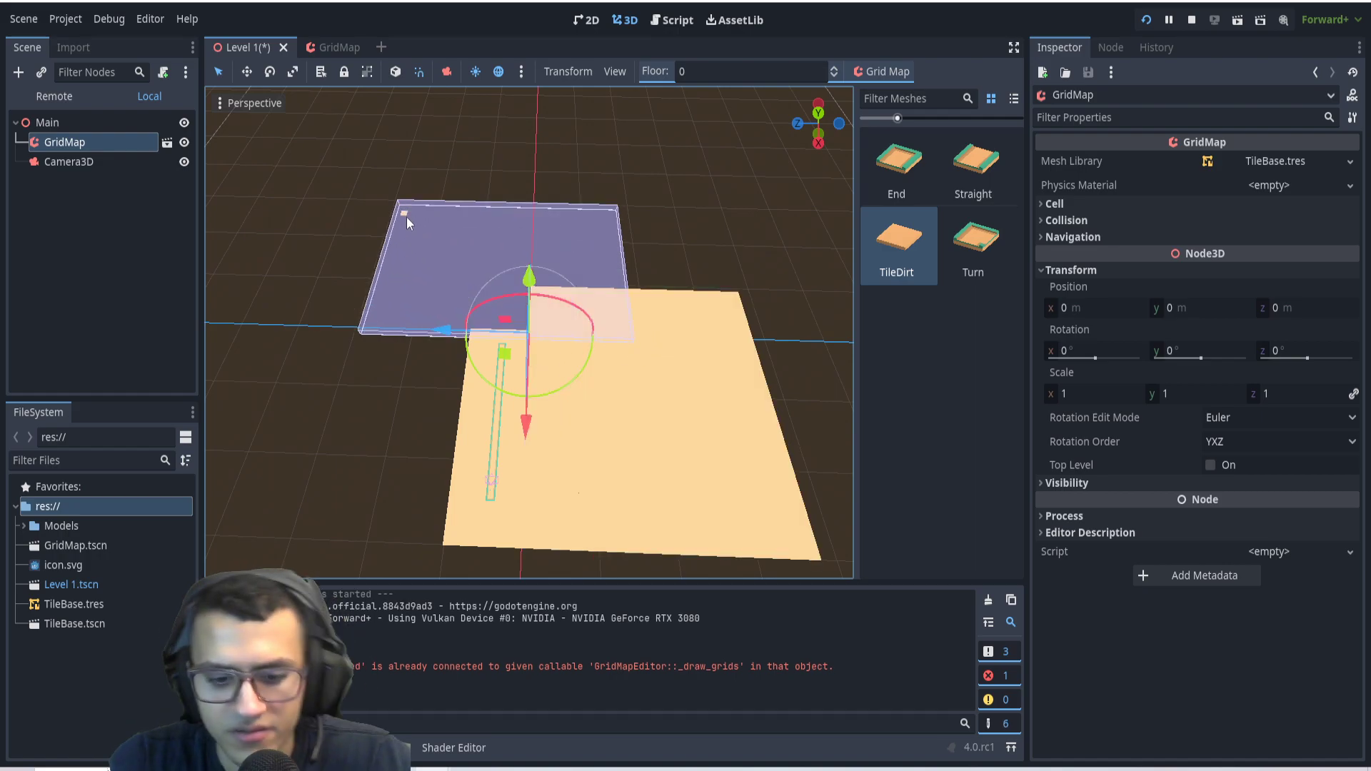
key("ctrl+f")
left_click_drag(464, 572, 271, 290, "shift")
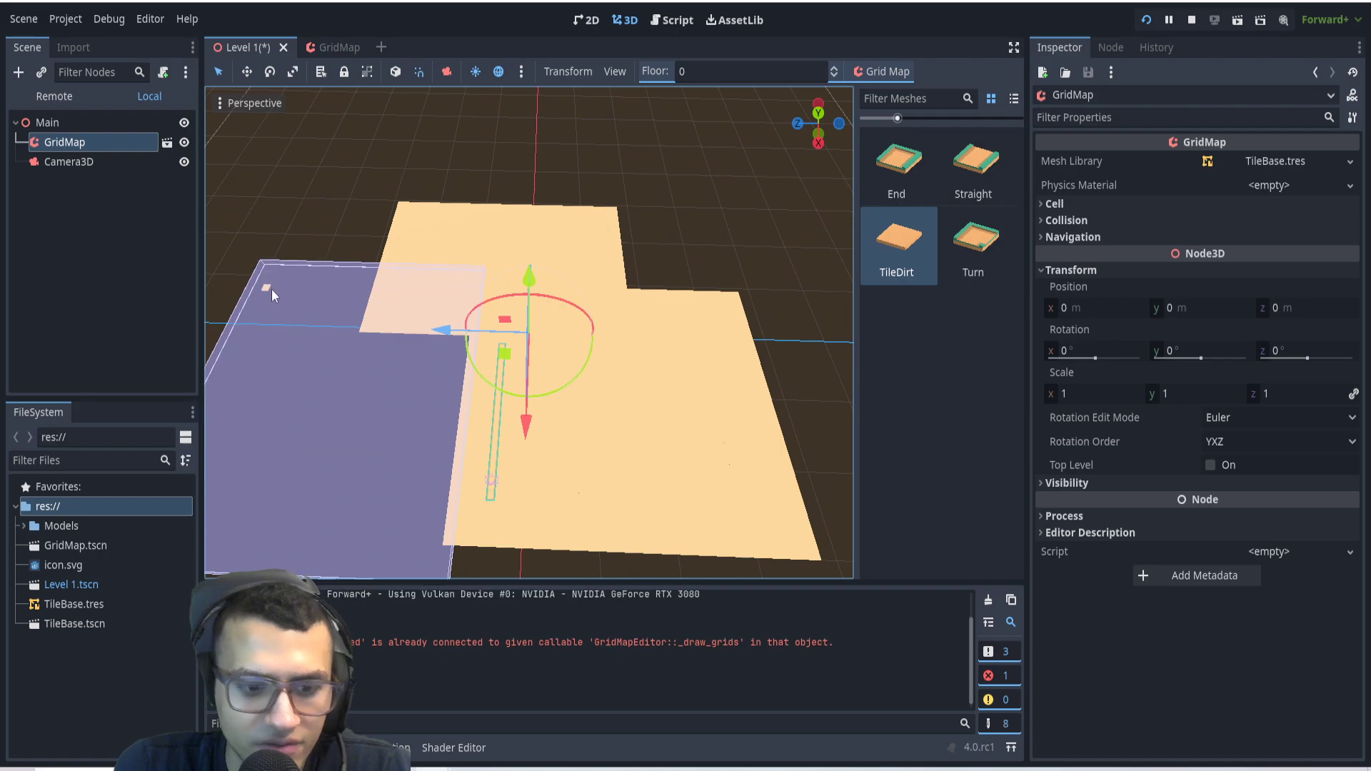
key("ctrl+f")
Fill the area in front of the track's near end with TileDirt tiles
scroll(554, 426, "down", 2)
left_click_drag(382, 447, 546, 568, "shift")
key("Escape")
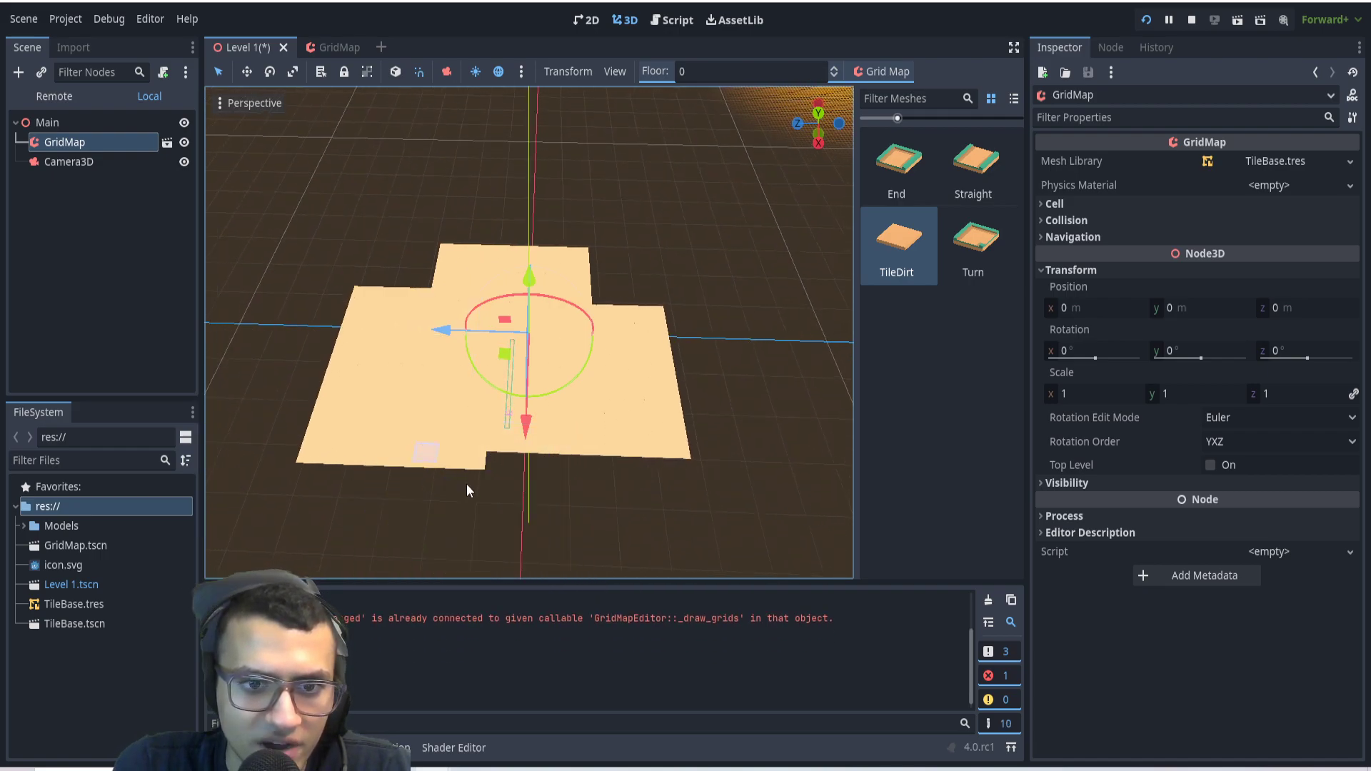
left_click_drag(468, 490, 579, 593, "shift")
key("ctrl+f")
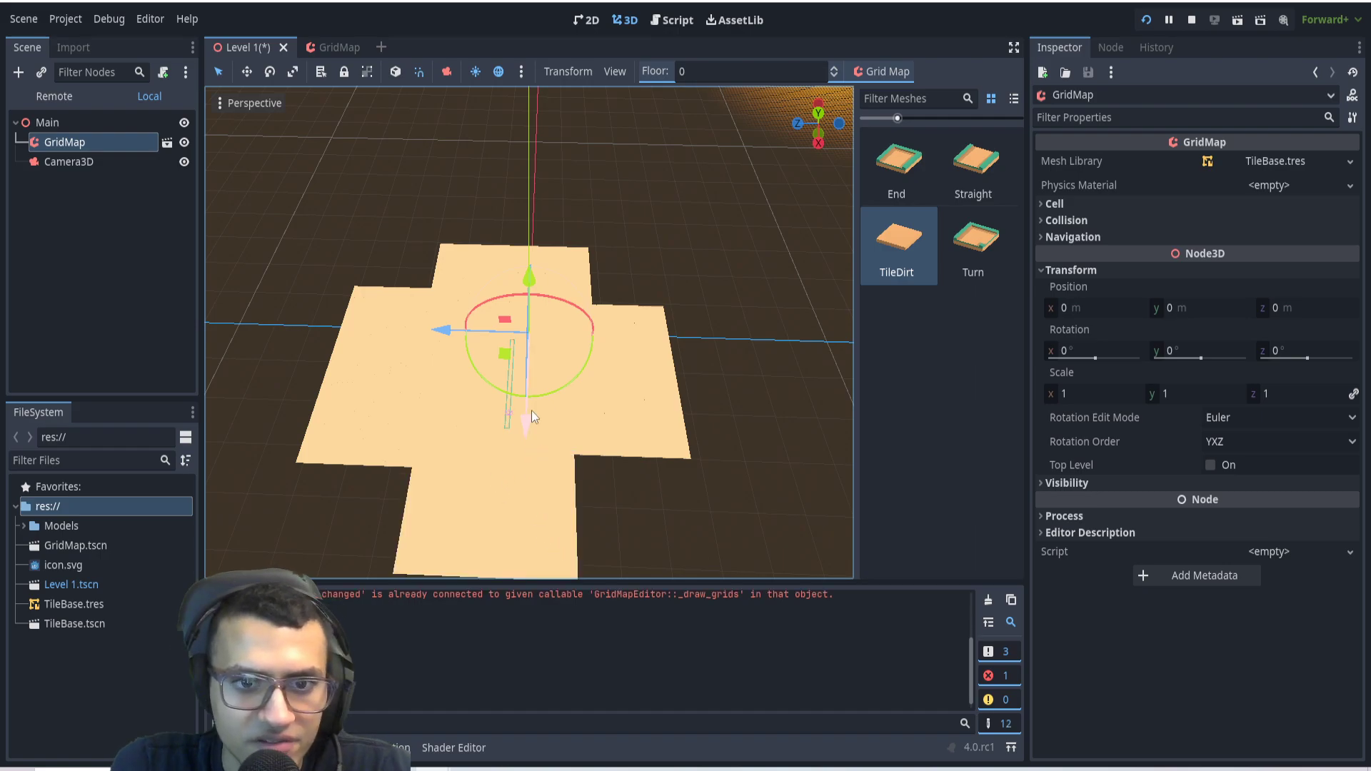
Add an OmniLight3D node as a child of Main
scroll(529, 404, "up", 3)
left_click(48, 122)
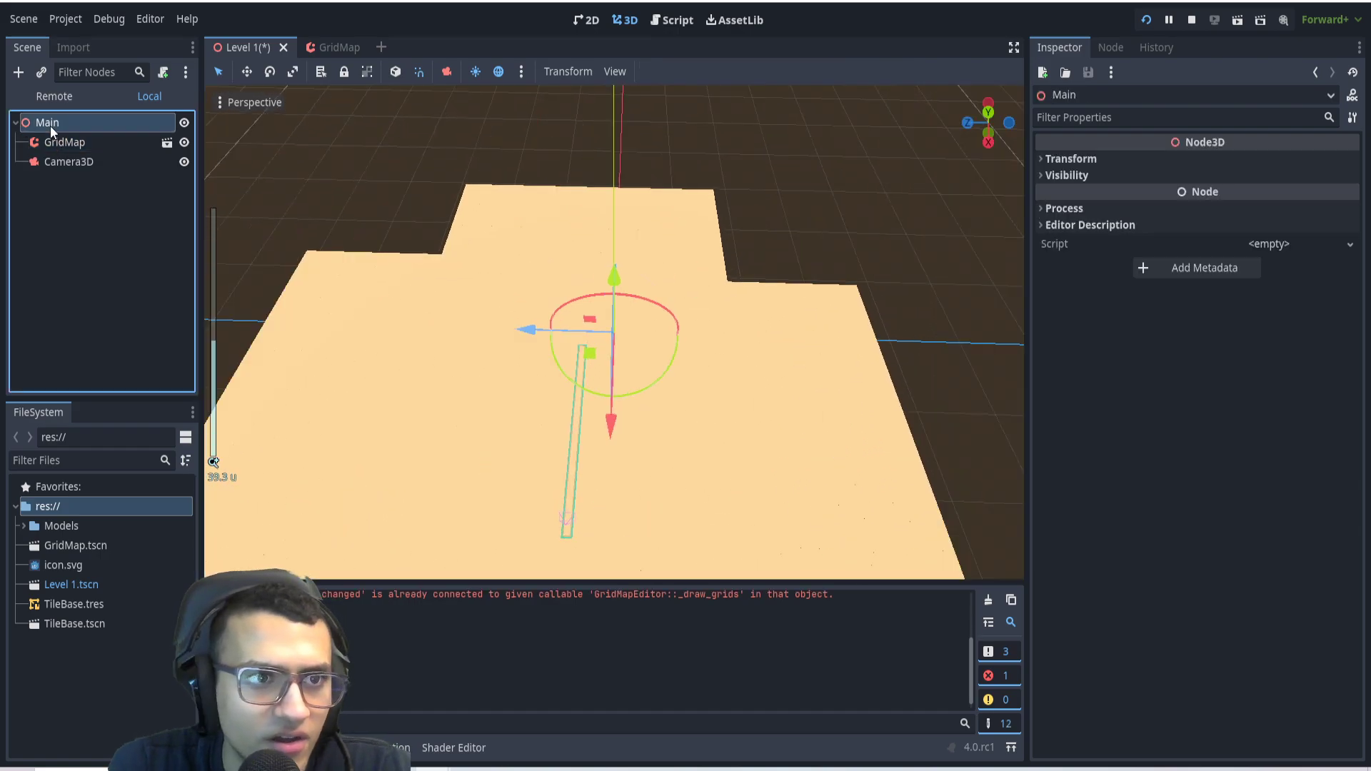
left_click(18, 72)
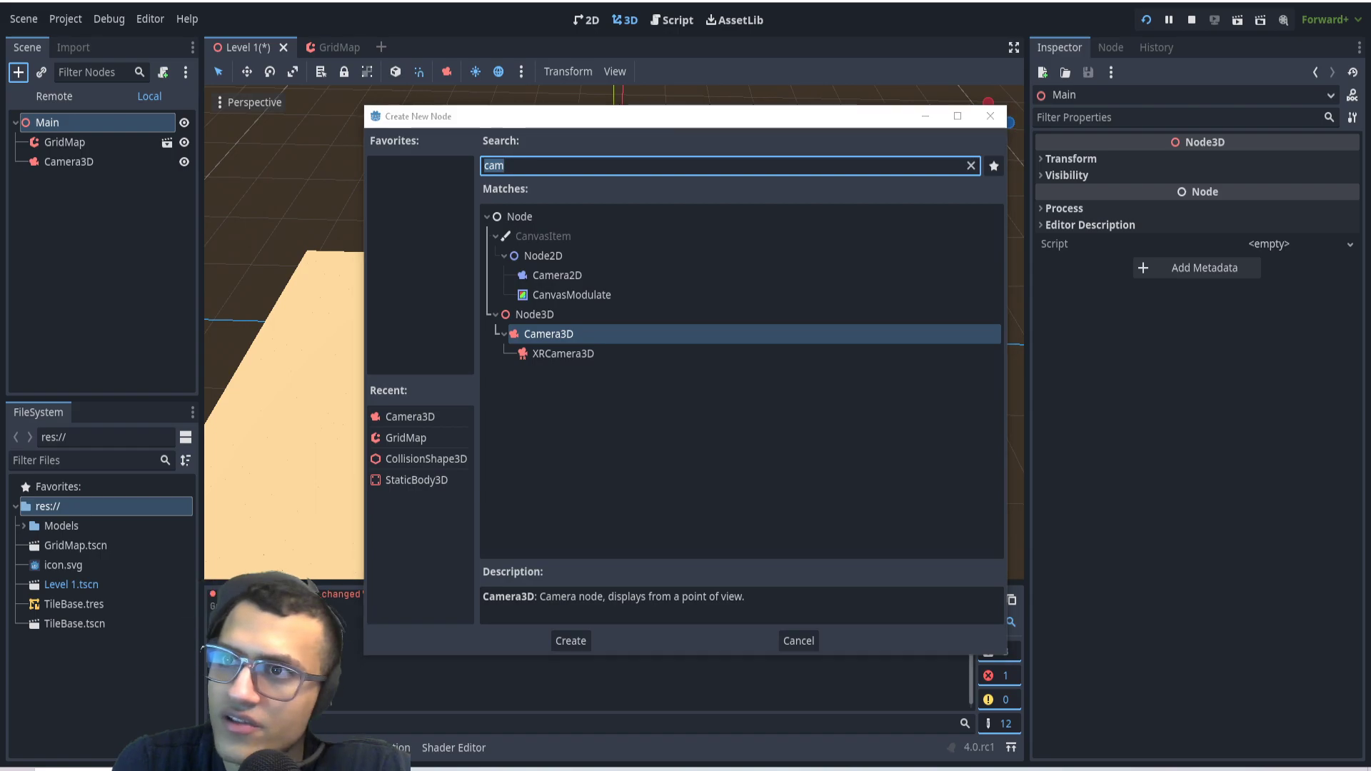
type("omni")
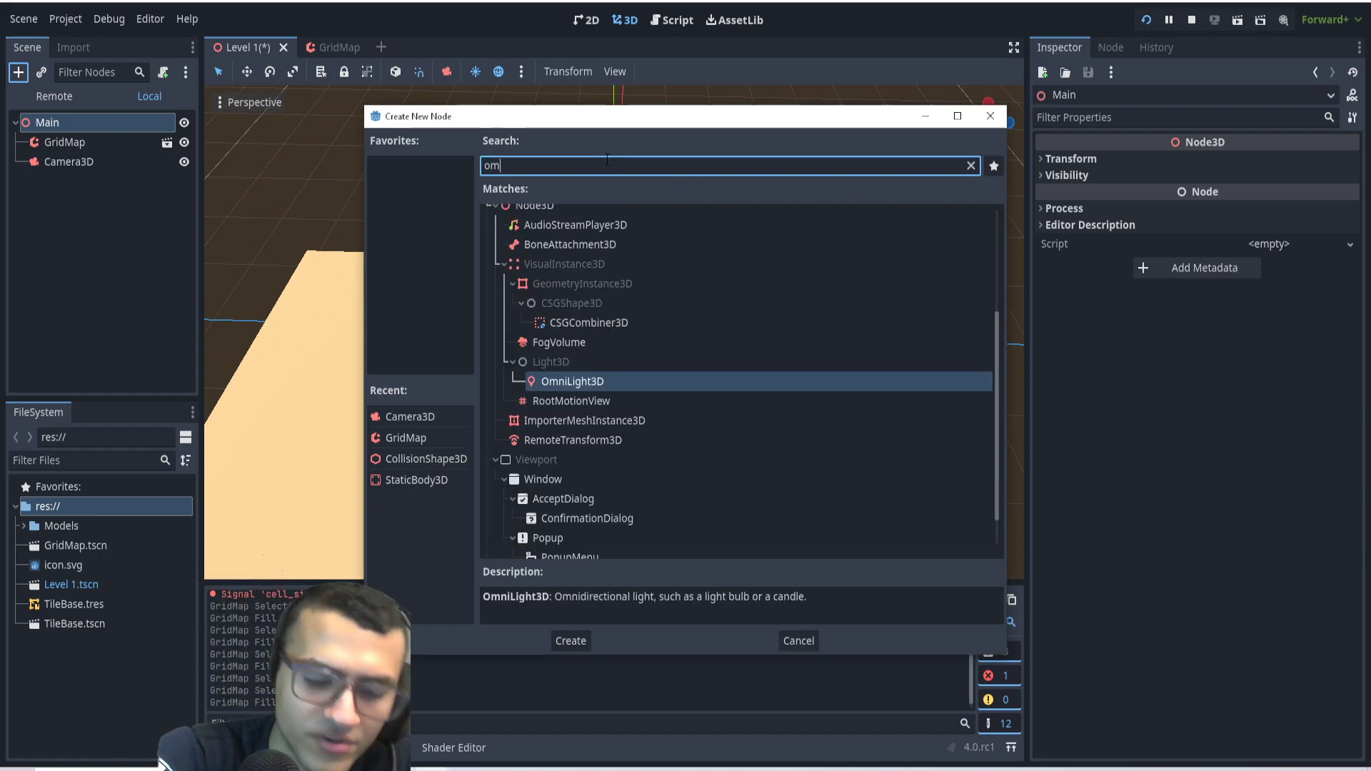
left_click(574, 638)
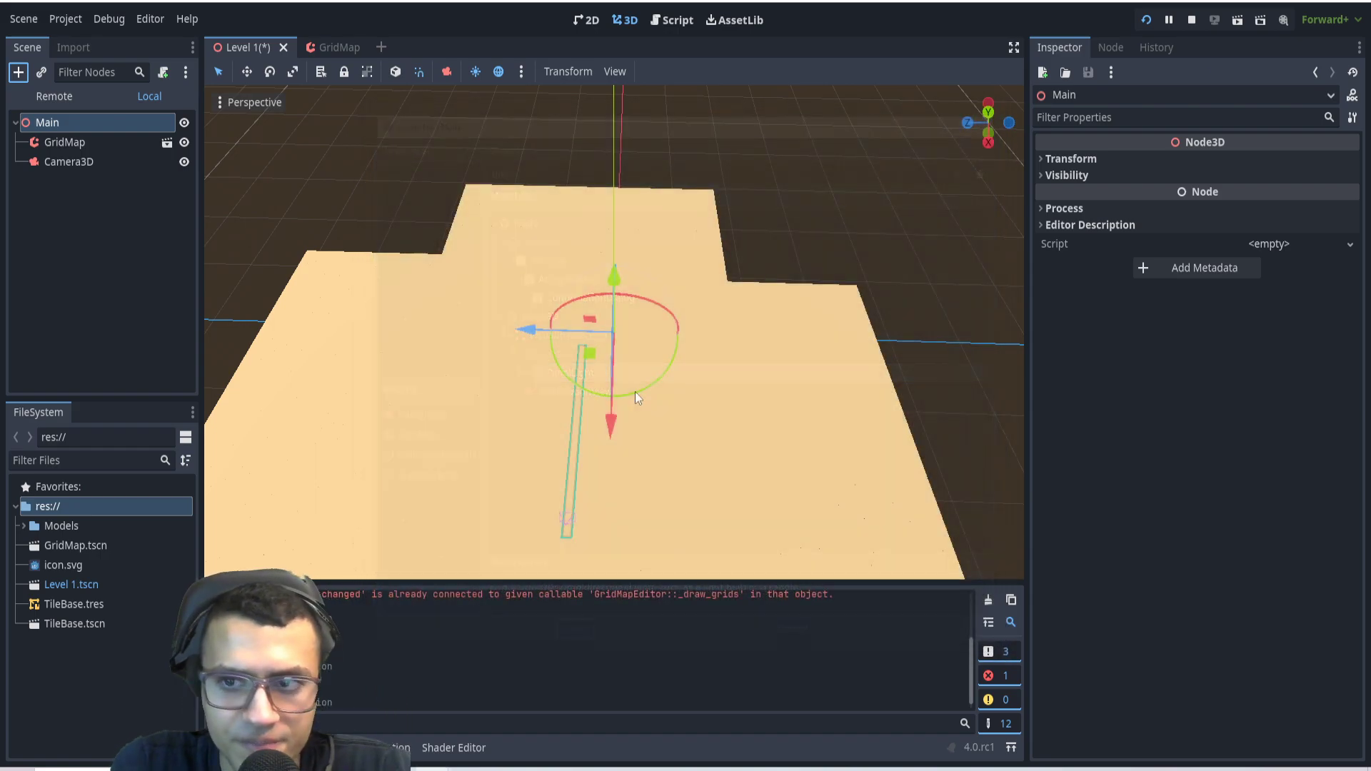
Set the omni light's energy to 11 in its Light properties
left_click(1164, 159)
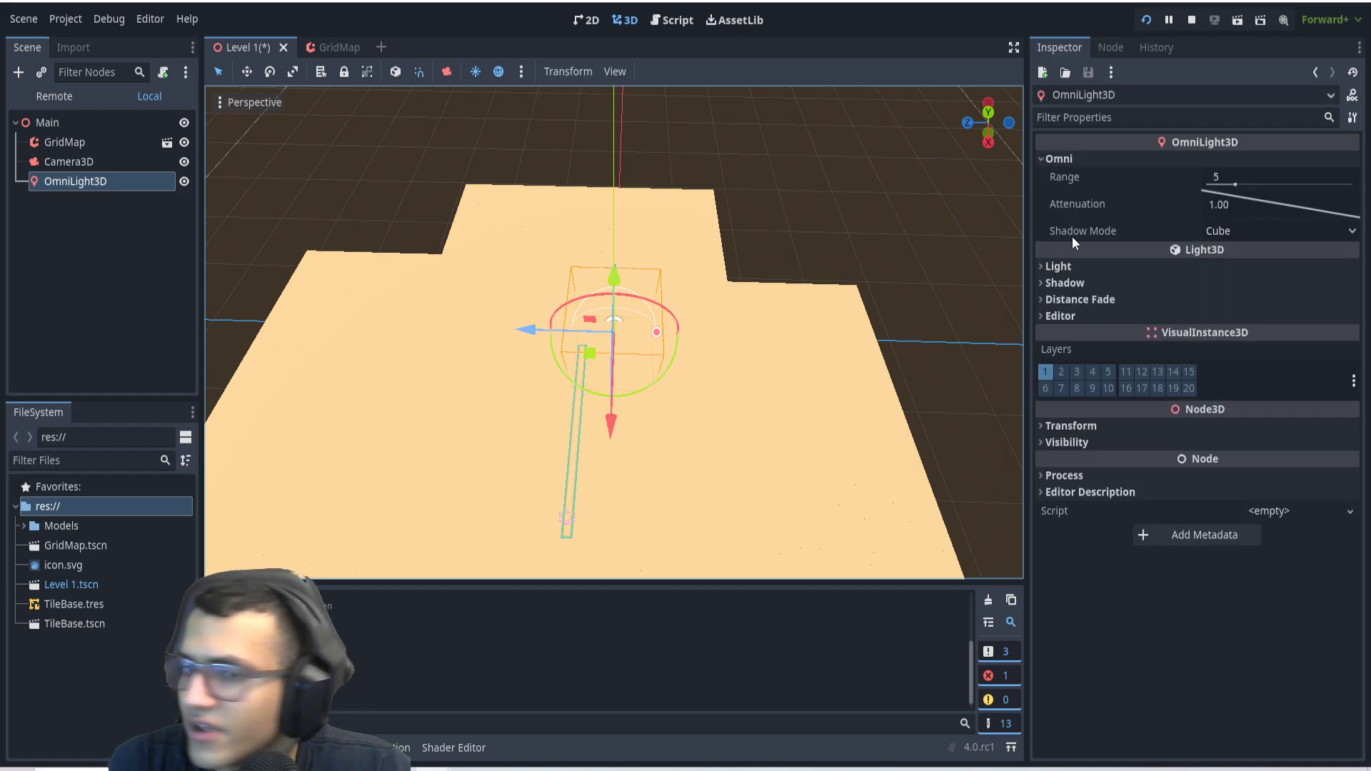
left_click(1182, 270)
left_click(1243, 310)
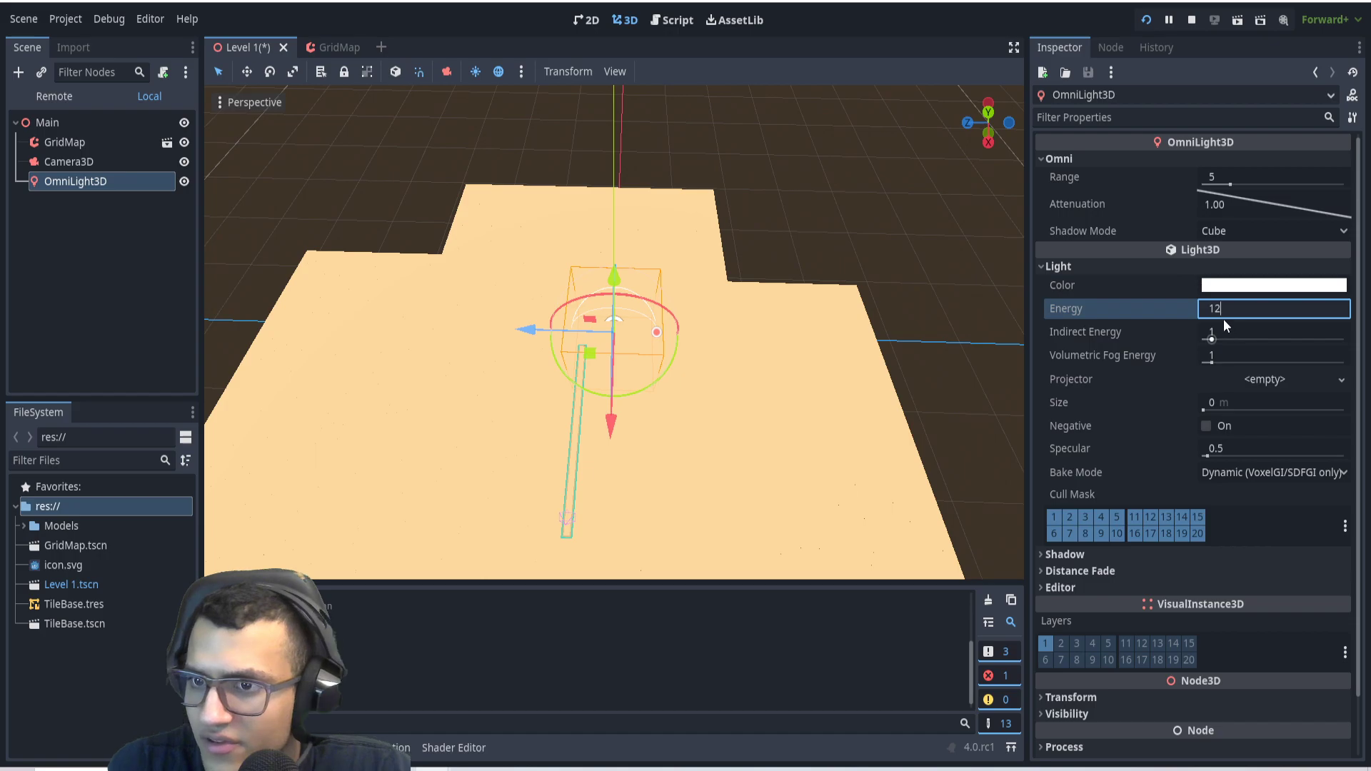
type("12")
left_click(1236, 286)
left_click(1257, 284)
left_click(1219, 320)
type("11")
key("Return")
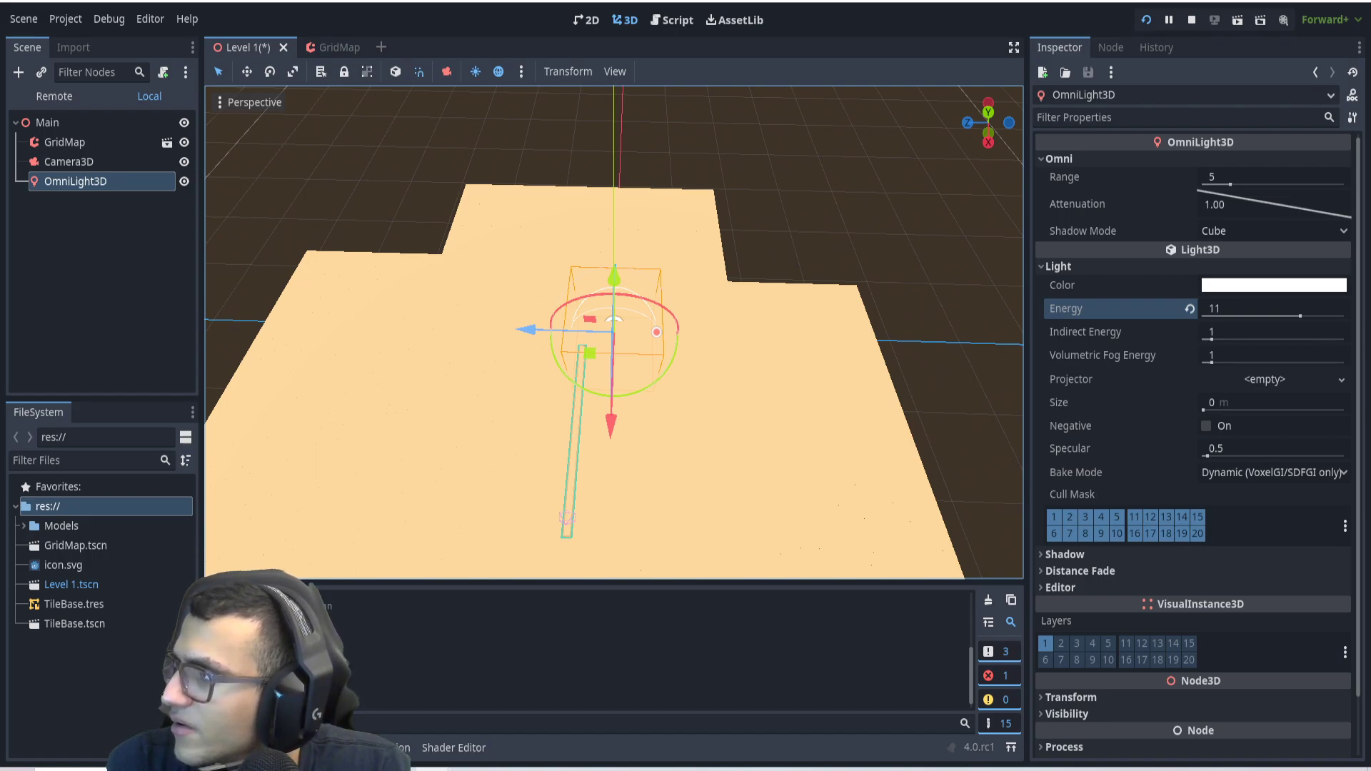
Set the omni light's range to 69 and rerun the project to check the lighting
left_click(1258, 178)
key("Return")
scroll(663, 409, "down", 6)
scroll(663, 421, "up", 4)
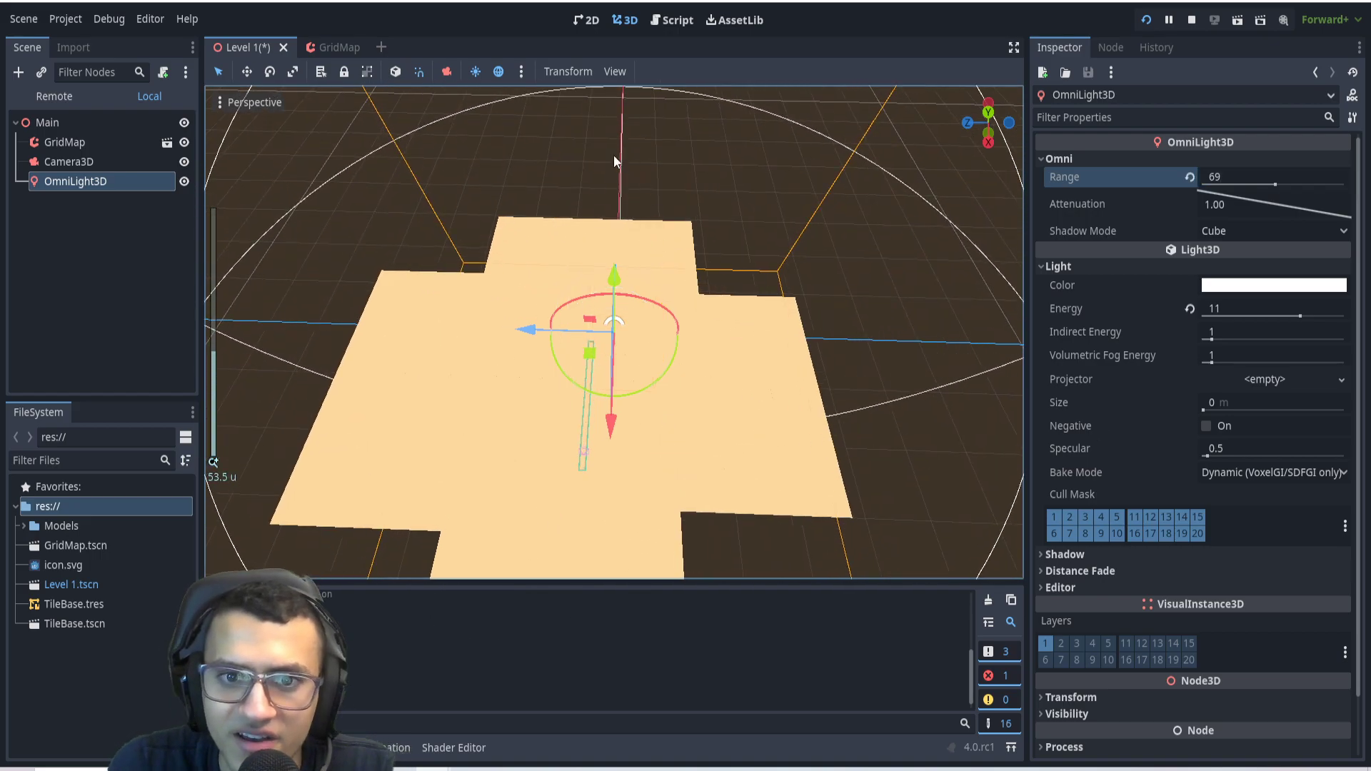
scroll(586, 187, "down", 5)
scroll(713, 234, "up", 3)
left_click(1146, 21)
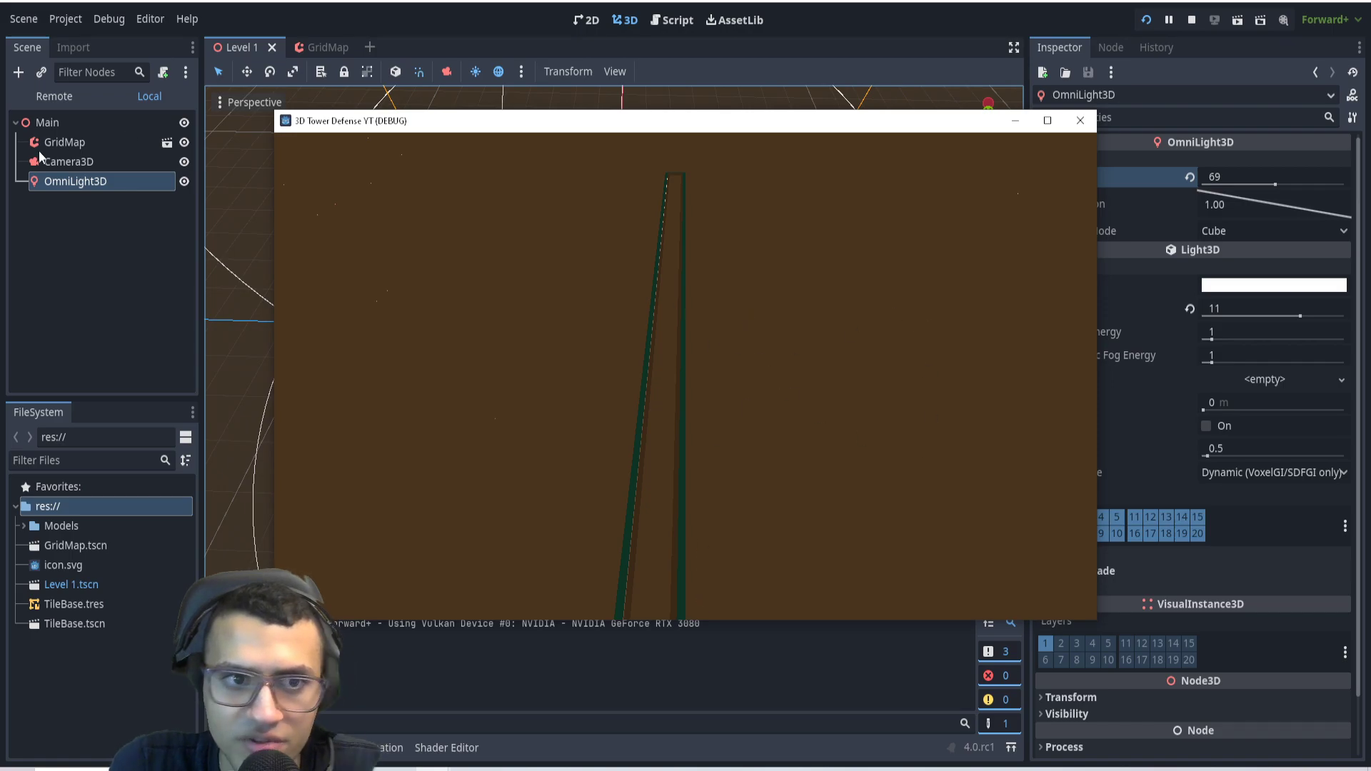
Raise OmniLight3D to y 13 m and rerun the project to check how it lights the ground
left_click(79, 192)
scroll(1102, 582, "down", 2)
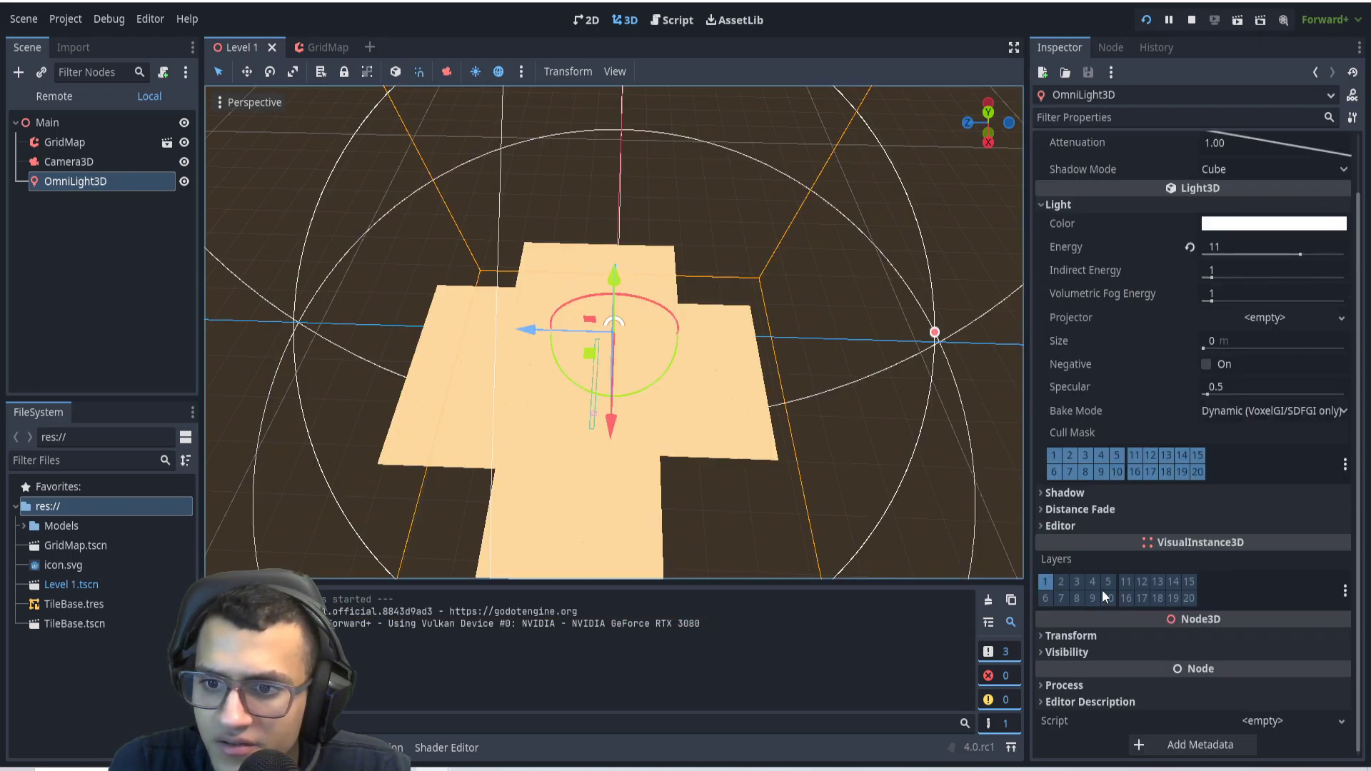
left_click(1082, 633)
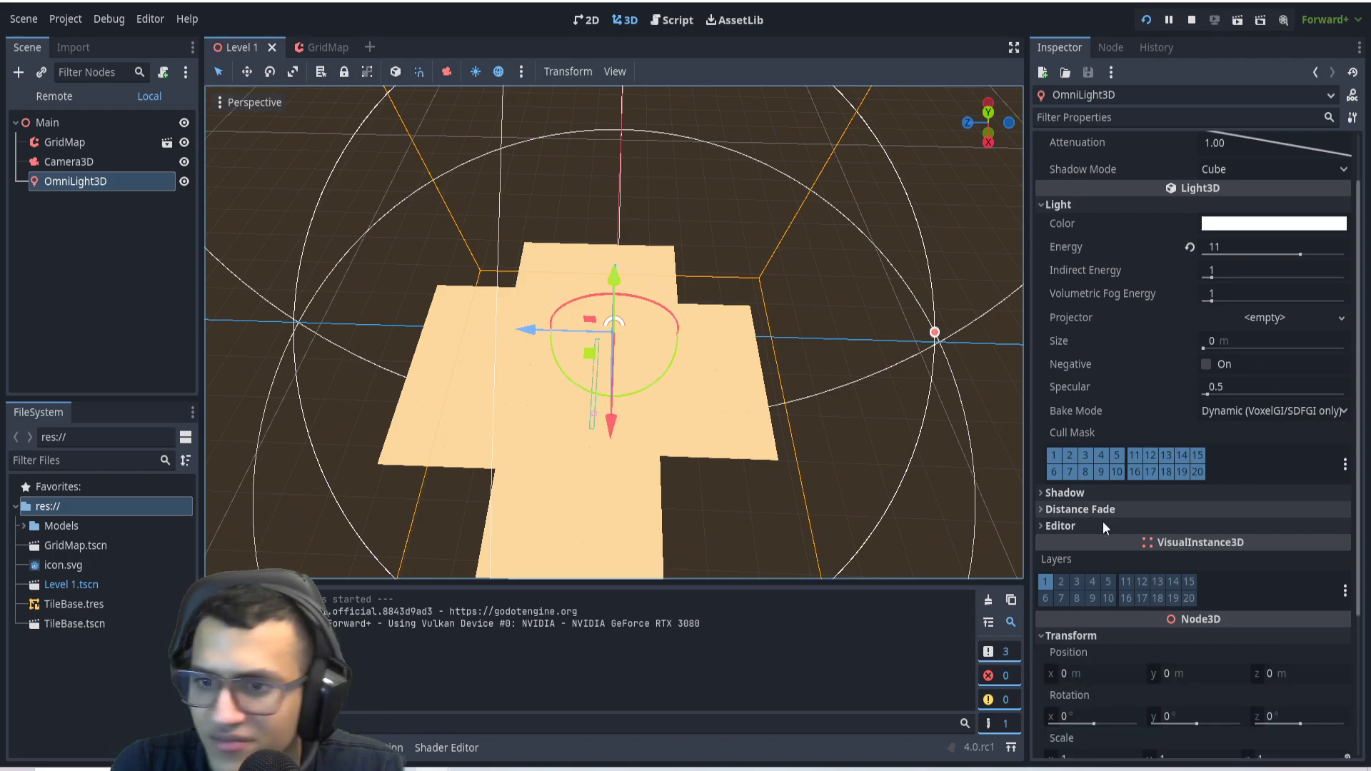
left_click(1192, 676)
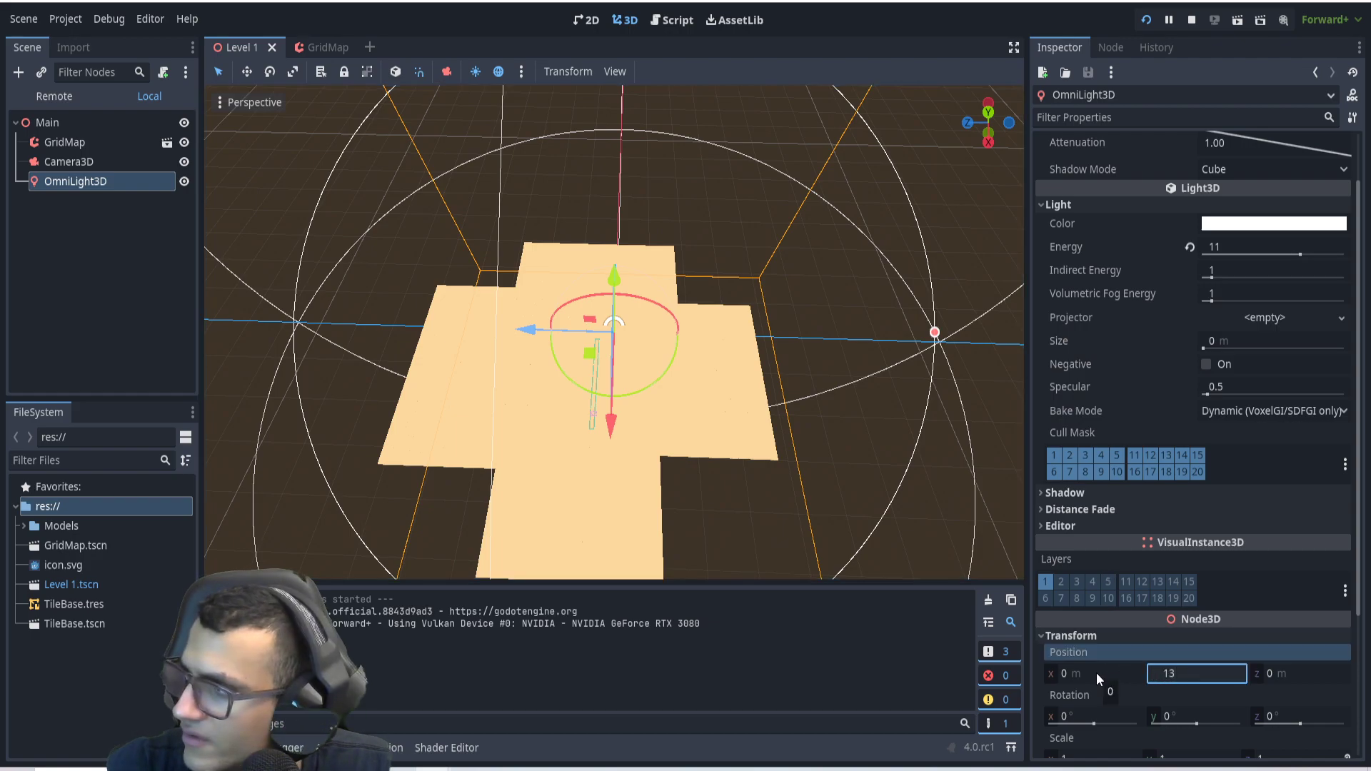
key("Return")
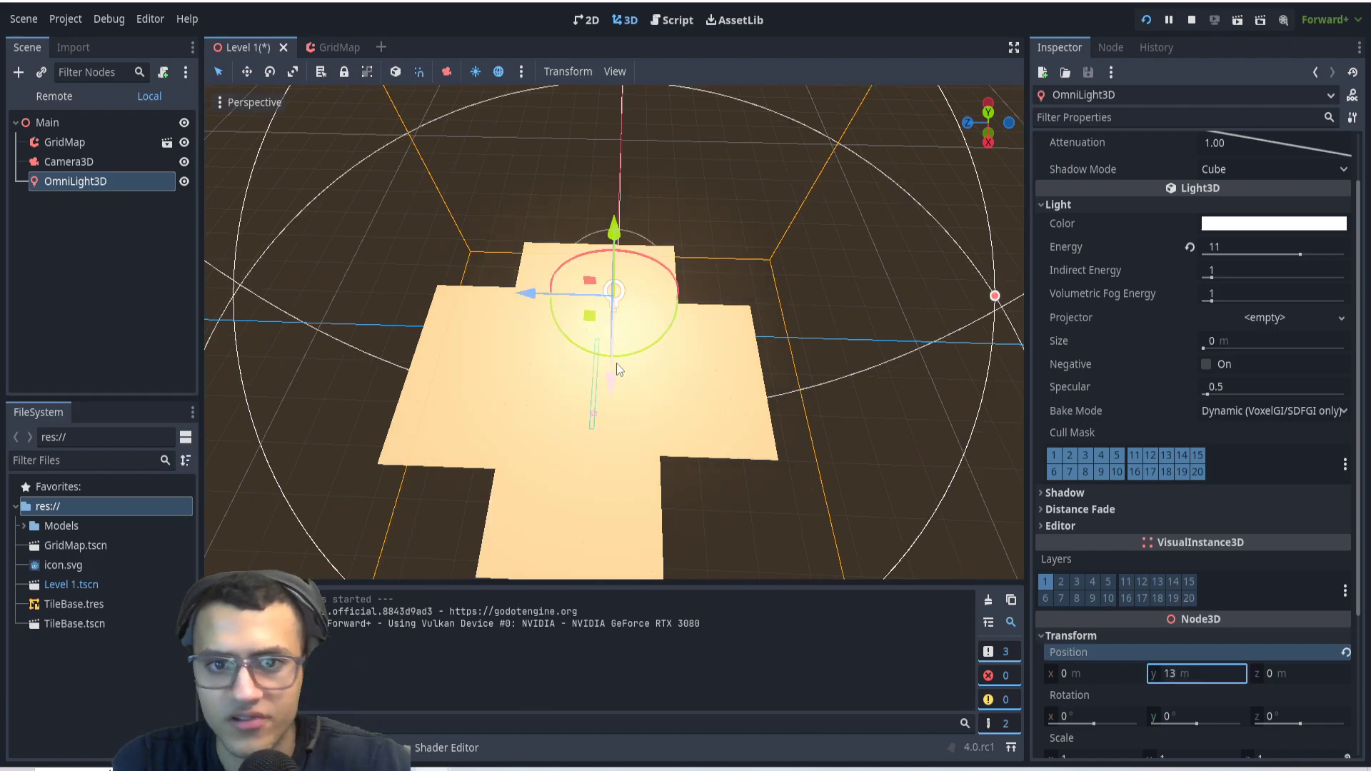
left_click(1147, 20)
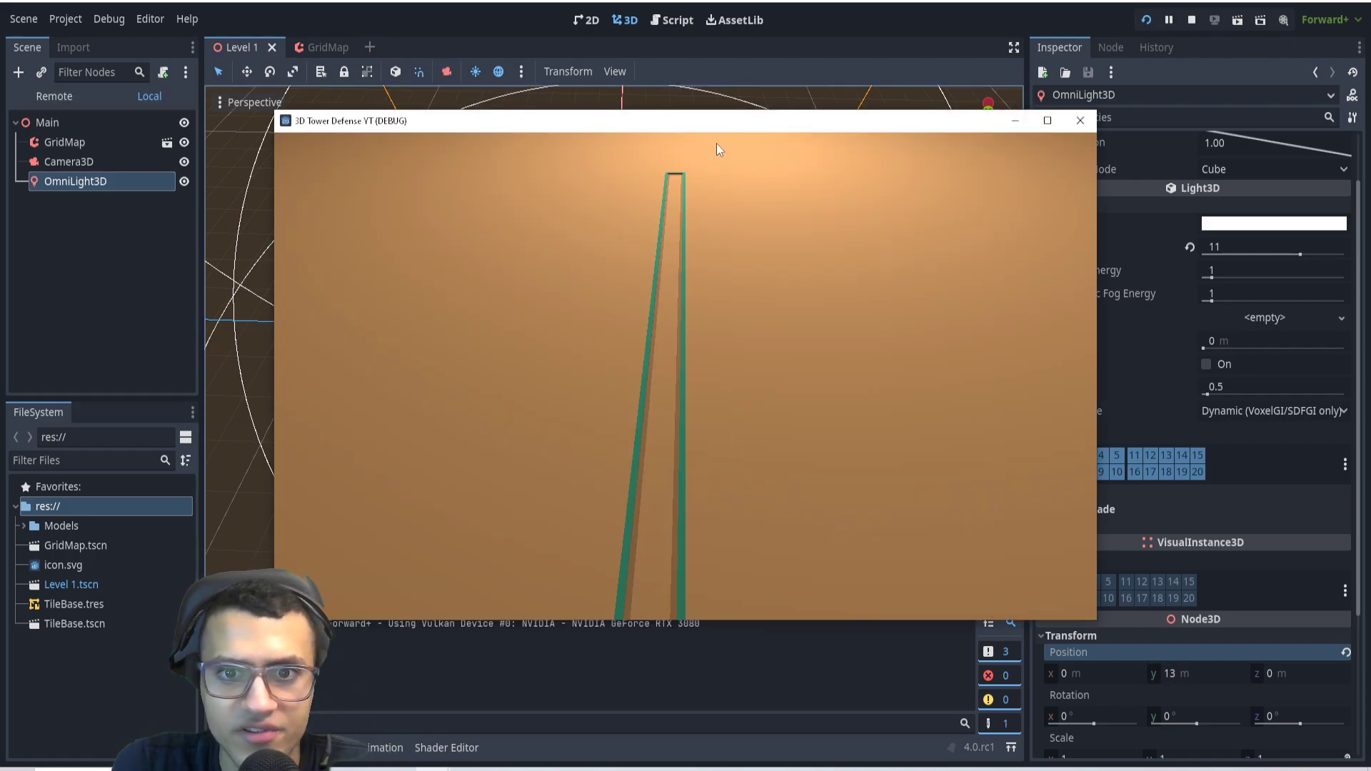
Move the game window out of the way and reposition the omni light to about x 12.4 m, y 20 m
left_click_drag(727, 123, 1370, 7)
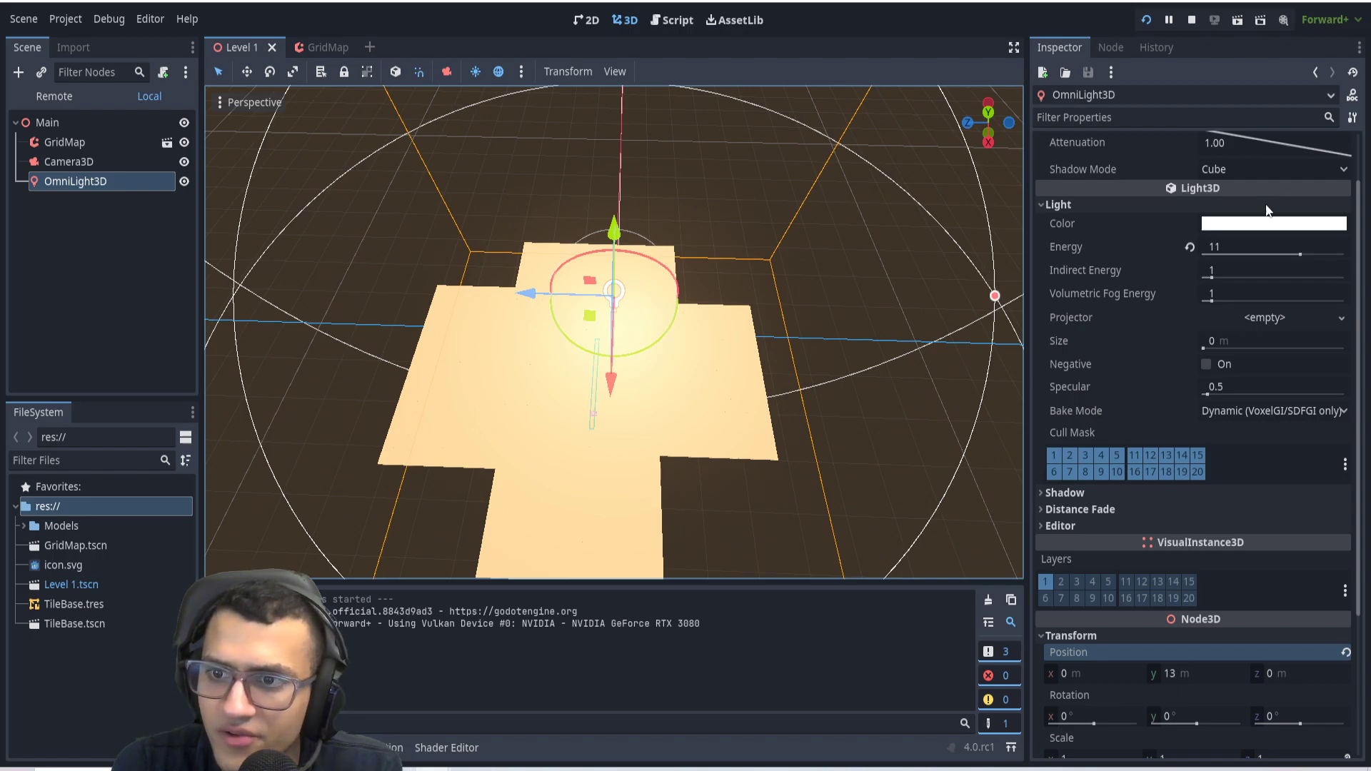
mouse_move(1180, 674)
left_mouse_down()
mouse_move(1272, 674)
mouse_move(1119, 677)
mouse_move(1157, 677)
left_mouse_up()
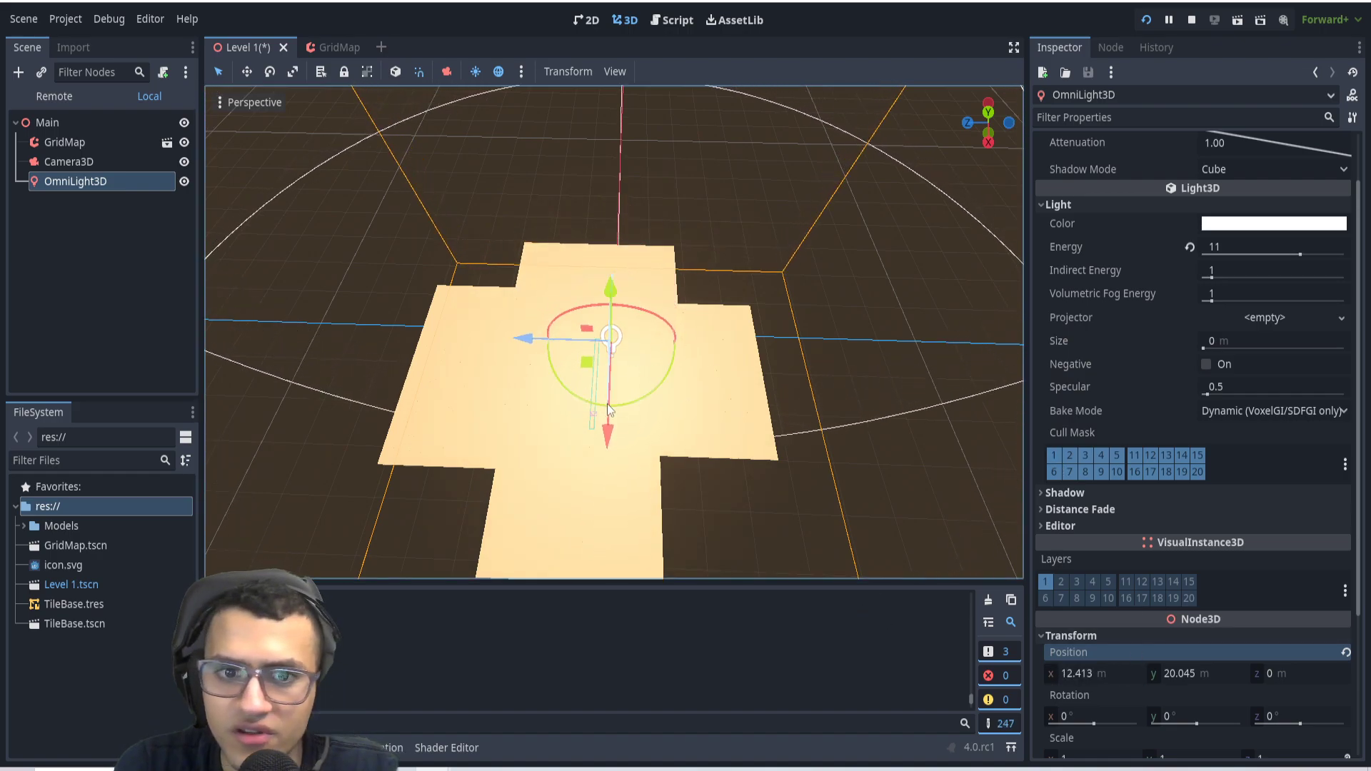
Move Camera3D to x 21 m and set its X rotation to -47.4°, checking the framing in the running game
left_click(94, 160)
left_click_drag(589, 523, 589, 590)
middle_click_drag(585, 558, 614, 507)
left_click_drag(594, 558, 586, 529)
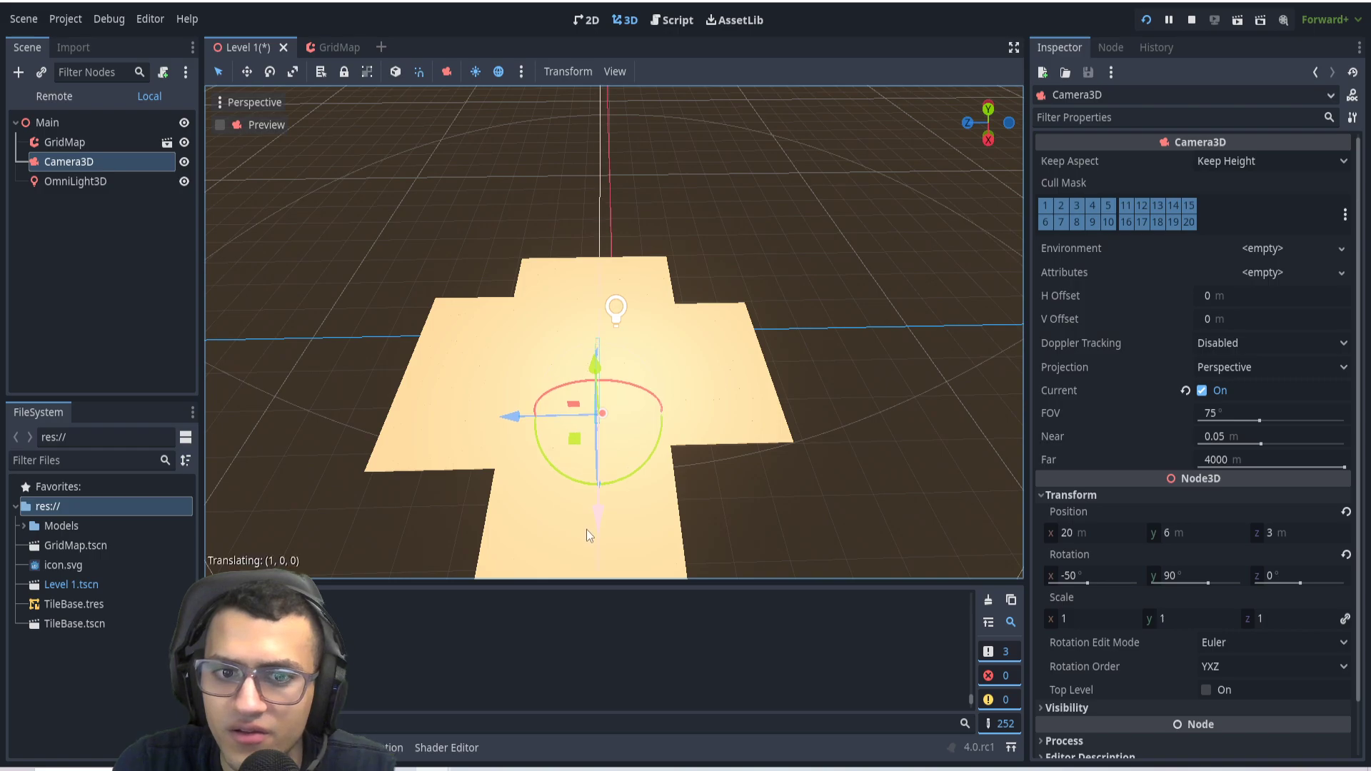
left_click_drag(1110, 576, 1100, 576)
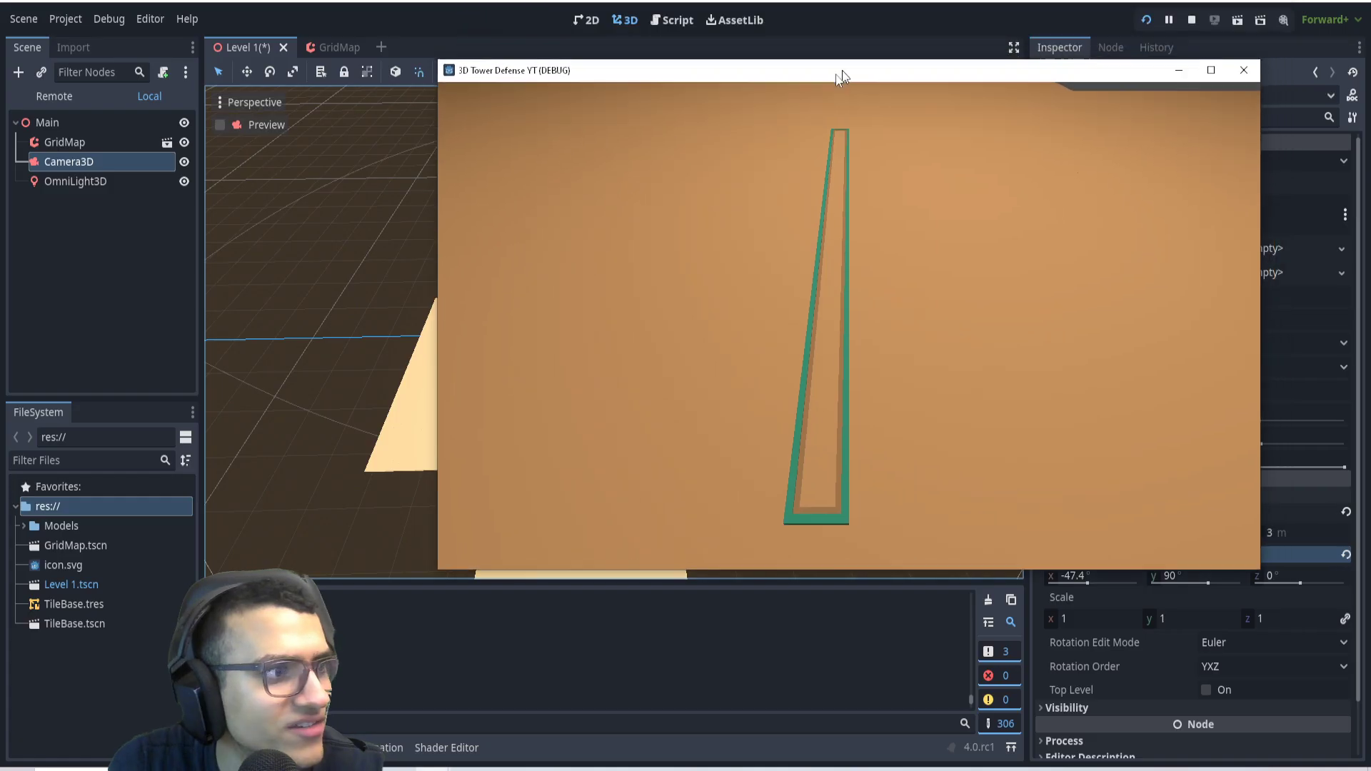
left_click_drag(842, 70, 620, 94)
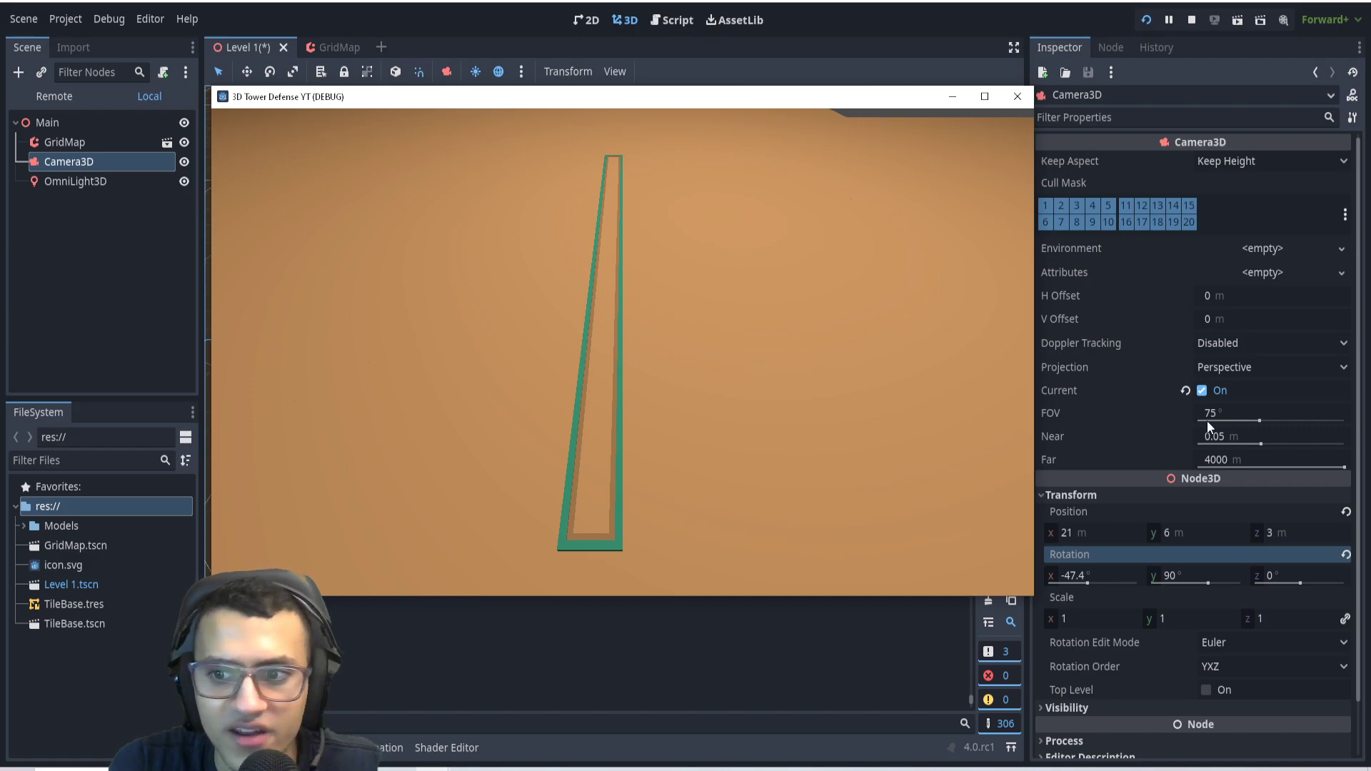
left_click(754, 700)
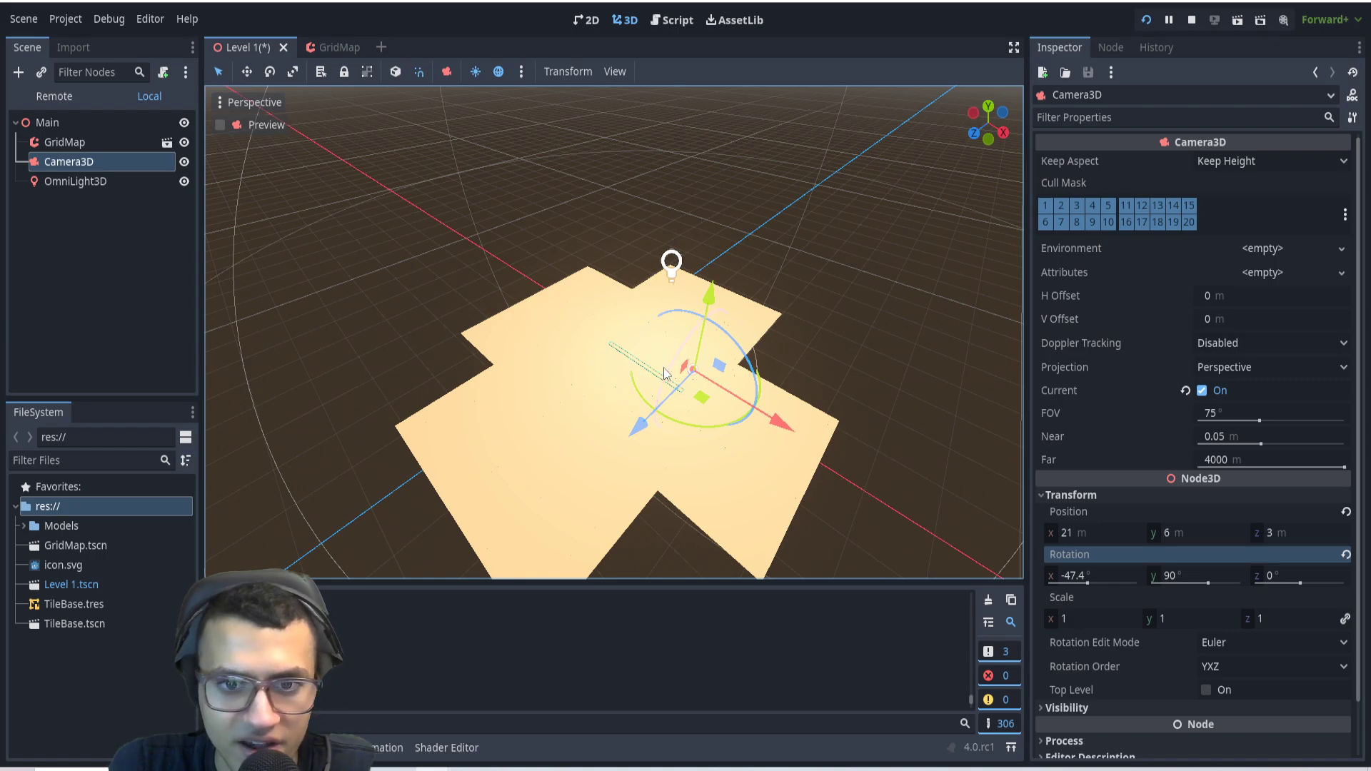
Look over the lit level in the viewport and save the Level 1 scene
scroll(597, 393, "up", 5)
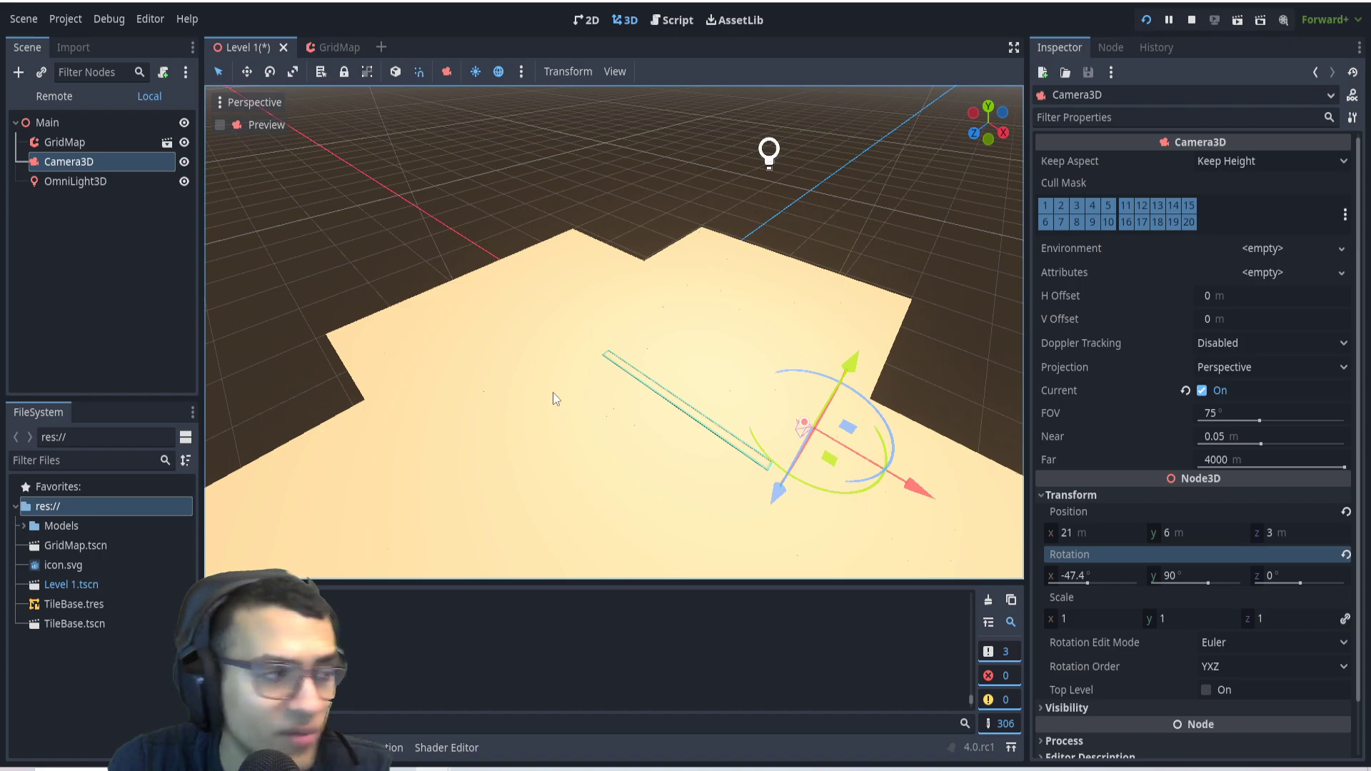
middle_click_drag(687, 424, 550, 401)
key("ctrl+s")
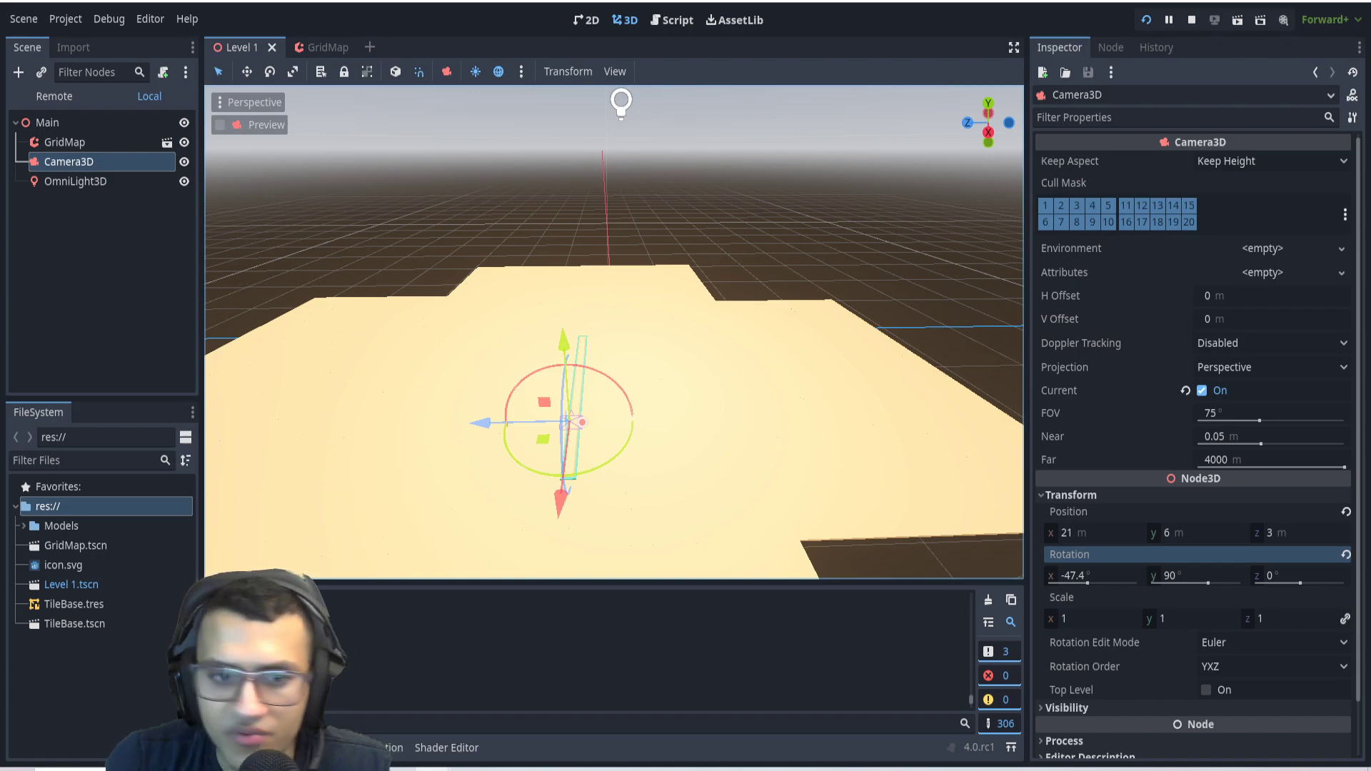
Add a Path3D node as a child of Main
left_click(78, 125)
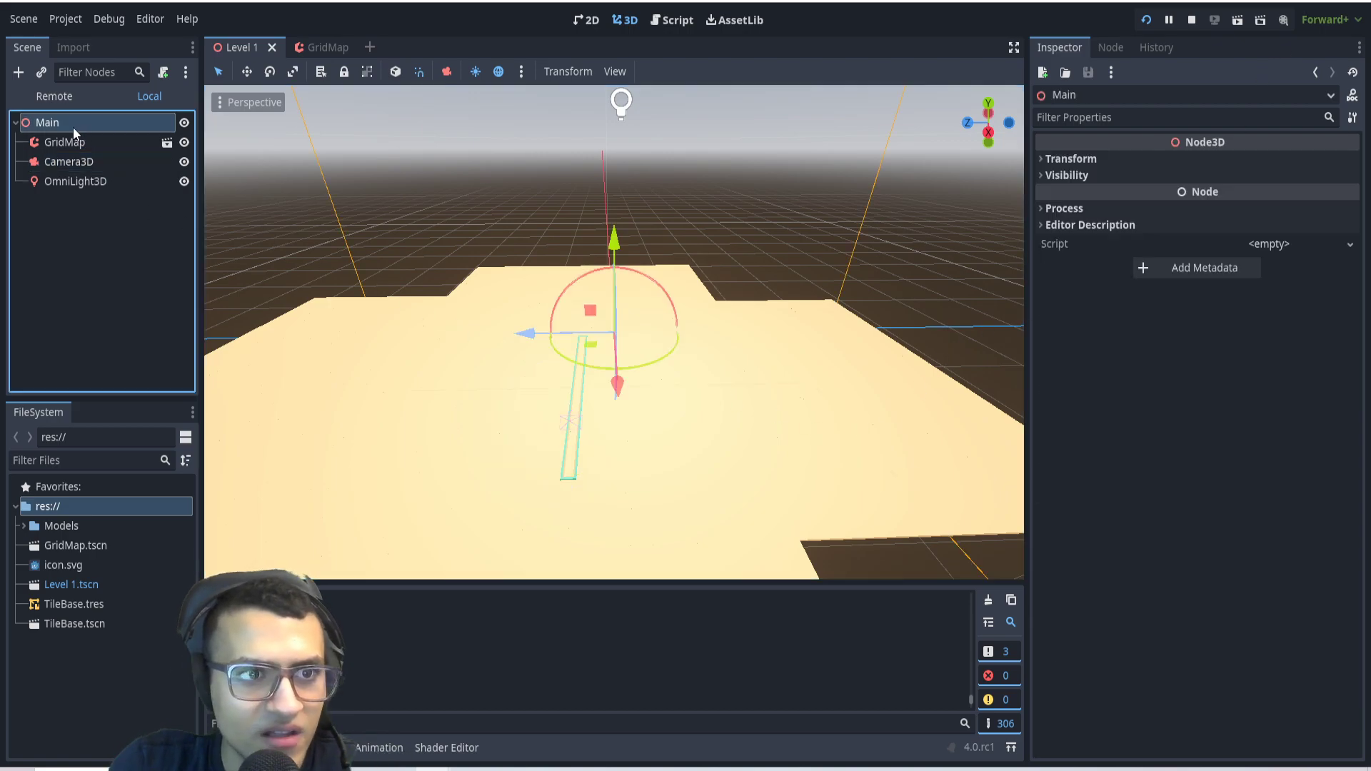
middle_click_drag(465, 310, 465, 386)
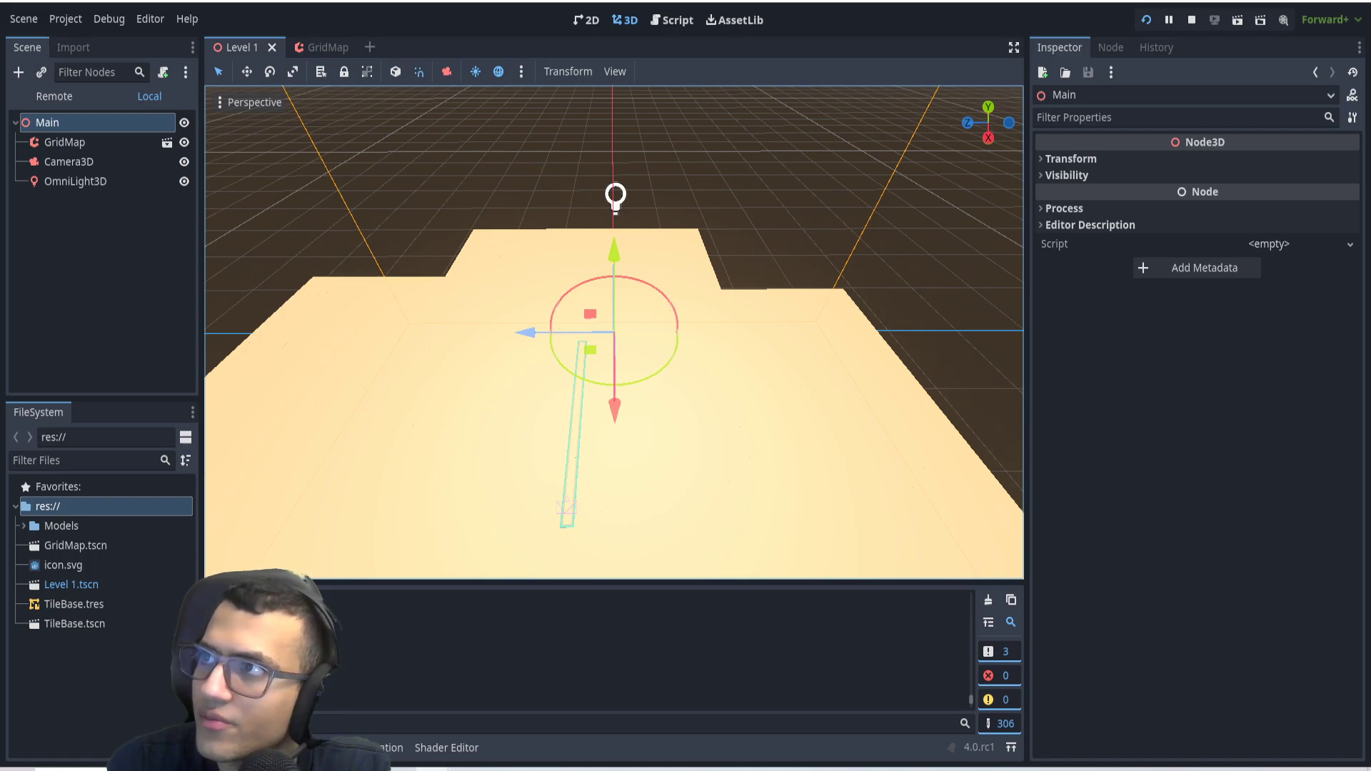
scroll(393, 276, "down", 7)
middle_click_drag(607, 393, 675, 385)
scroll(596, 436, "up", 10)
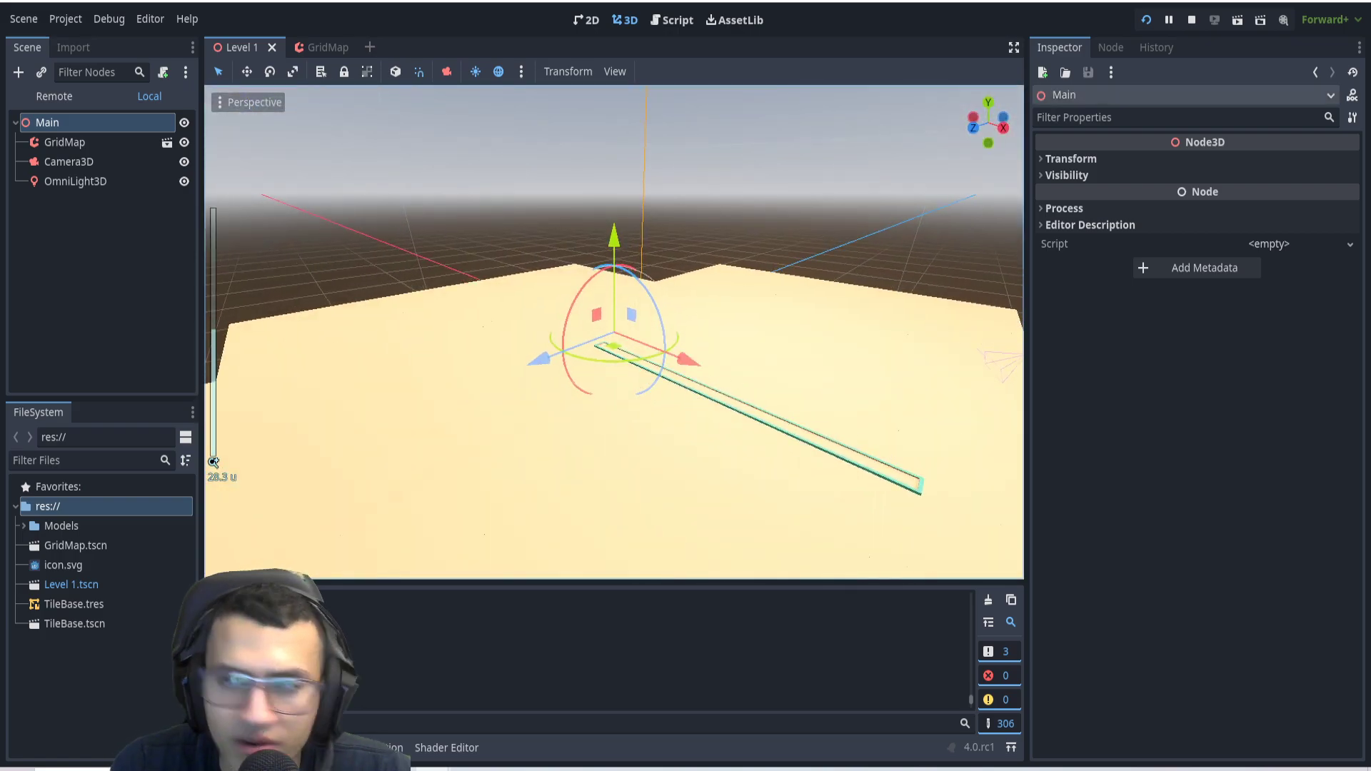
left_click(20, 72)
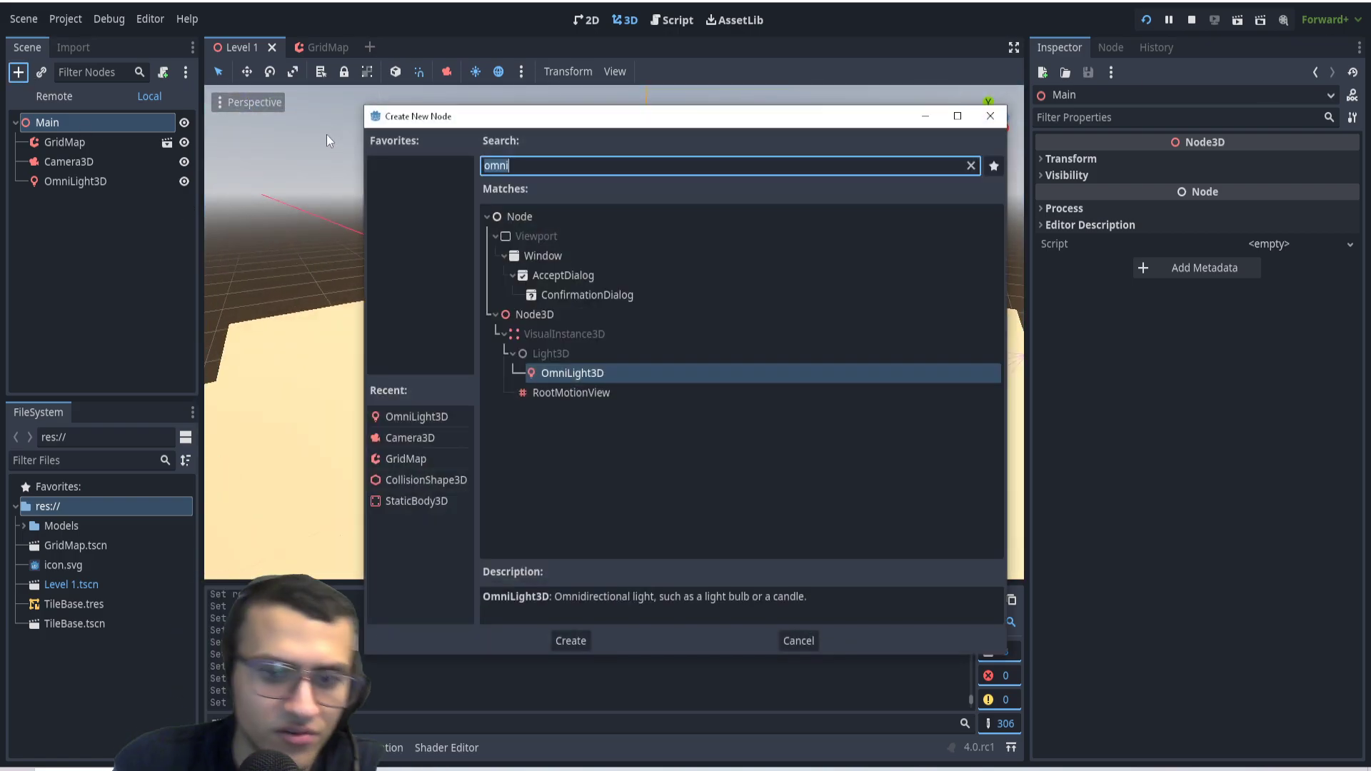
type("path")
key("Return")
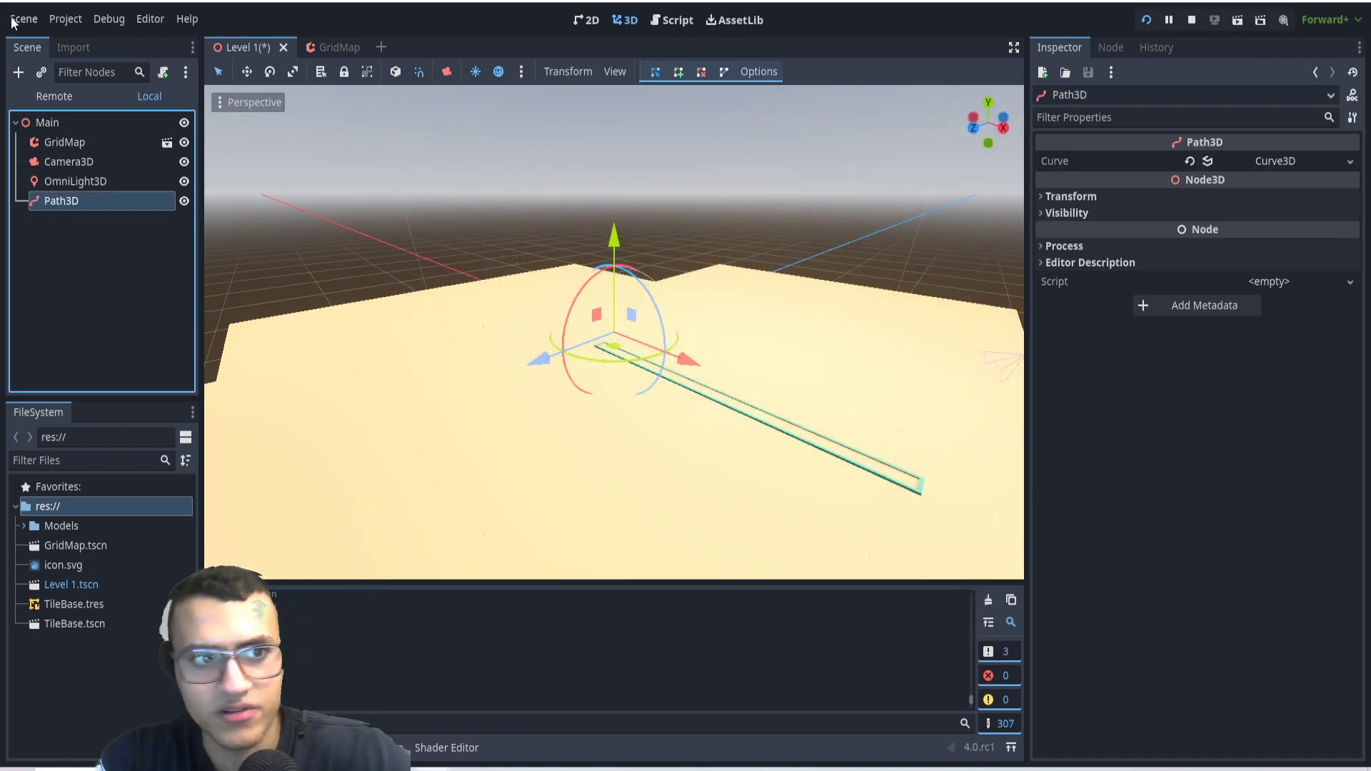
Add a PathFollow3D node as a child of Path3D
left_click(19, 72)
left_click(557, 392)
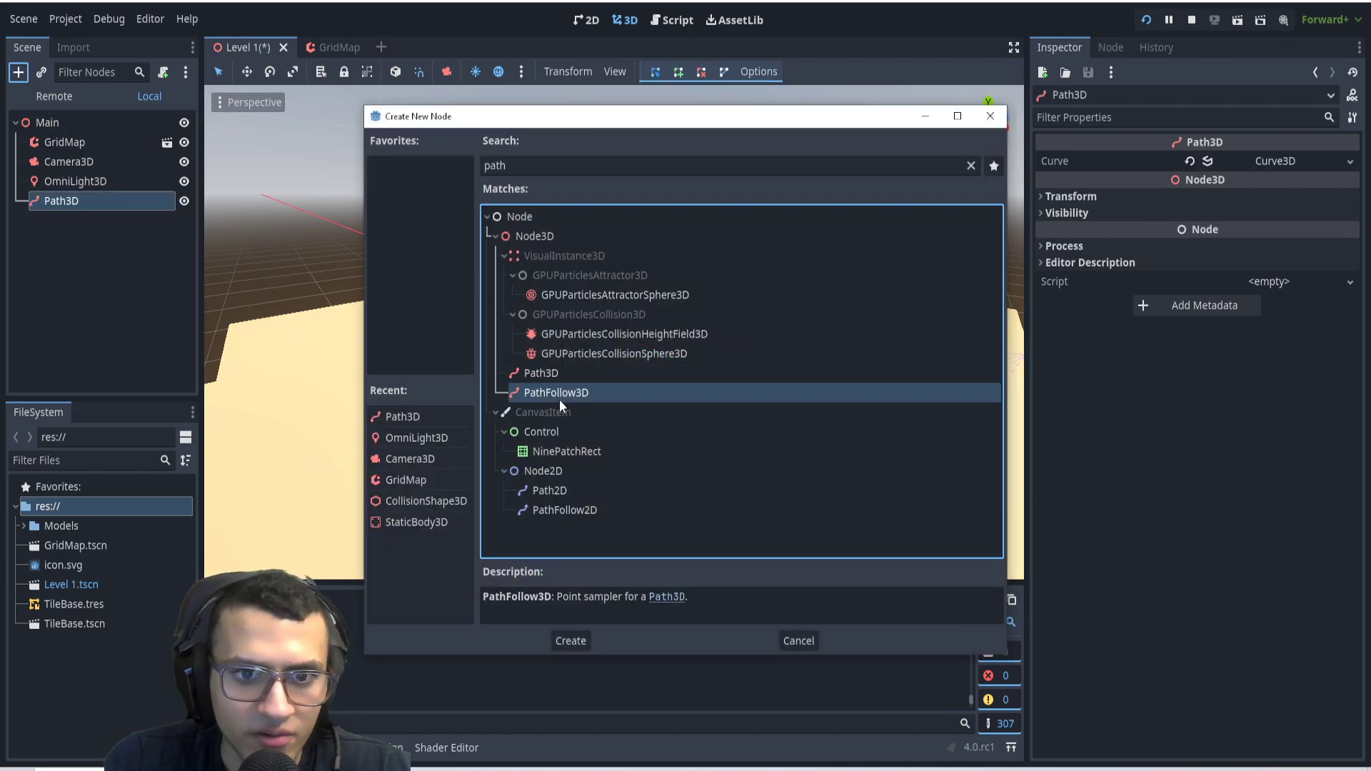
left_click(576, 647)
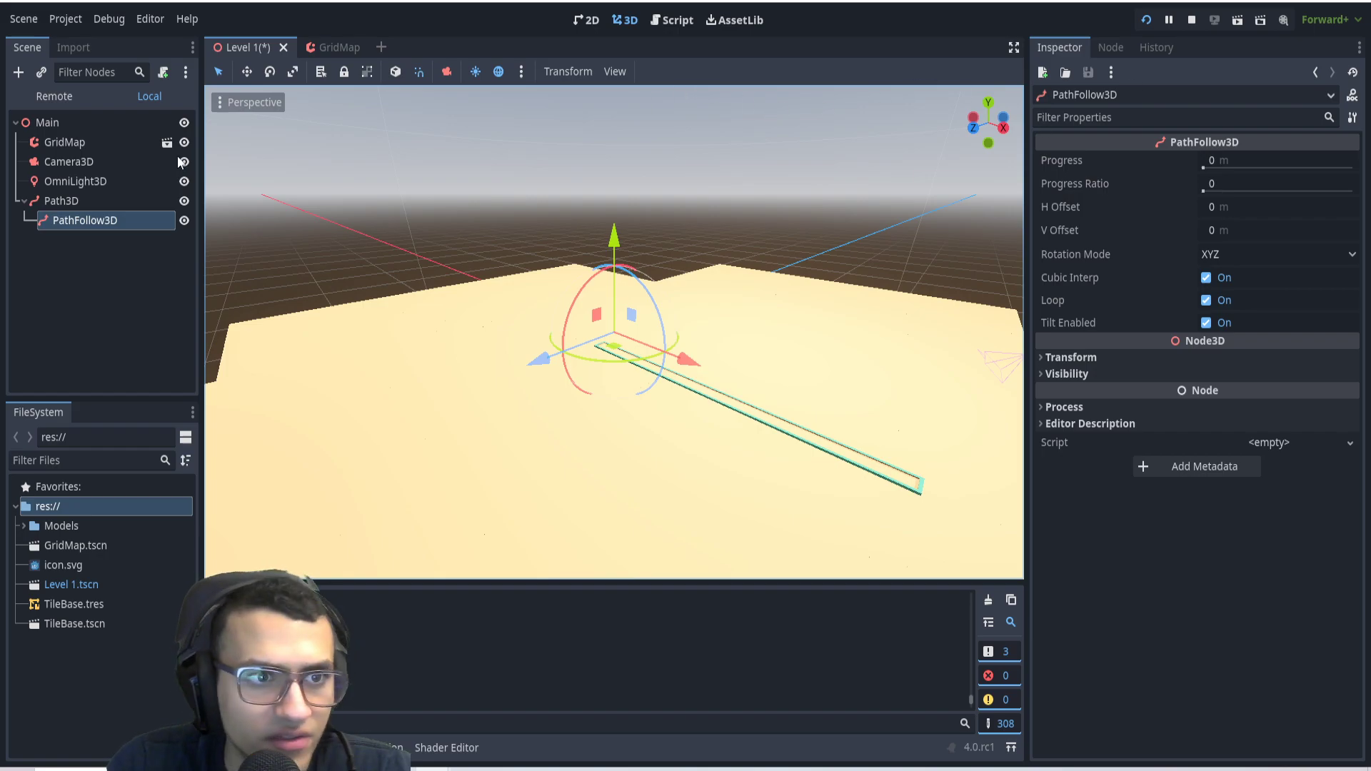
Place two Path3D curve points at the ends of the narrow track, about x 2.7, z 3.7 and x 20.1, z 3.5
left_click(60, 201)
middle_click_drag(622, 335, 569, 392)
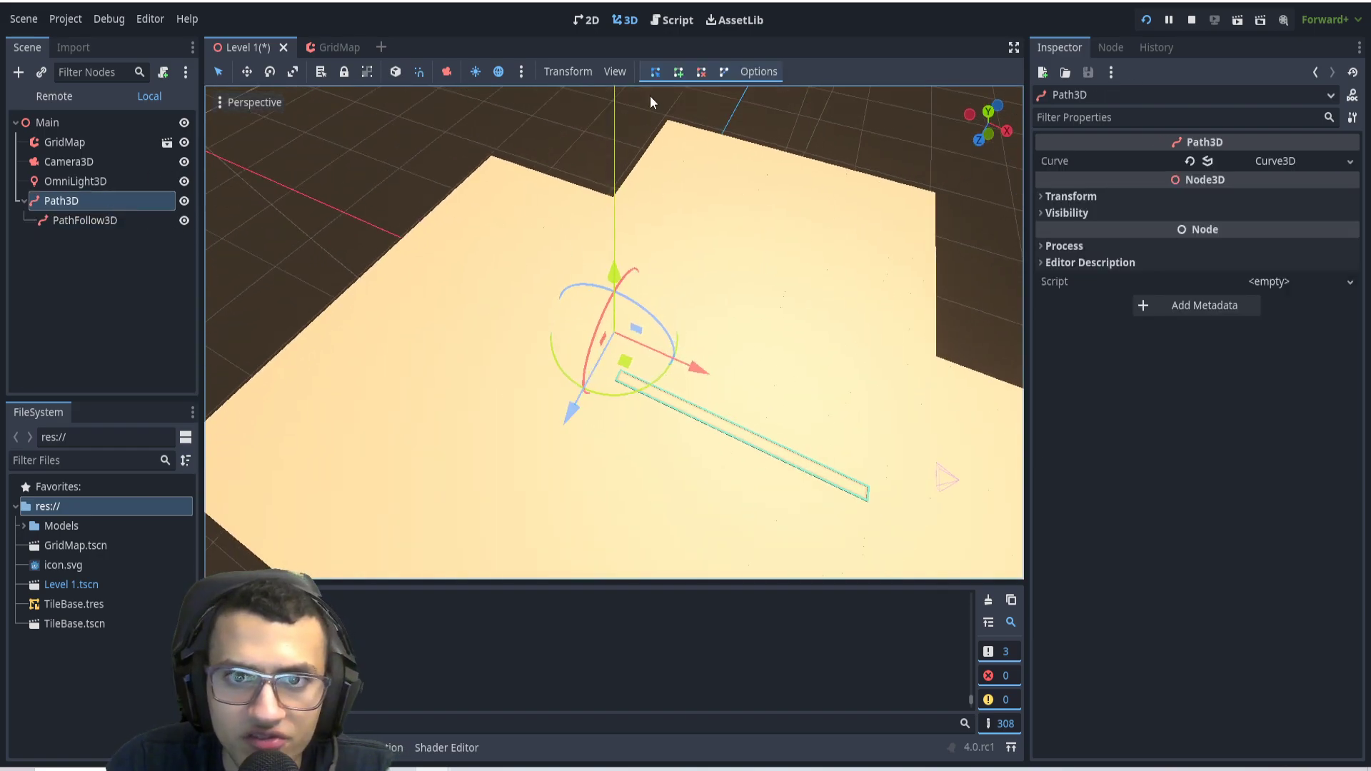
left_click(679, 72)
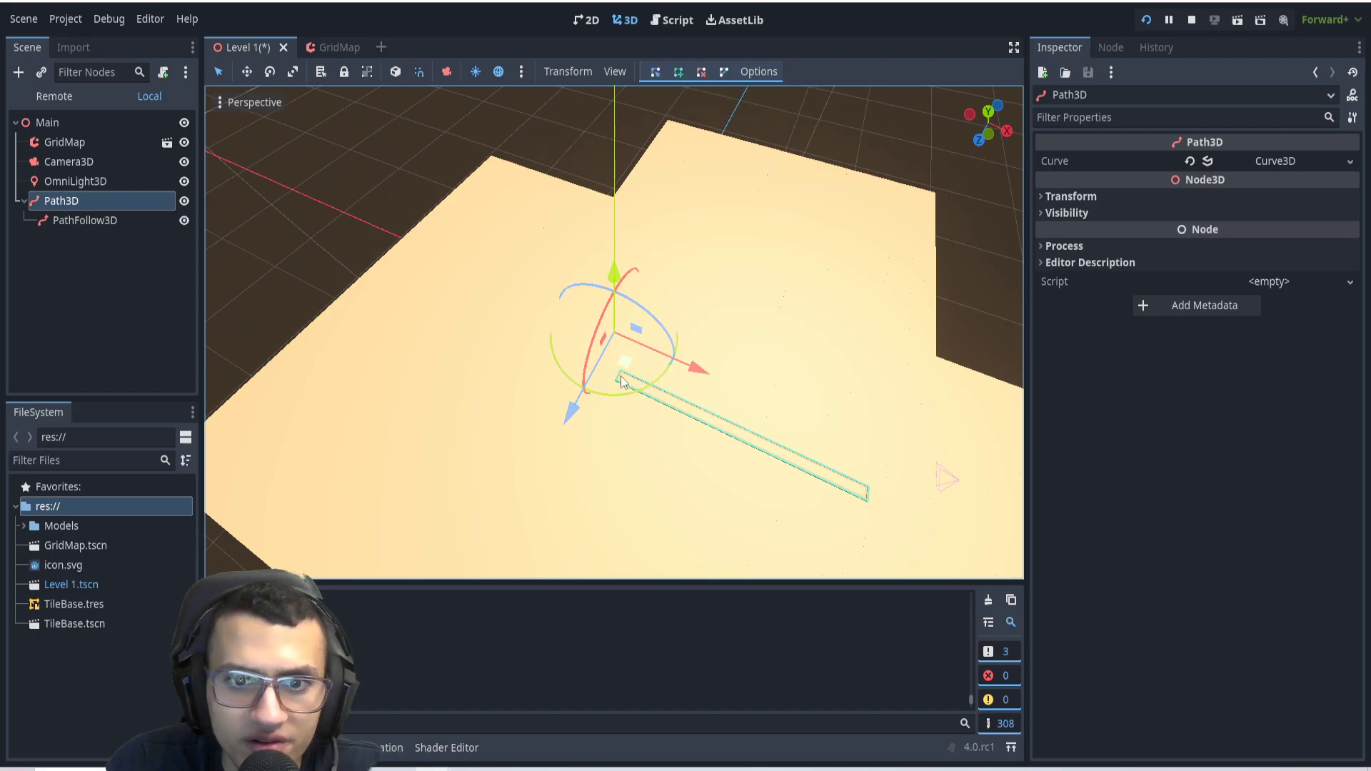
scroll(686, 422, "up", 3)
left_click(619, 398)
middle_click_drag(740, 456, 642, 477)
scroll(711, 418, "down", 6)
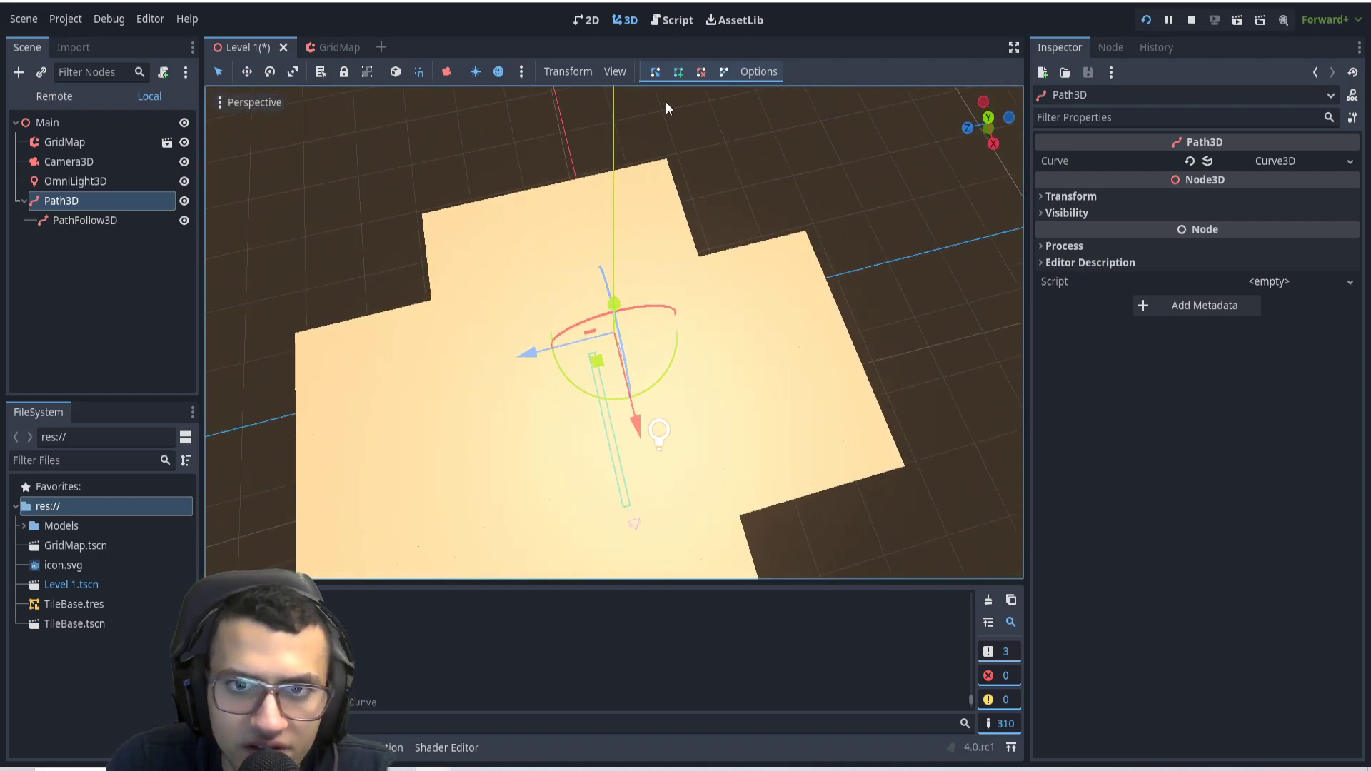
middle_click_drag(614, 314, 594, 431)
scroll(573, 413, "up", 3)
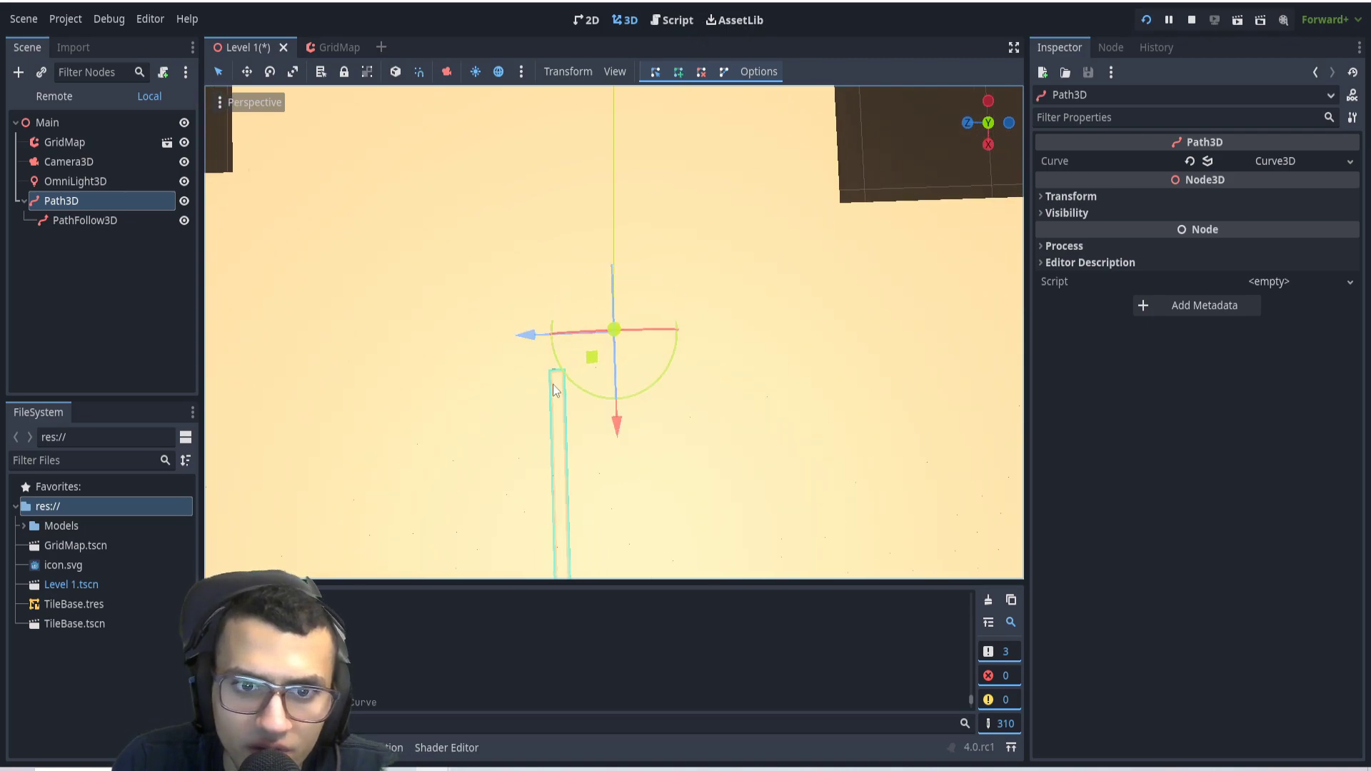
scroll(567, 459, "down", 4)
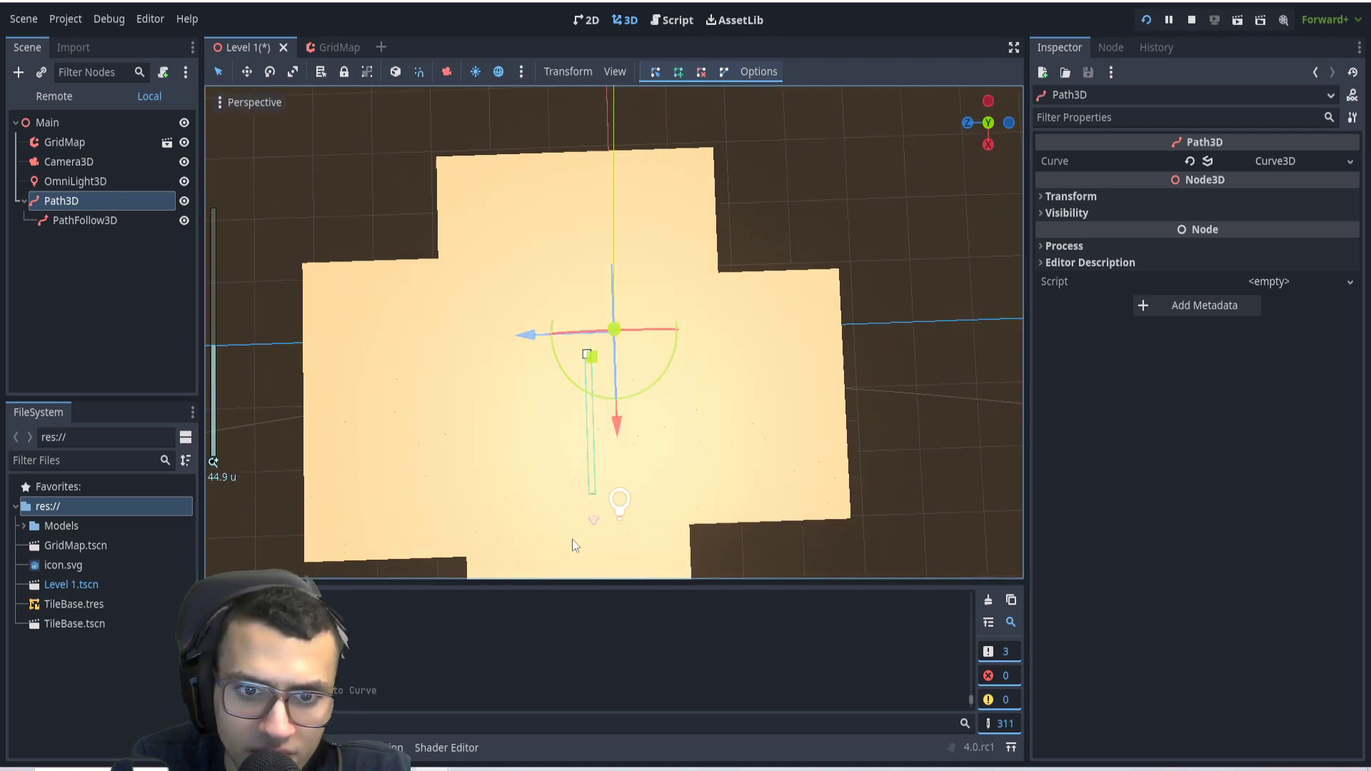
middle_click_drag(636, 441, 820, 259)
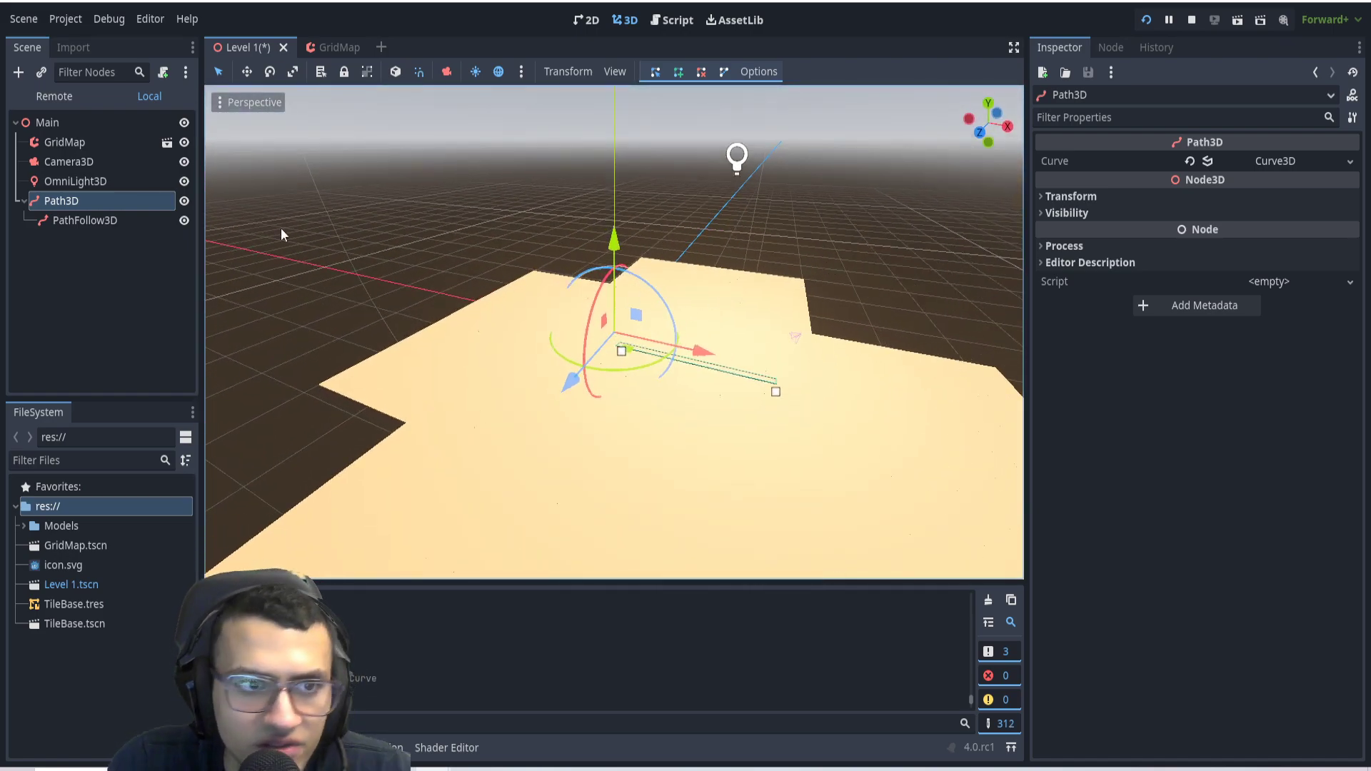
Expand the Path3D curve's points and raise the first point's Y position to 0.979
left_click(1285, 161)
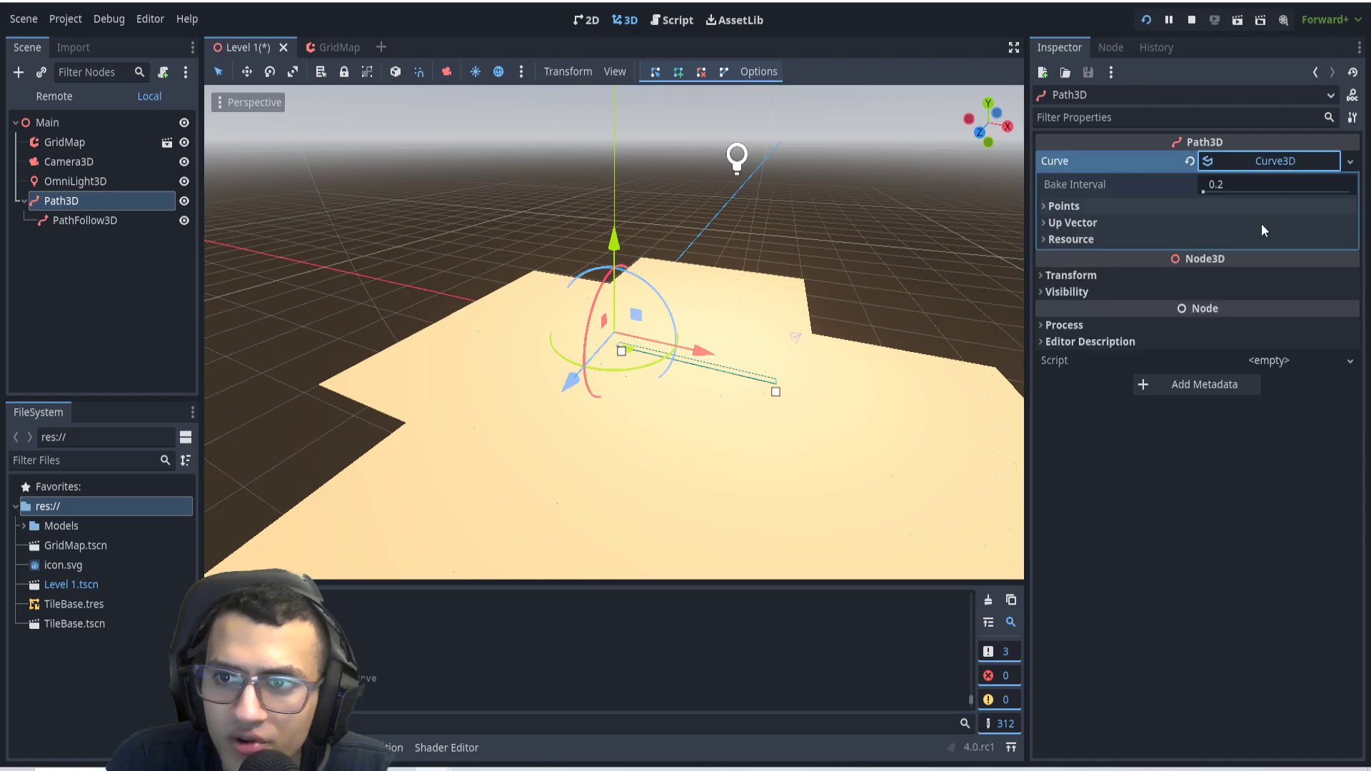
left_click(1087, 207)
middle_click_drag(849, 300, 690, 432)
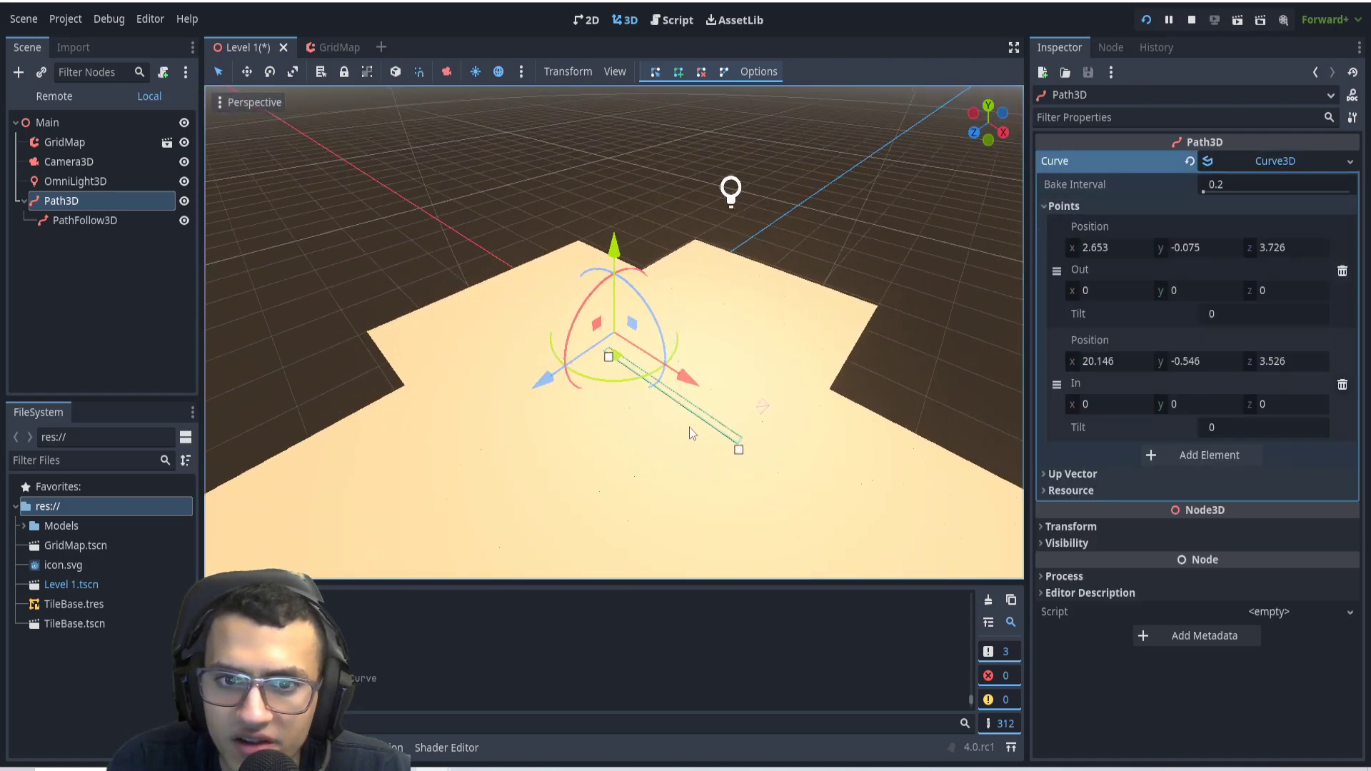
left_click_drag(1158, 250, 1196, 250)
scroll(623, 387, "up", 2)
middle_click_drag(623, 388, 735, 357)
left_click_drag(1211, 248, 1205, 248)
middle_click_drag(816, 278, 919, 275)
scroll(647, 350, "up", 3)
middle_click_drag(647, 350, 630, 383)
scroll(636, 380, "down", 4)
scroll(610, 383, "down", 4)
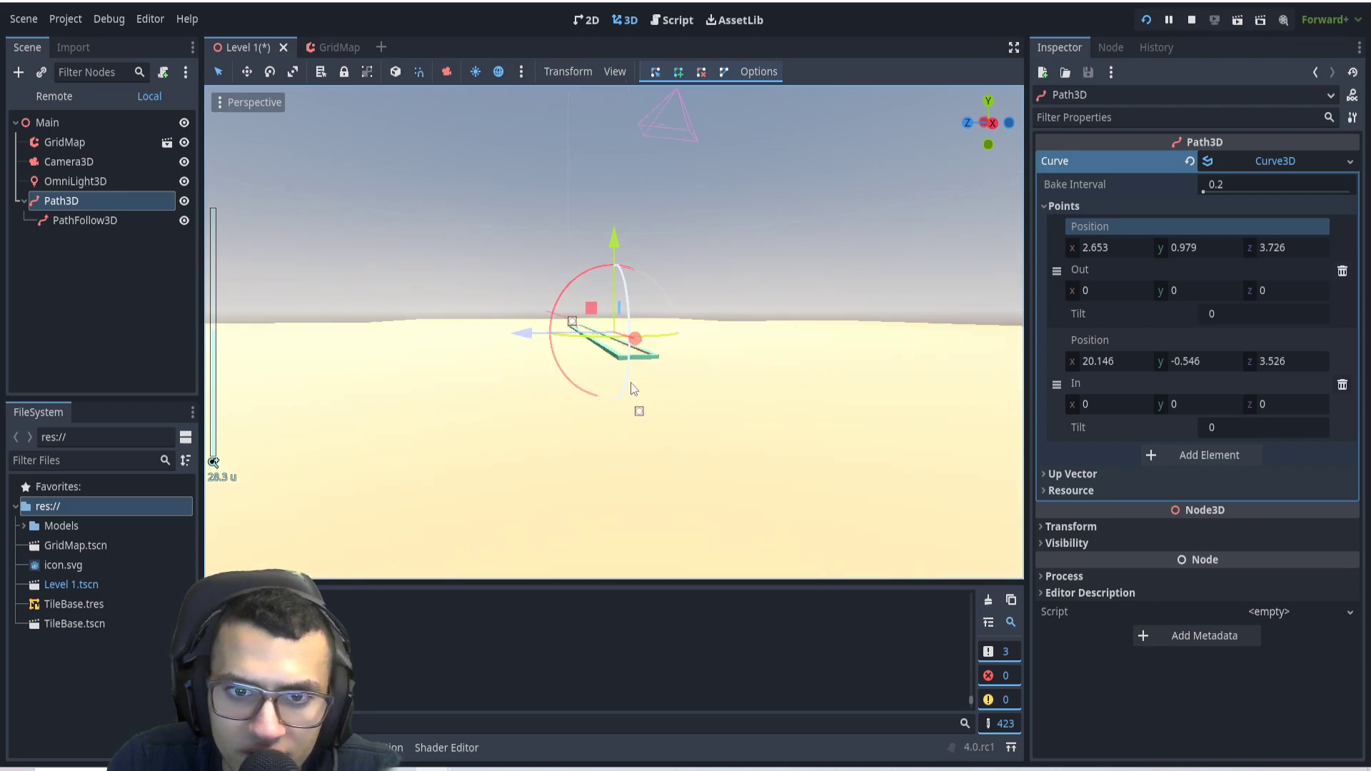
Raise the second curve point's Y position to lift that end of the path, and save the Level 1 scene
scroll(632, 384, "up", 2)
left_click_drag(1204, 361, 1269, 362)
mouse_move(814, 331)
middle_mouse_down()
mouse_move(743, 332)
mouse_move(774, 373)
mouse_move(707, 429)
middle_mouse_up()
scroll(774, 373, "down", 6)
key("ctrl+s")
left_click(84, 220)
left_click(19, 72)
key("Escape")
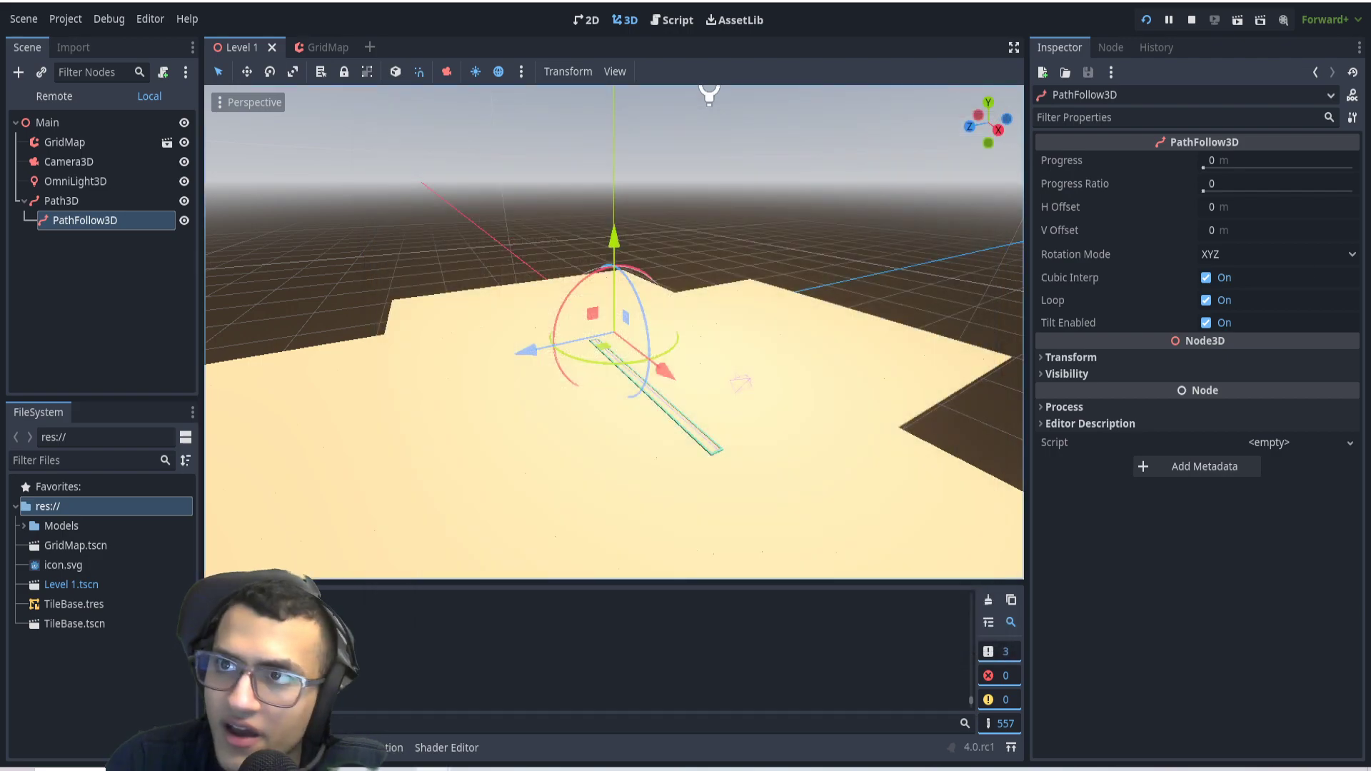
Create a new scene with a CharacterBody3D root node and rename the root UFO
left_click(366, 51)
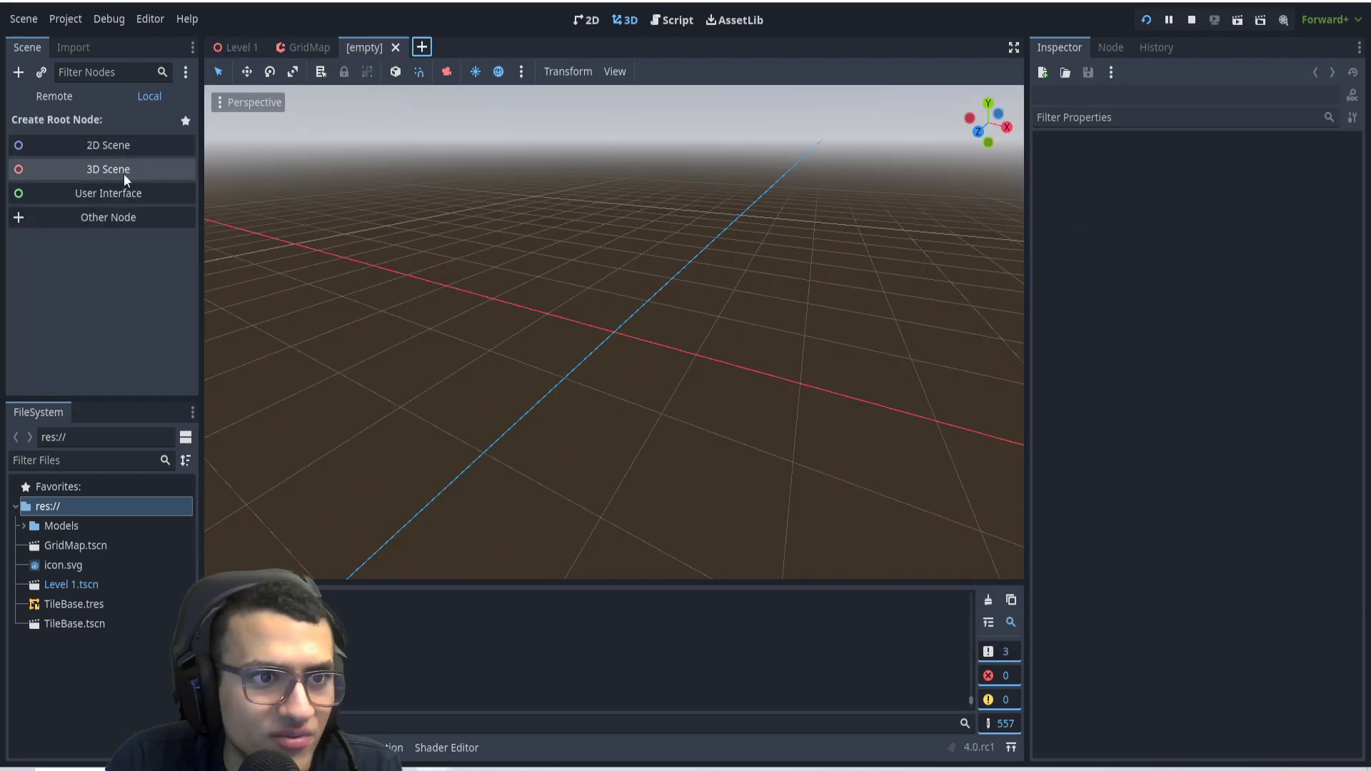
left_click(115, 217)
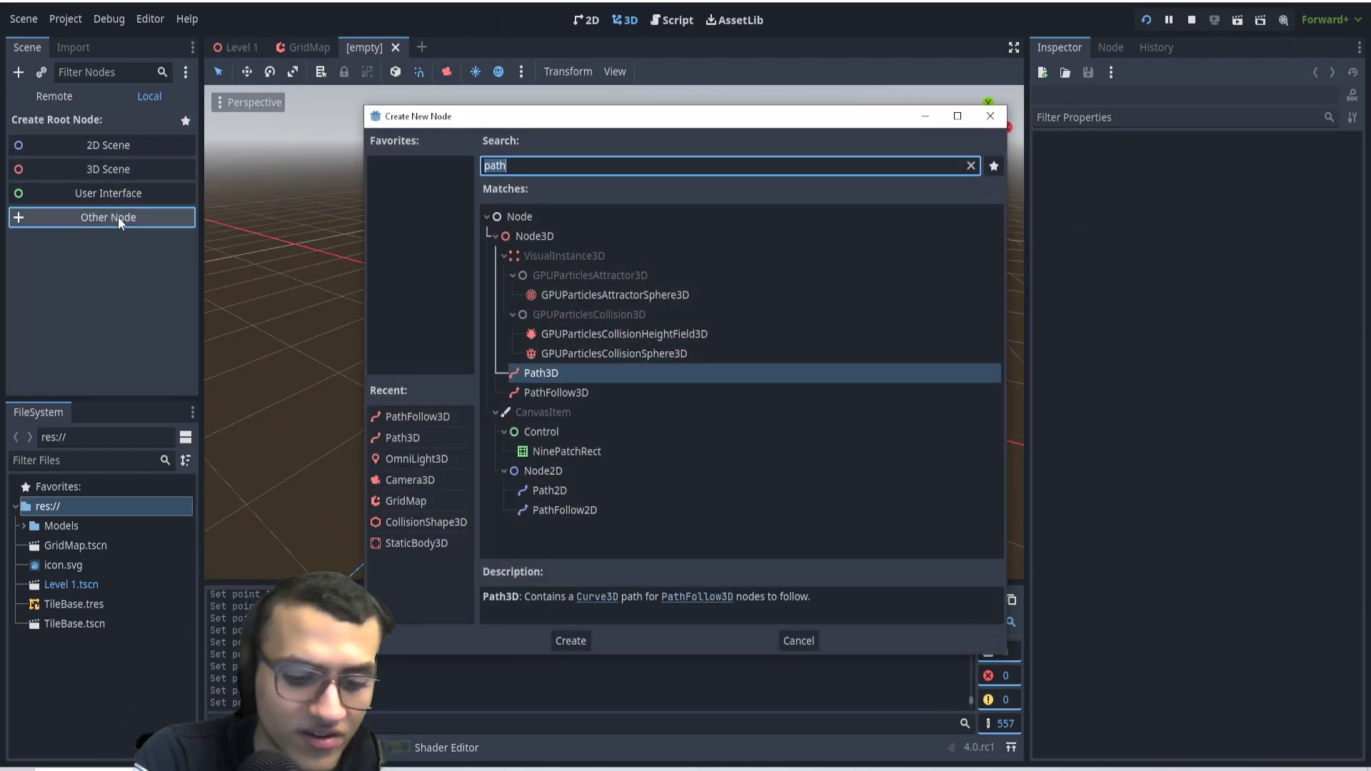
type("chara")
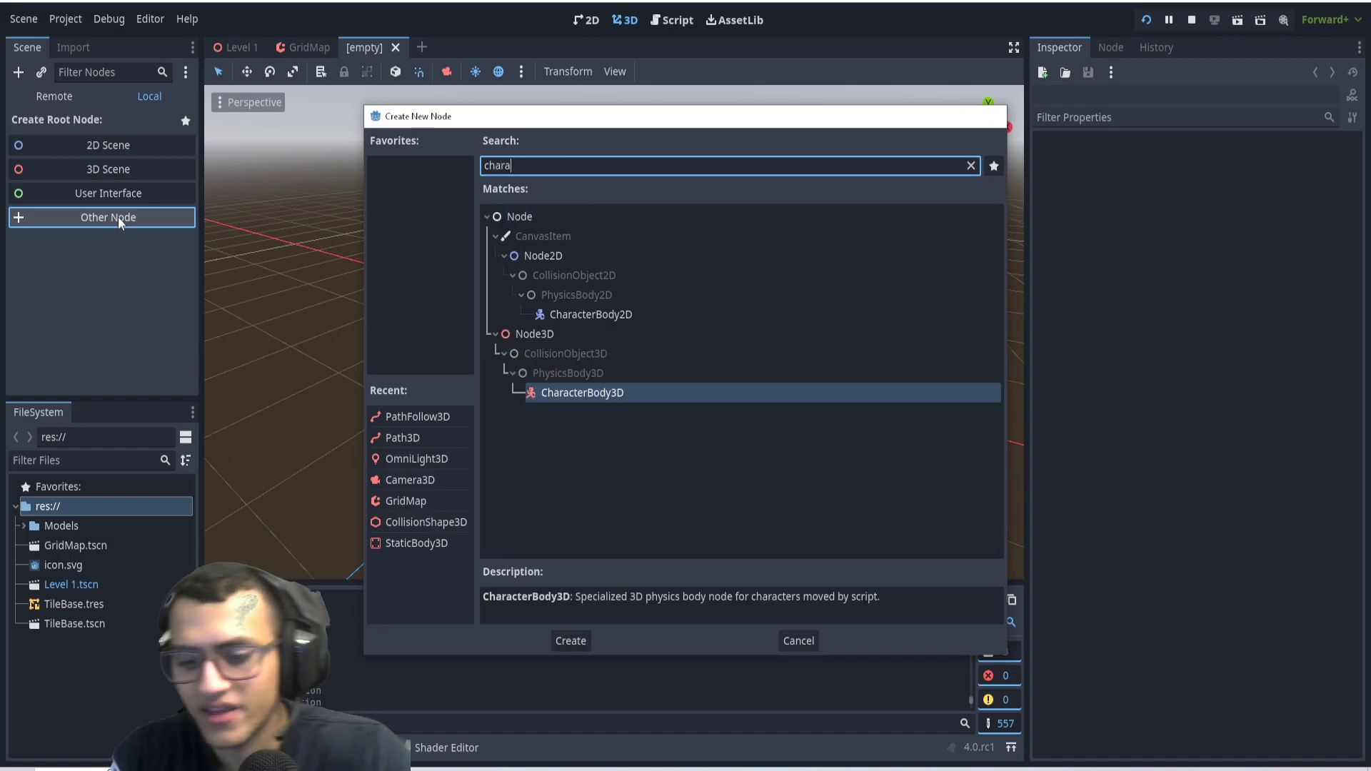
key("Return")
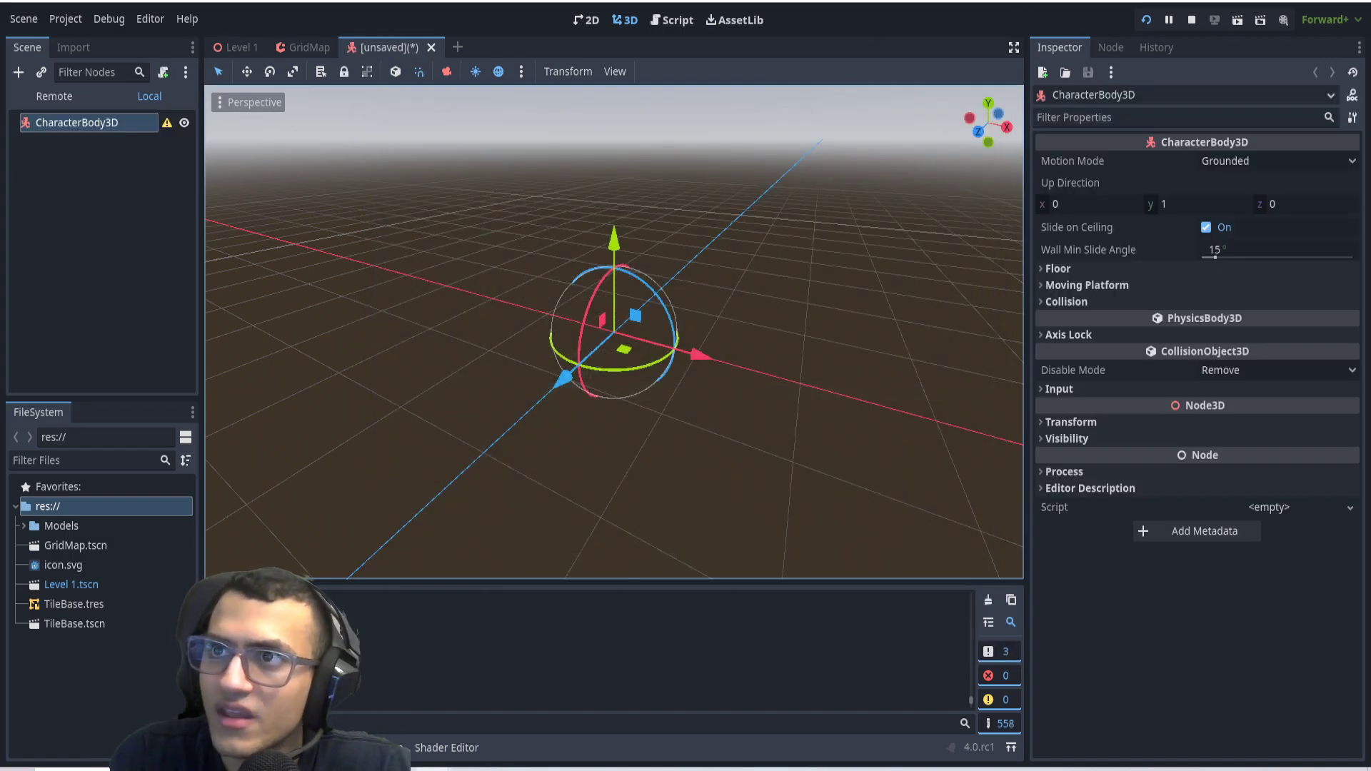
double_click(113, 125)
type("UFO")
key("Return")
Save the scene as ufo.tscn in a new Mobs folder under res:// and expand that folder in the project files
key("ctrl+s")
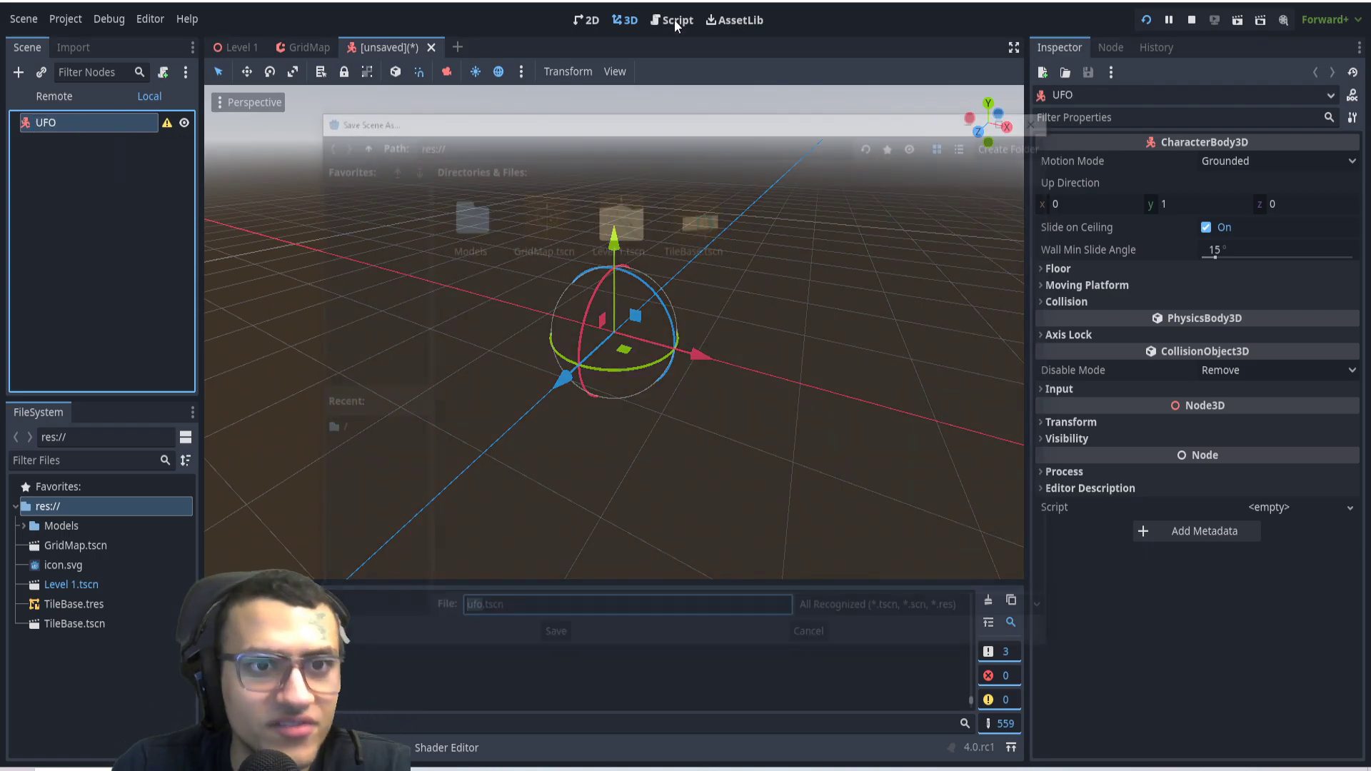
right_click(571, 421)
left_click(623, 431)
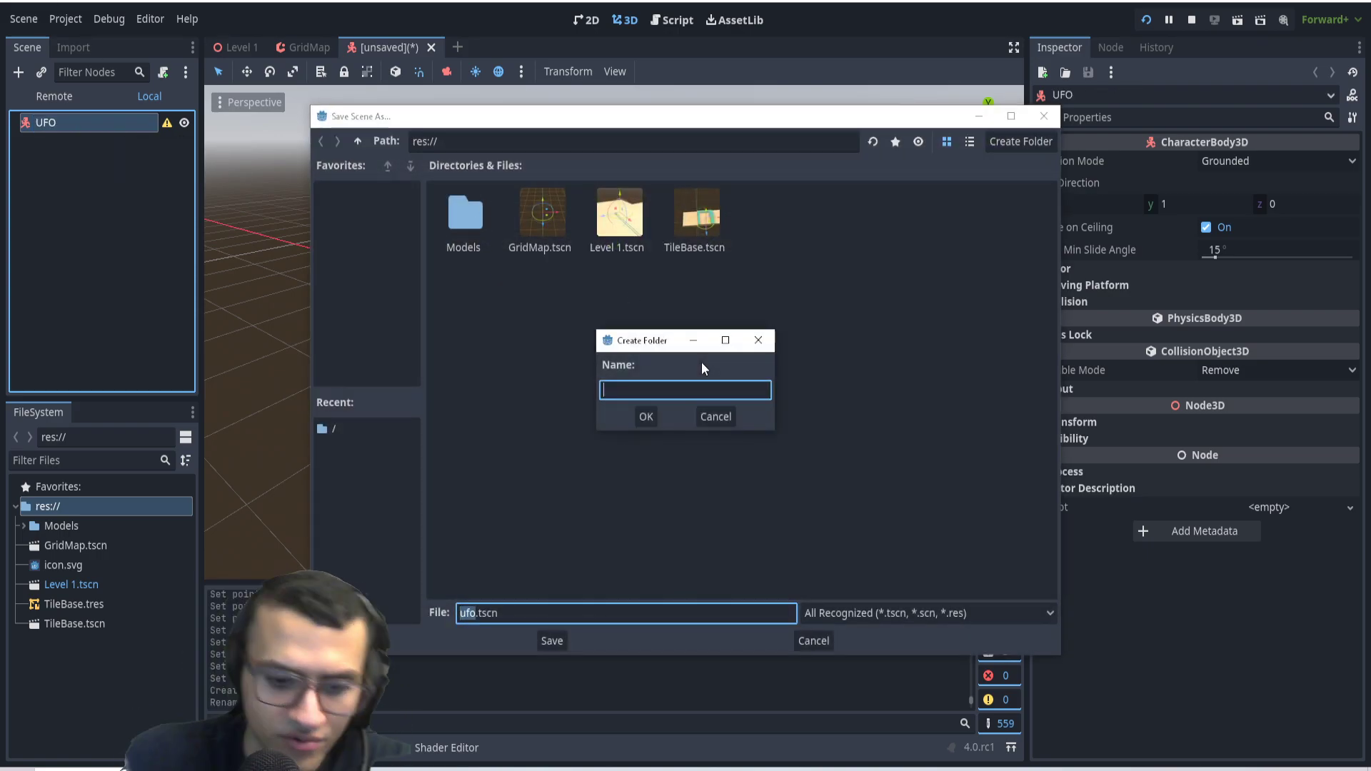
type("Mod")
key("BackSpace")
key("BackSpace")
key("BackSpace")
type("Mobs")
key("Return")
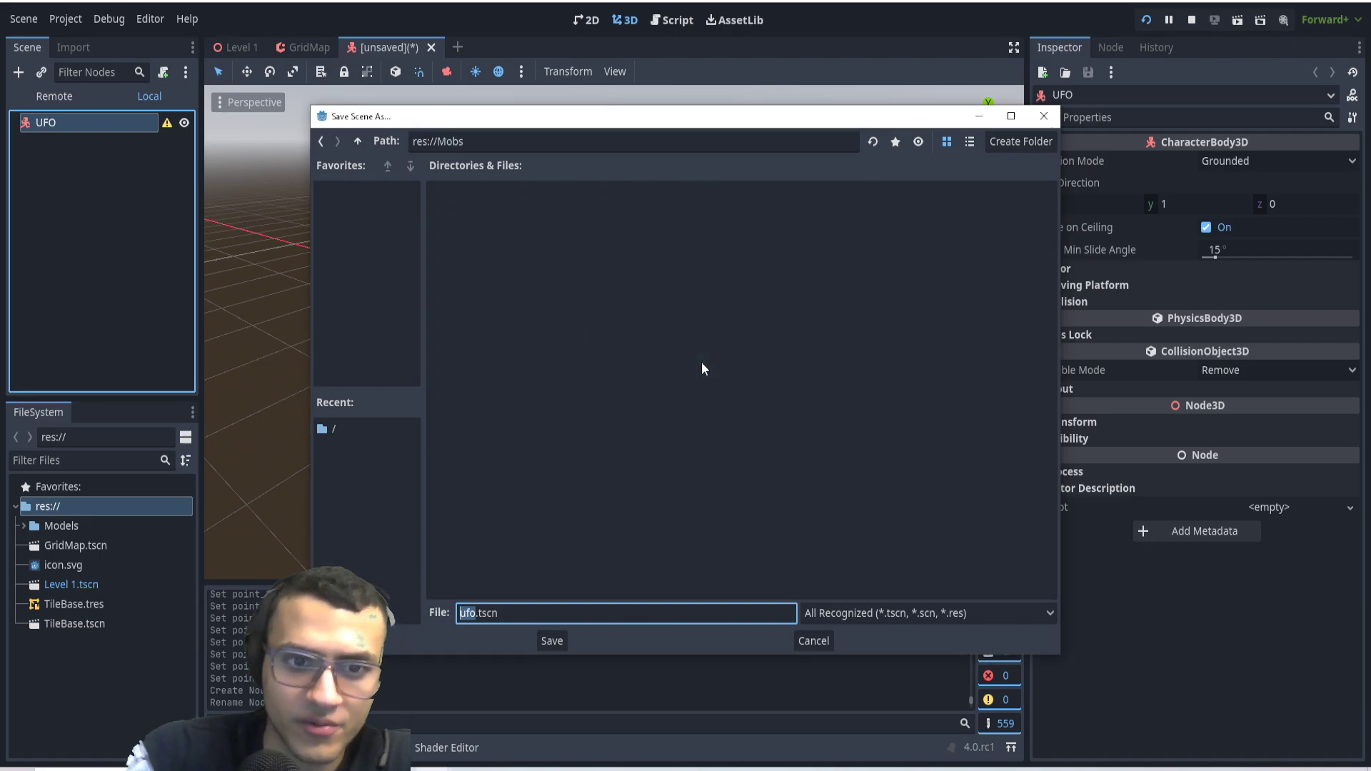
left_click(542, 643)
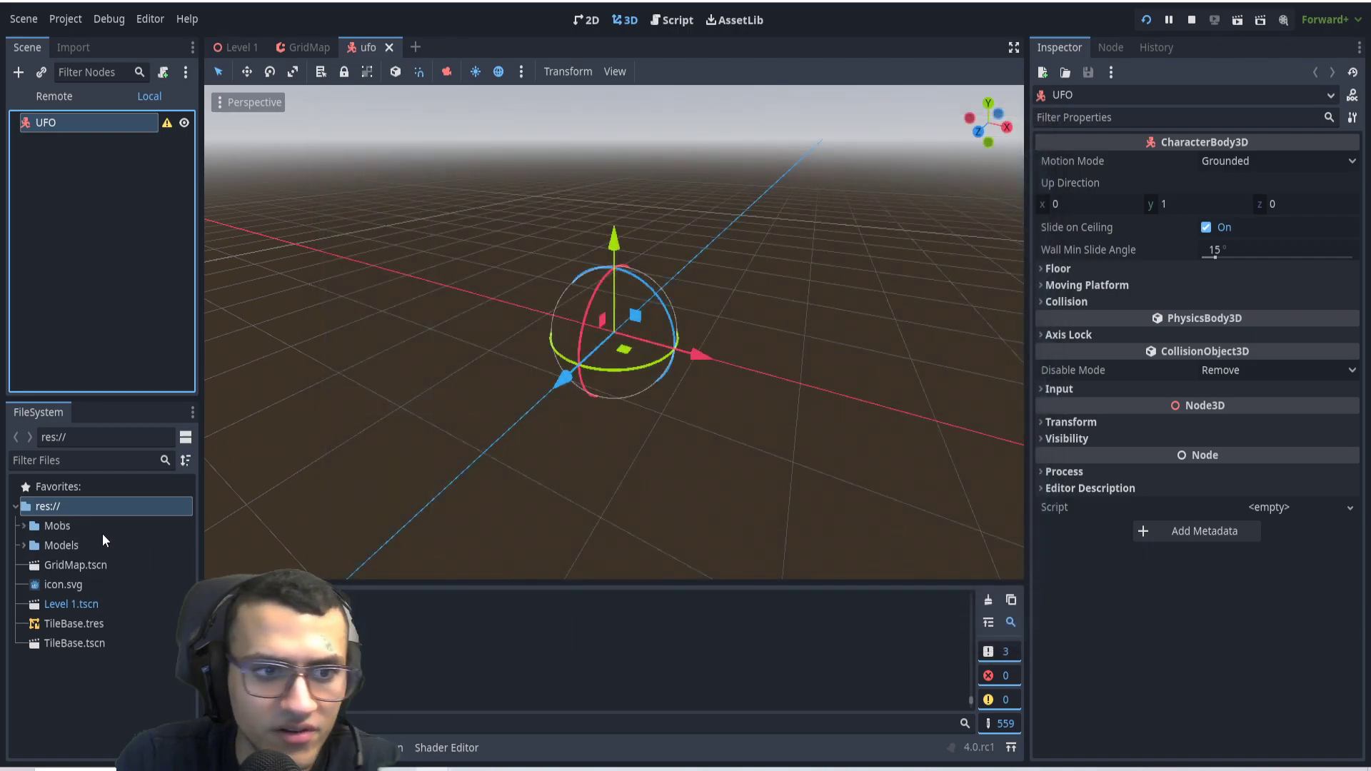
left_click(25, 526)
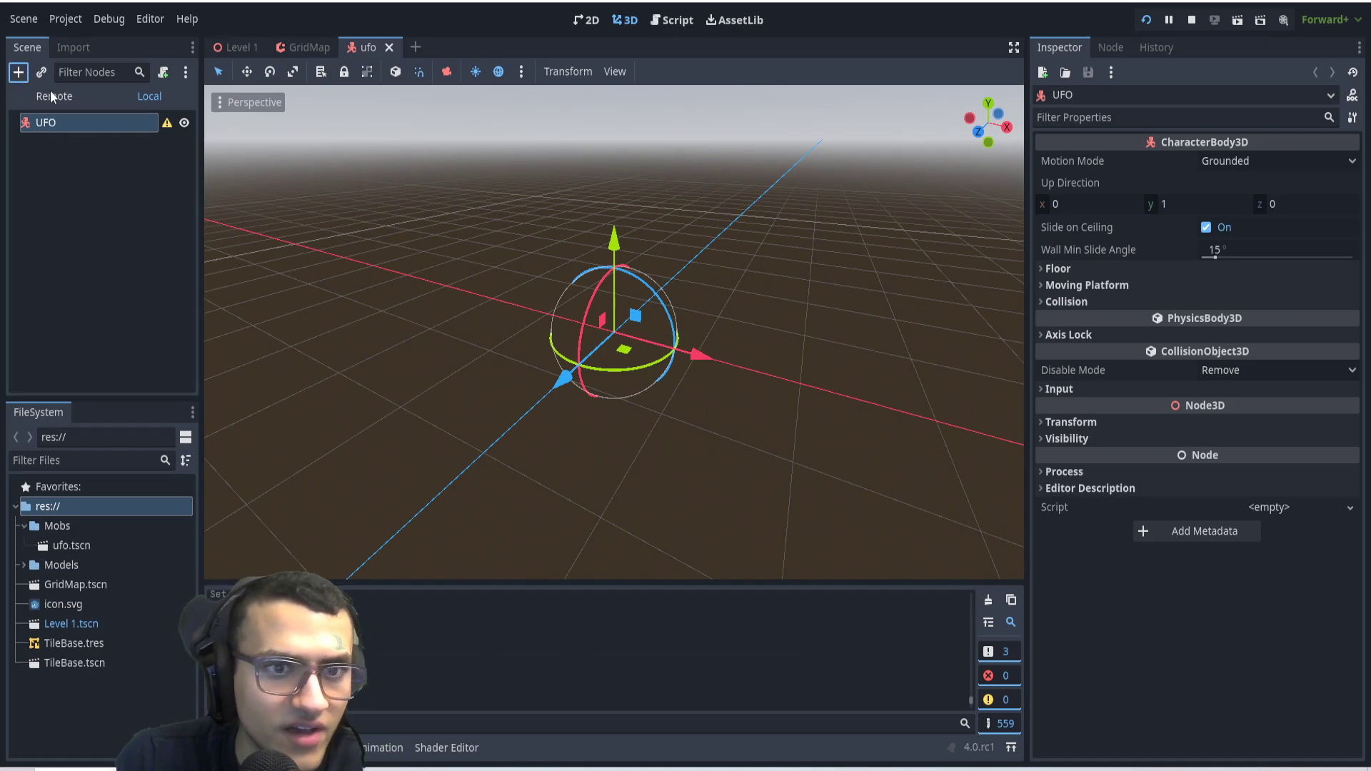
Add a CollisionShape3D node as a child of UFO
left_click(19, 72)
type("coll")
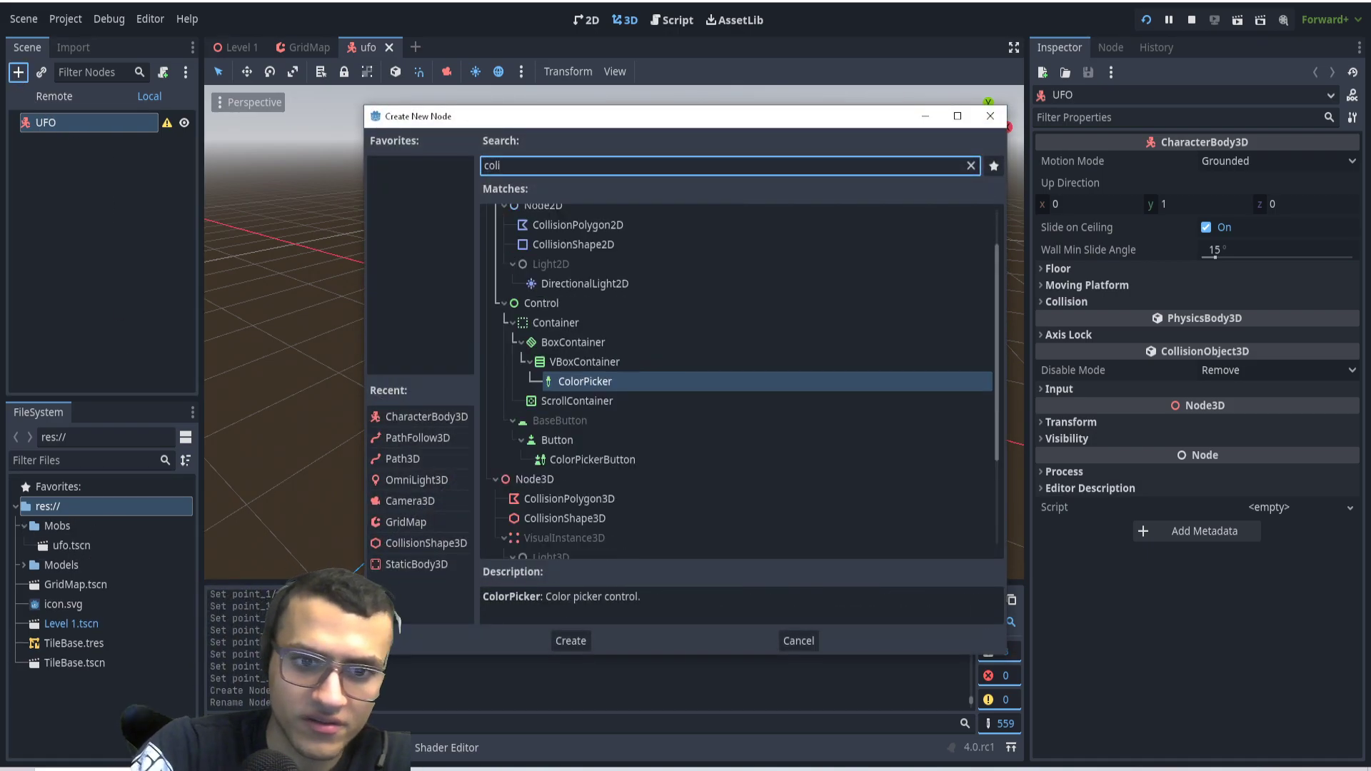
key("Down")
key("Down")
key("Down")
key("Down")
key("Down")
key("Down")
type("\\")
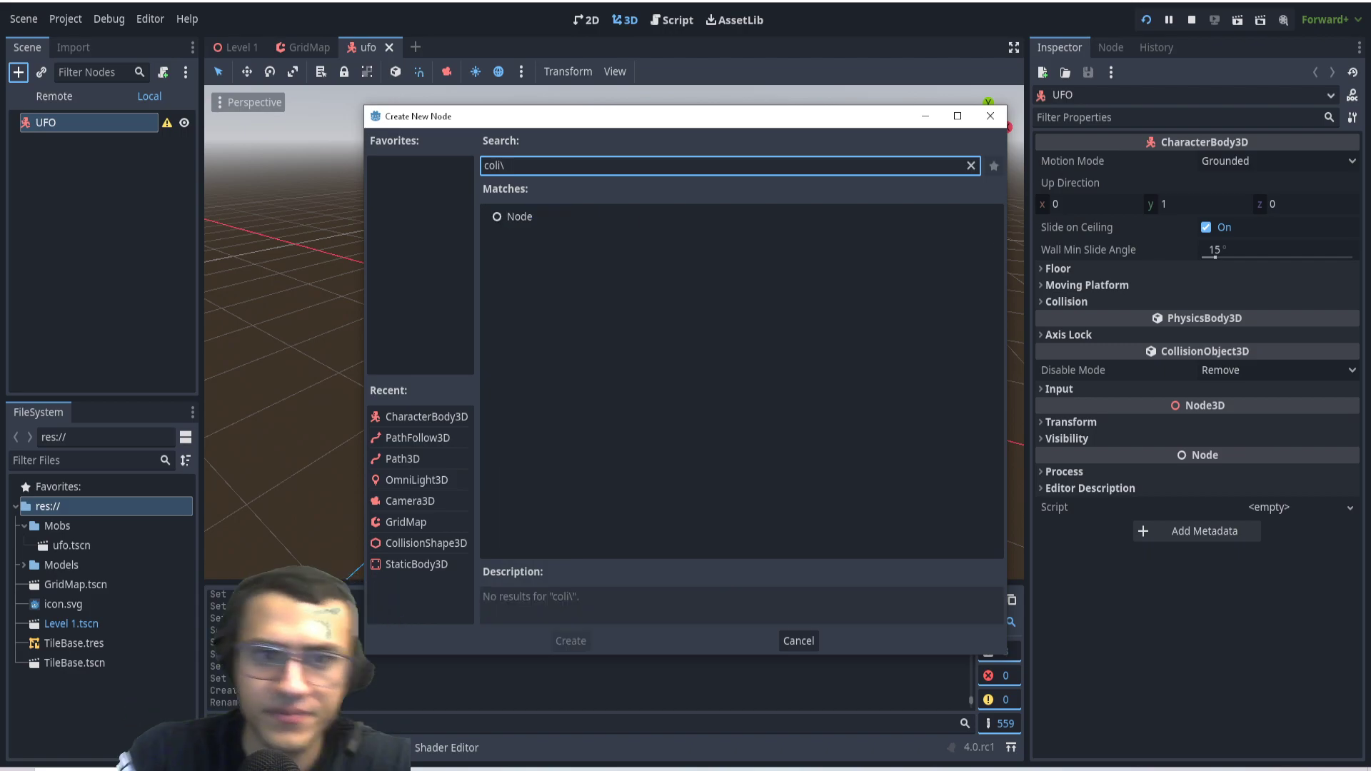
key("BackSpace")
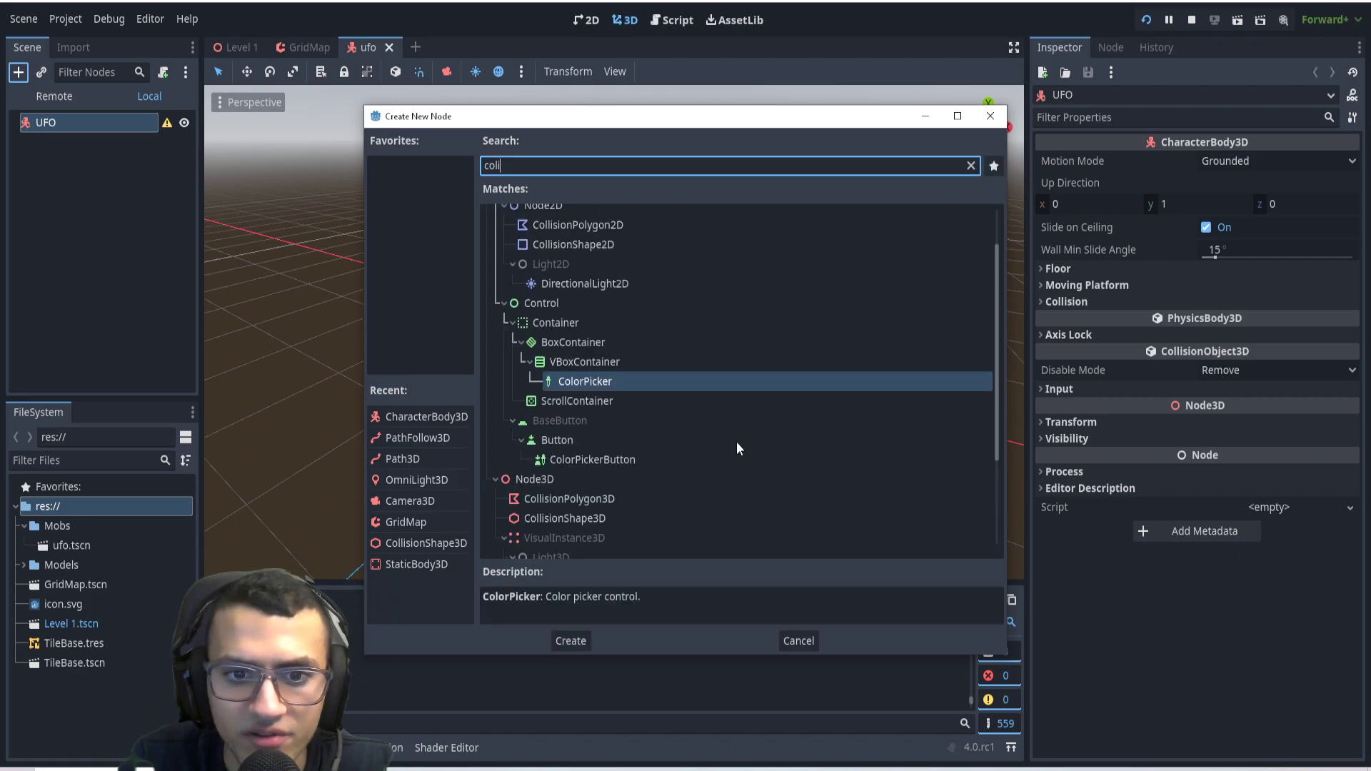
left_click(593, 517)
left_click(586, 638)
Add a MeshInstance3D node to UFO and place it above the CollisionShape3D in the tree
left_click(36, 123)
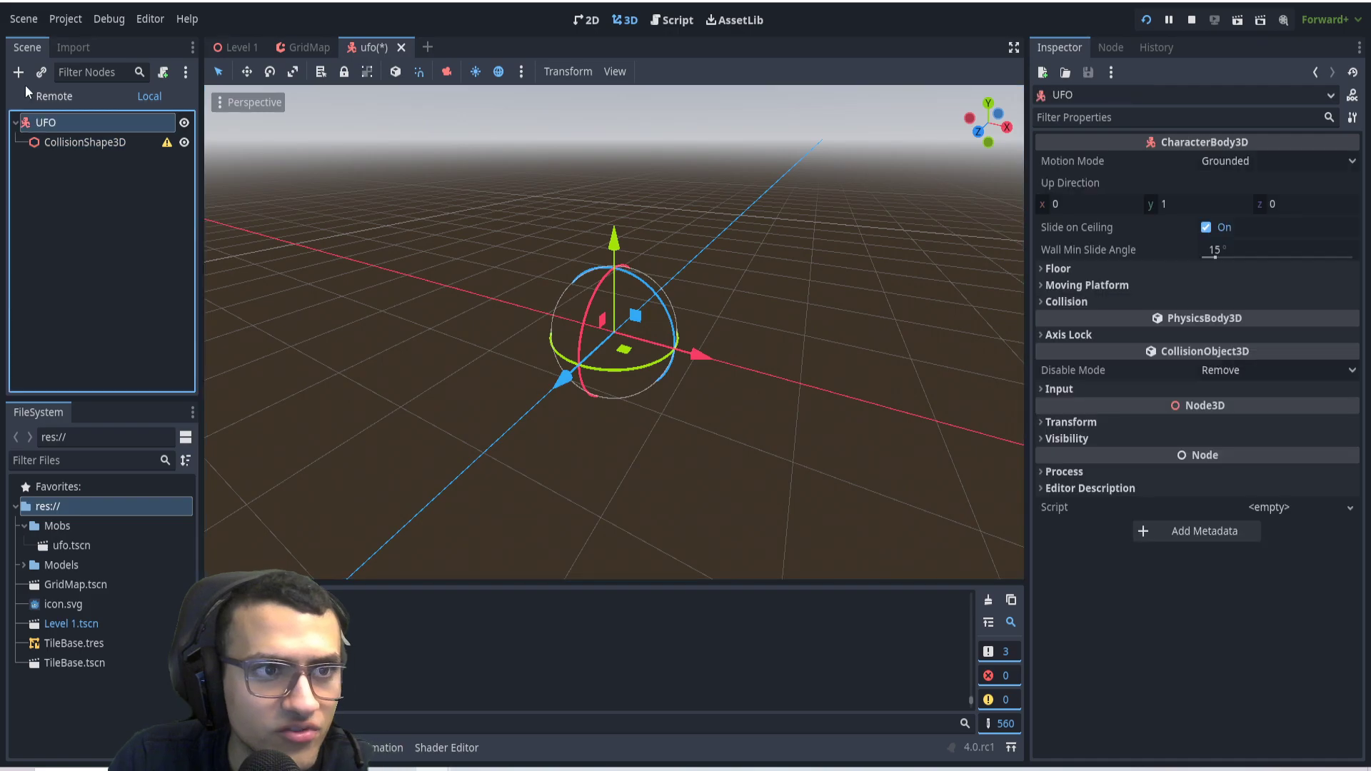
left_click(24, 75)
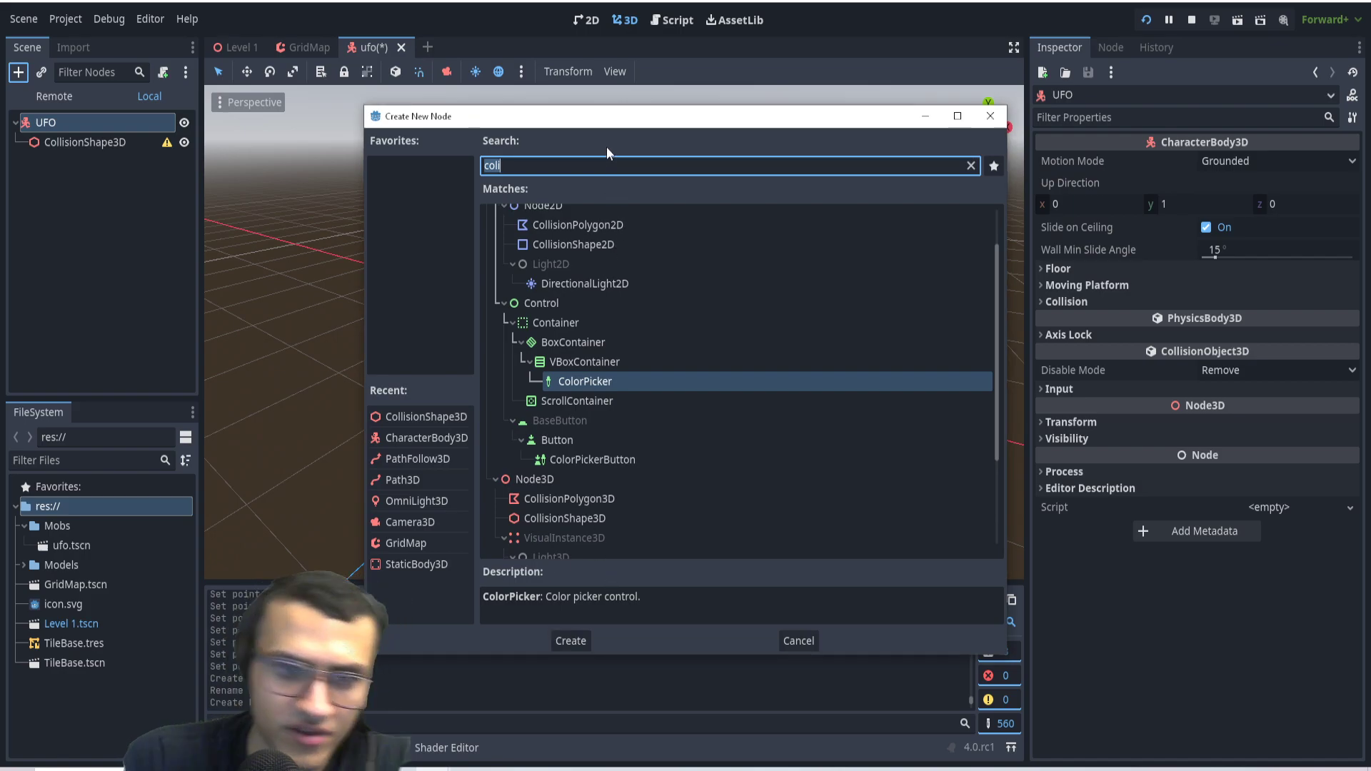
type("mesh")
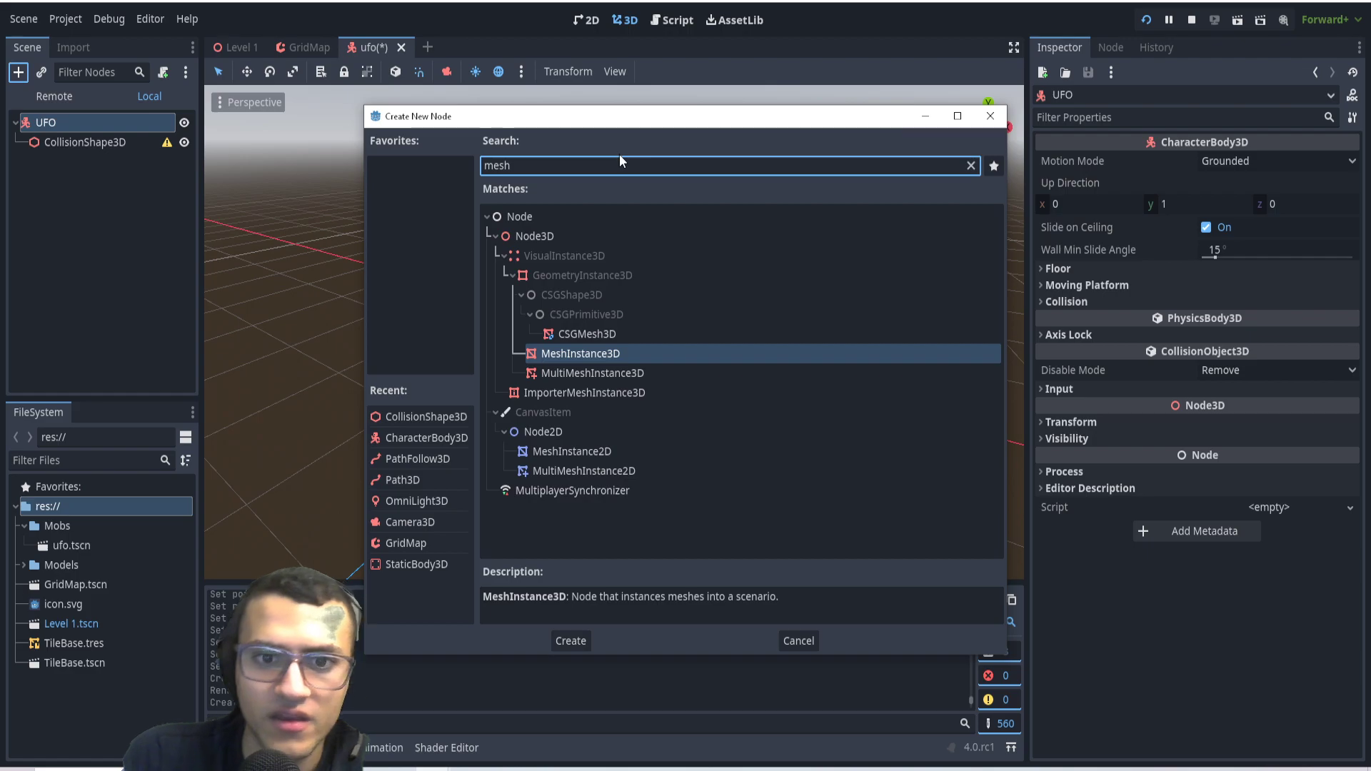
left_click(572, 643)
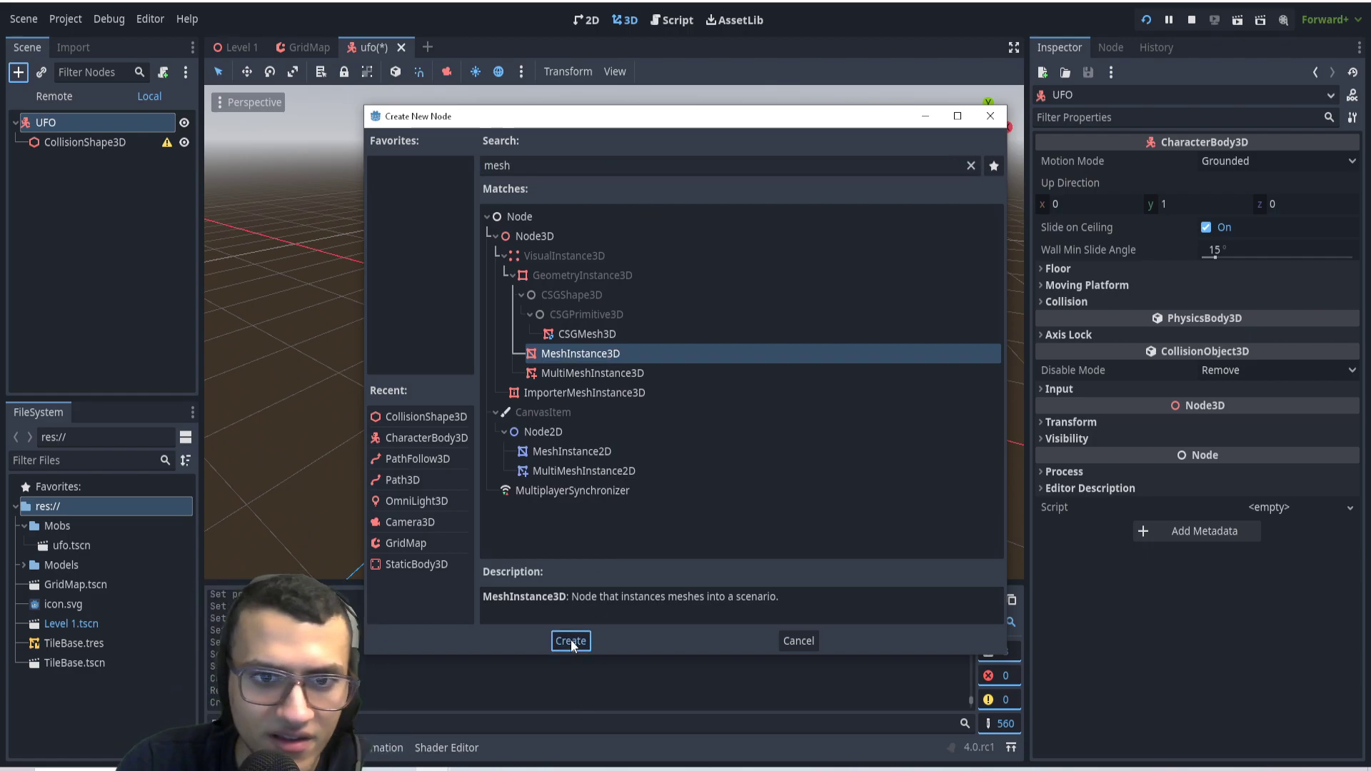
left_click_drag(78, 160, 75, 141)
Filter the project files for ufo and place enemy_ufoYellow.obj from the OBJ format folder in the scene under UFO
left_click(39, 463)
type("ufo")
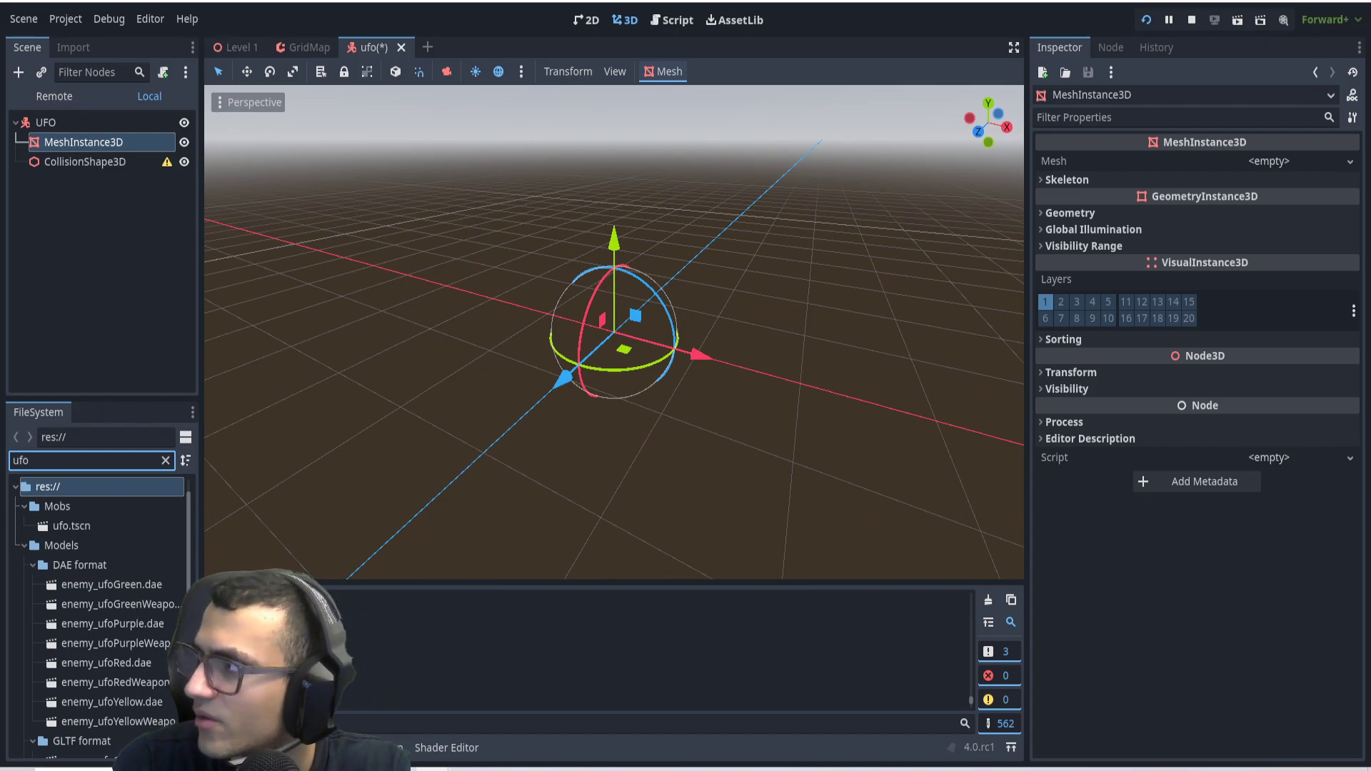
scroll(113, 619, "down", 3)
scroll(113, 620, "down", 6)
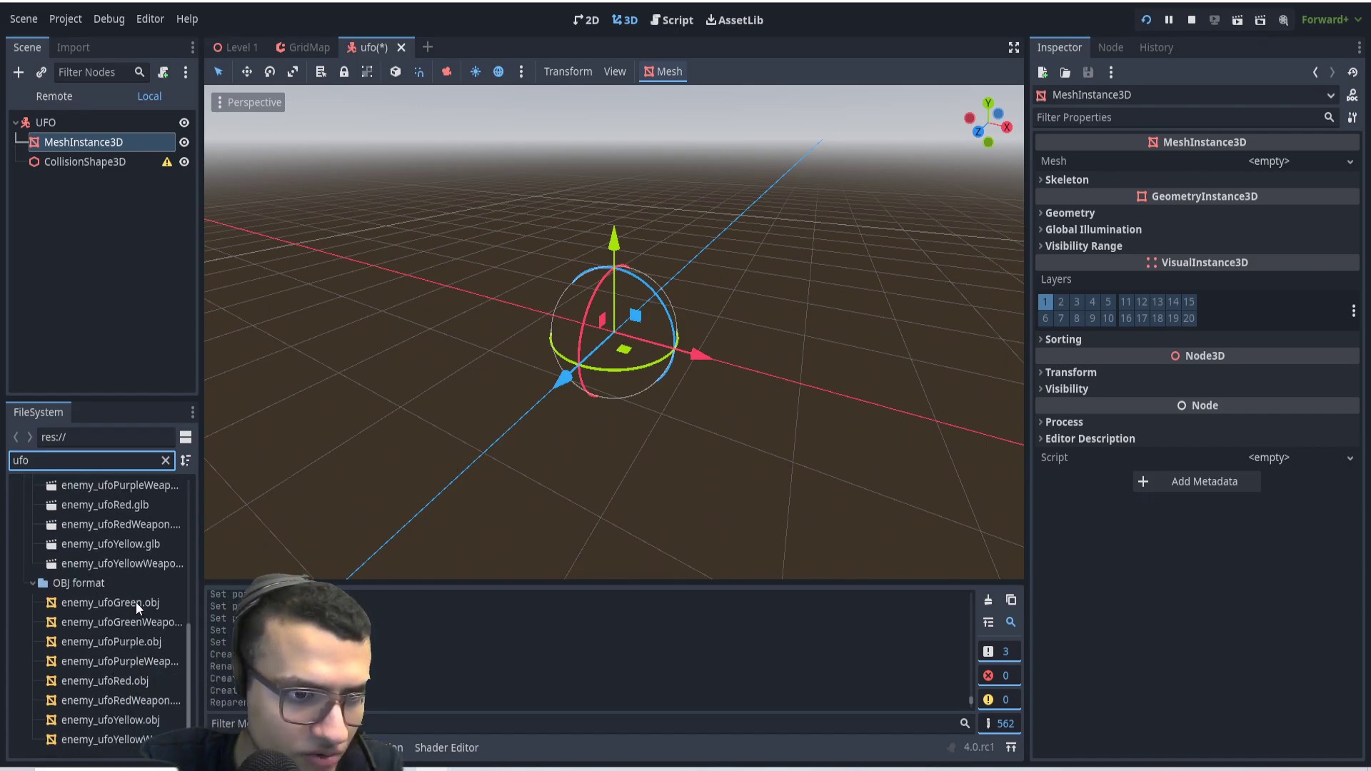
left_click_drag(106, 683, 615, 345)
middle_click_drag(647, 450, 652, 428)
scroll(636, 378, "up", 8)
middle_click_drag(633, 370, 550, 307)
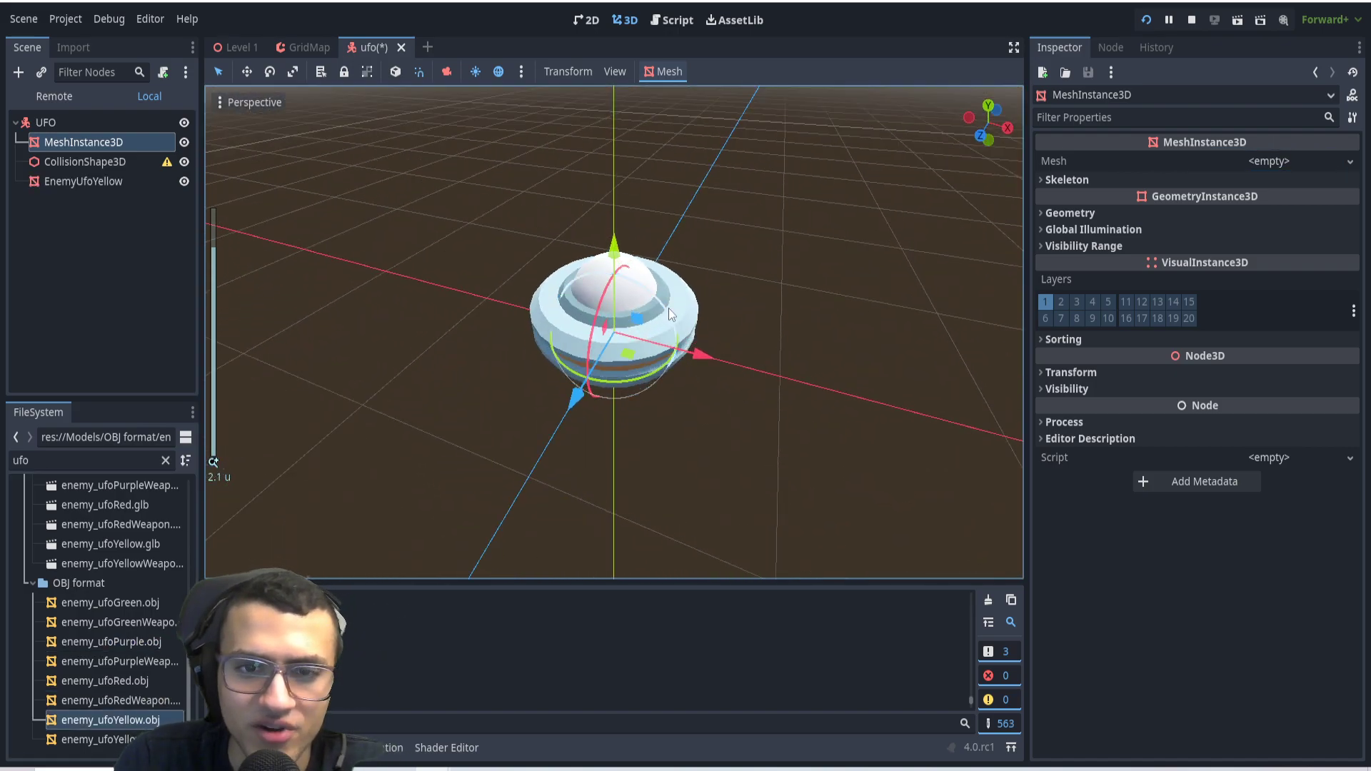
Delete the empty MeshInstance3D node from the UFO scene, keeping the EnemyUfoYellow mesh
left_click(122, 182)
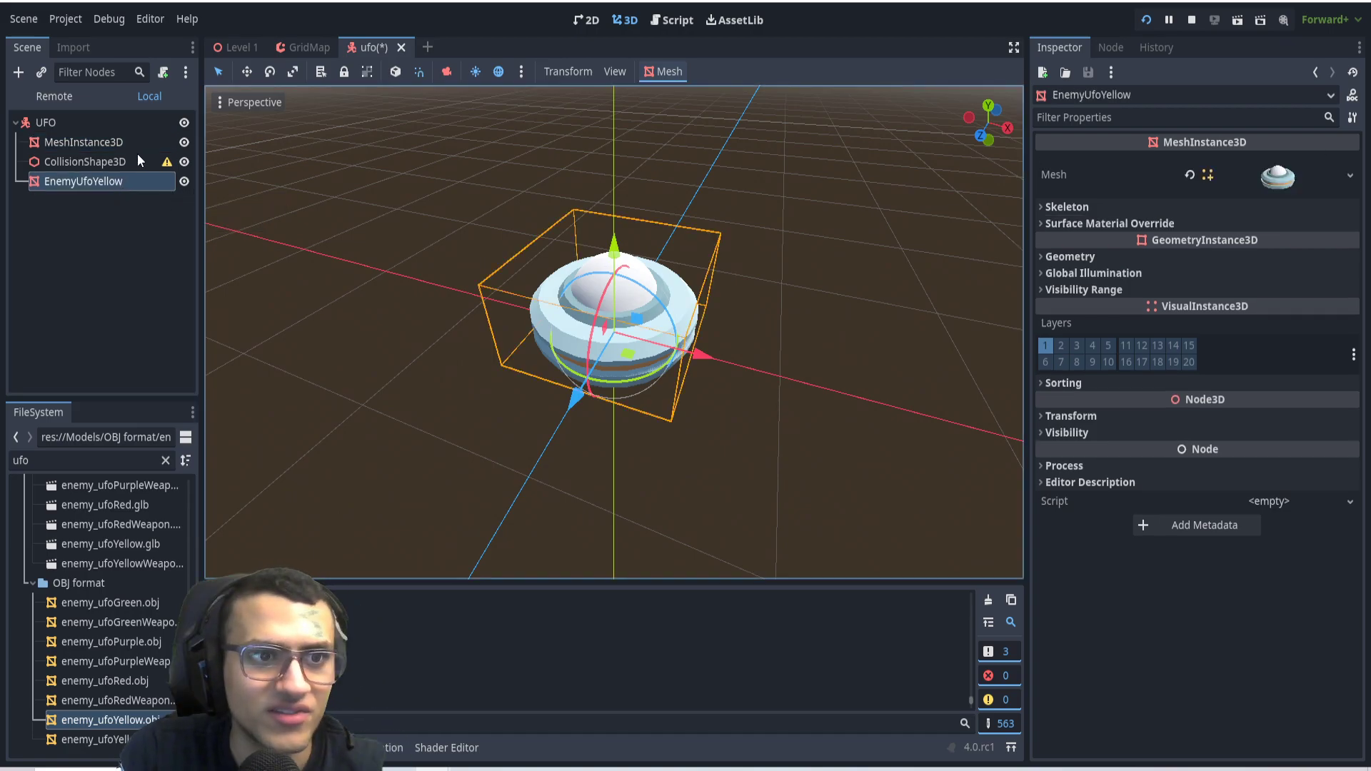
left_click(93, 139)
key("Delete")
key("Return")
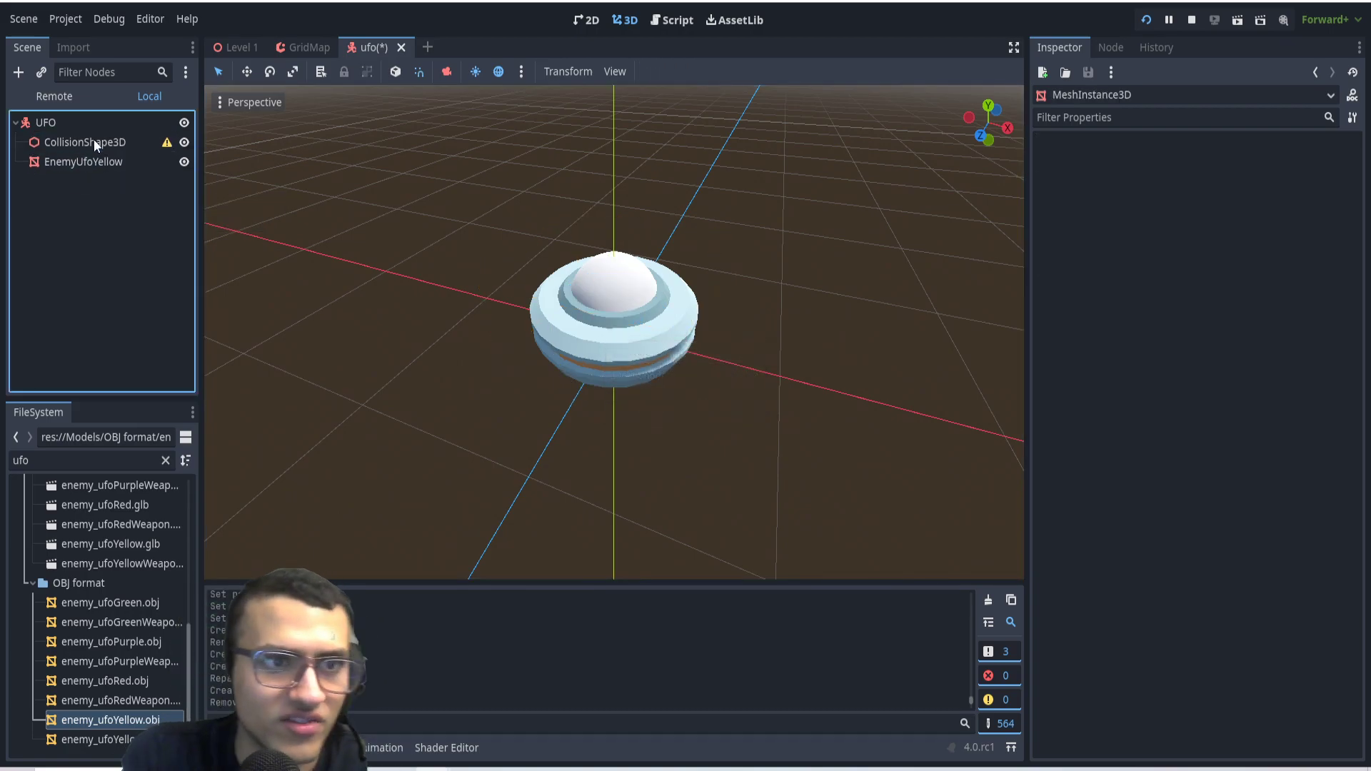
Assign a new CylinderShape3D as the shape of the UFO's CollisionShape3D node
left_click(92, 140)
left_click(113, 164)
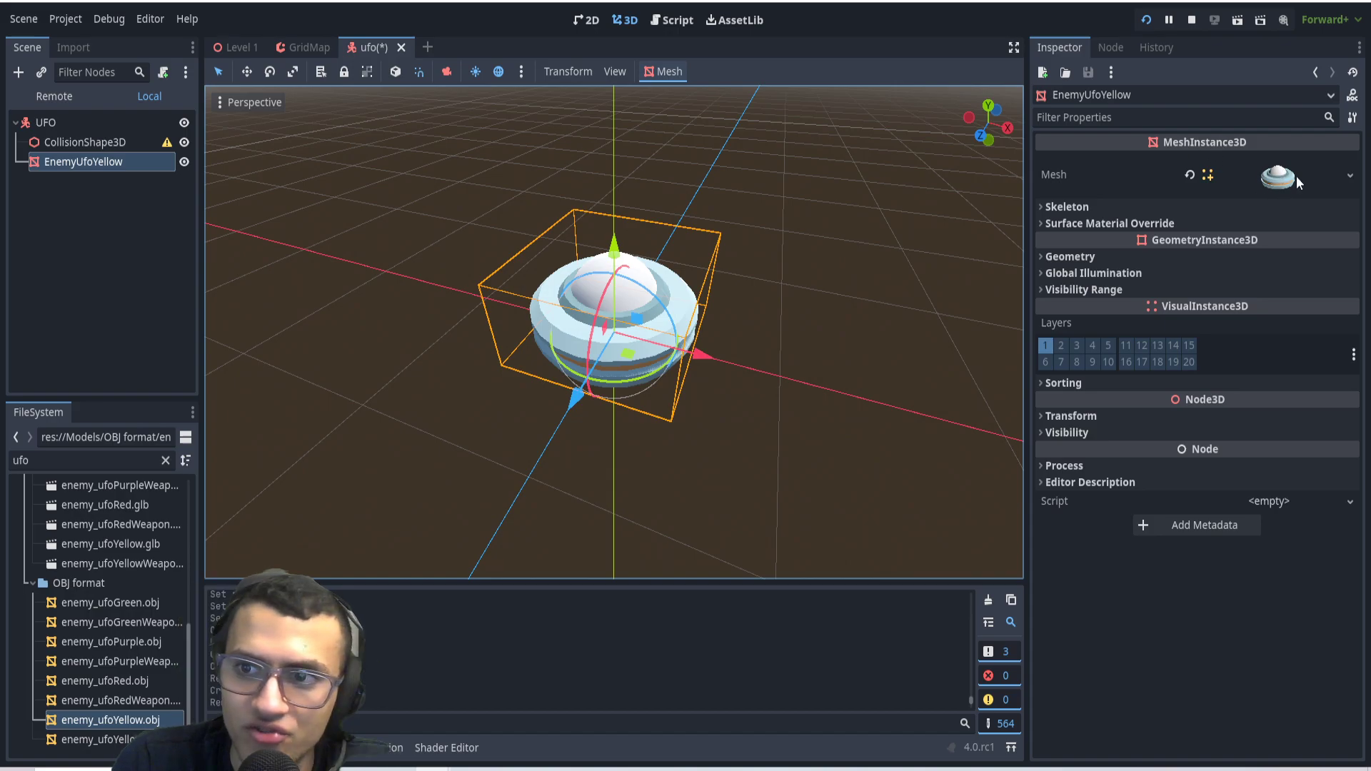
left_click(108, 141)
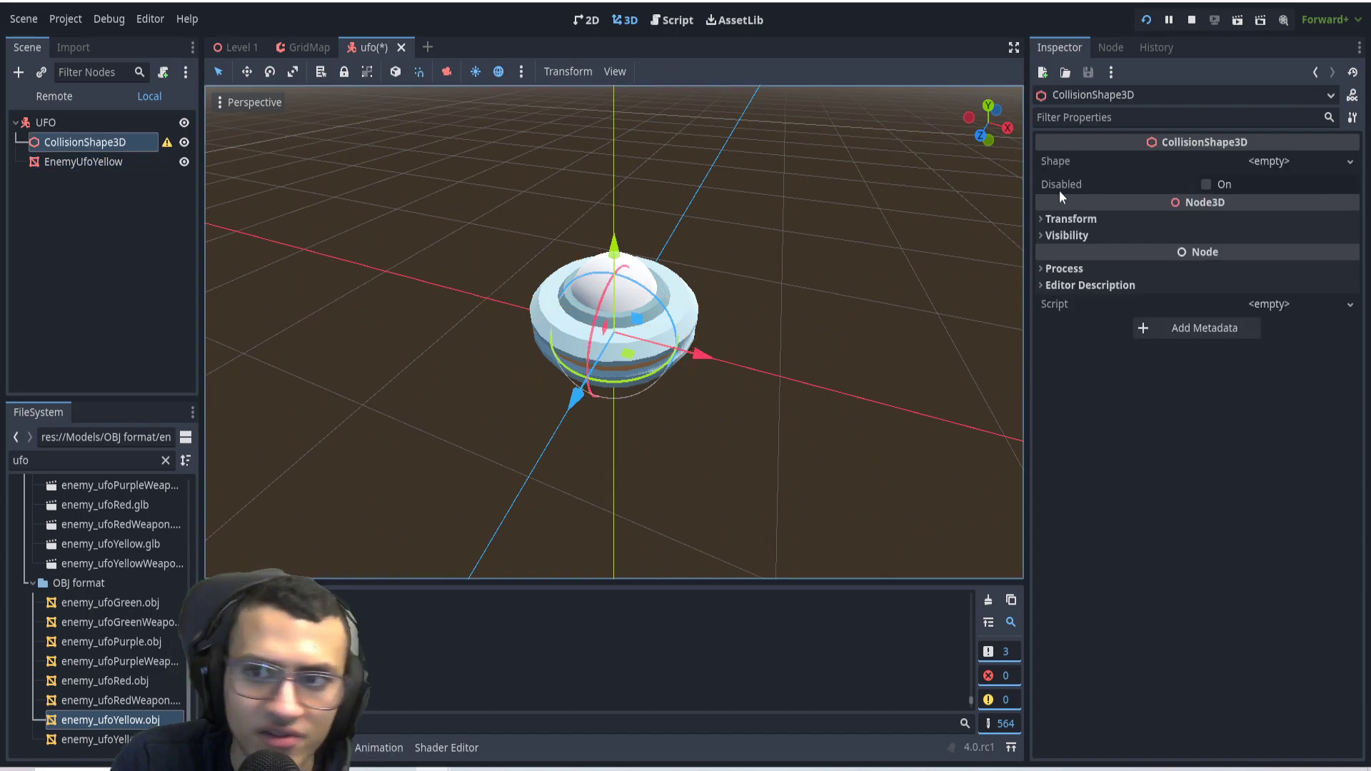
left_click(1282, 161)
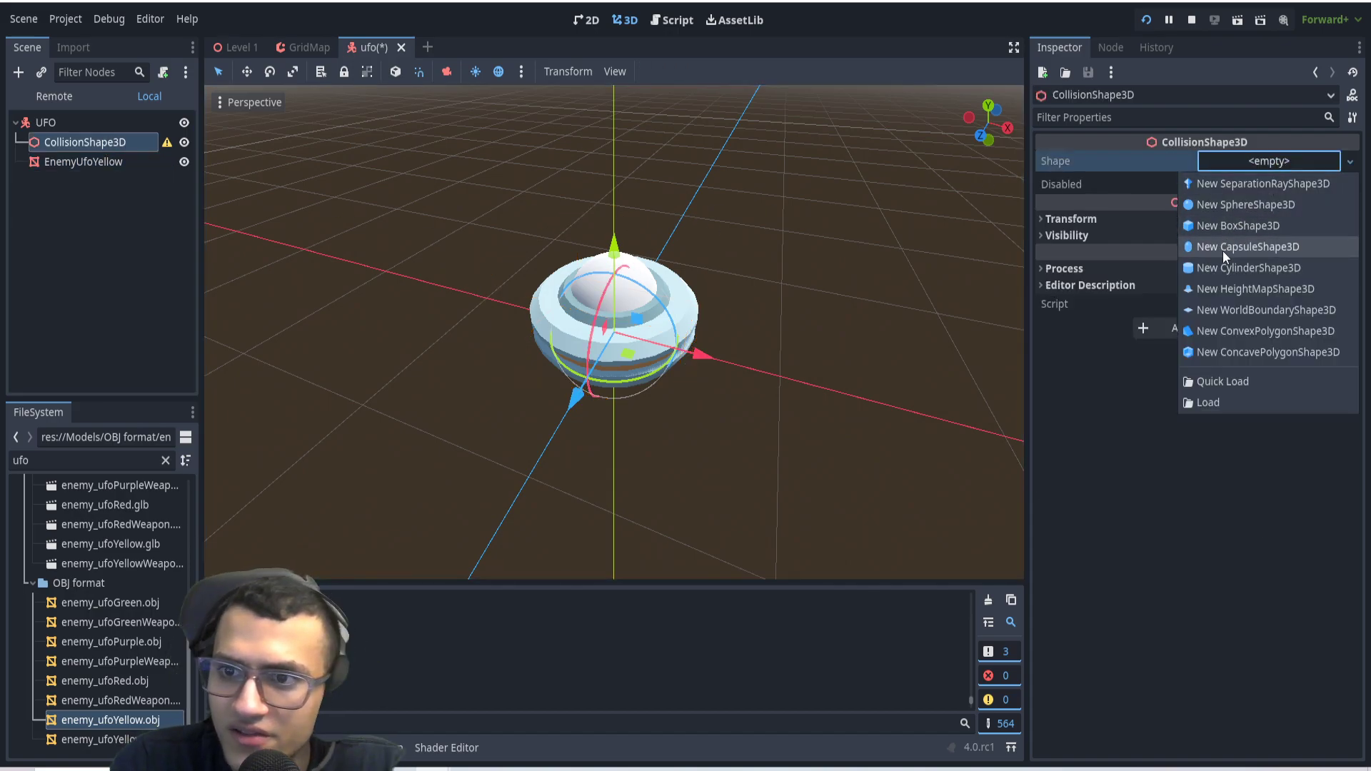
left_click(1220, 268)
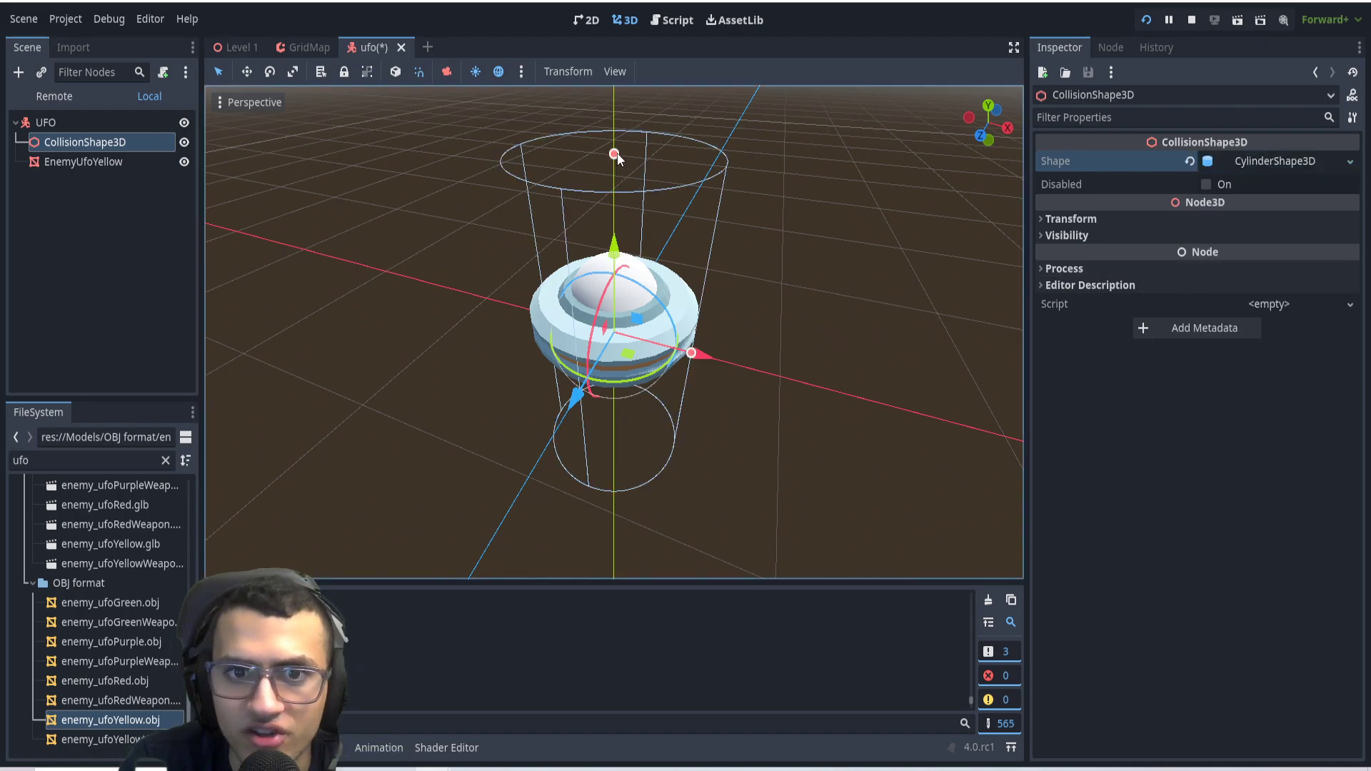
Reduce the collision cylinder's height to about 0.25 and shift it vertically so it encloses the UFO body
left_click_drag(627, 232, 620, 277)
key("ctrl+z")
left_click_drag(614, 153, 614, 300)
left_click_drag(620, 236, 614, 285)
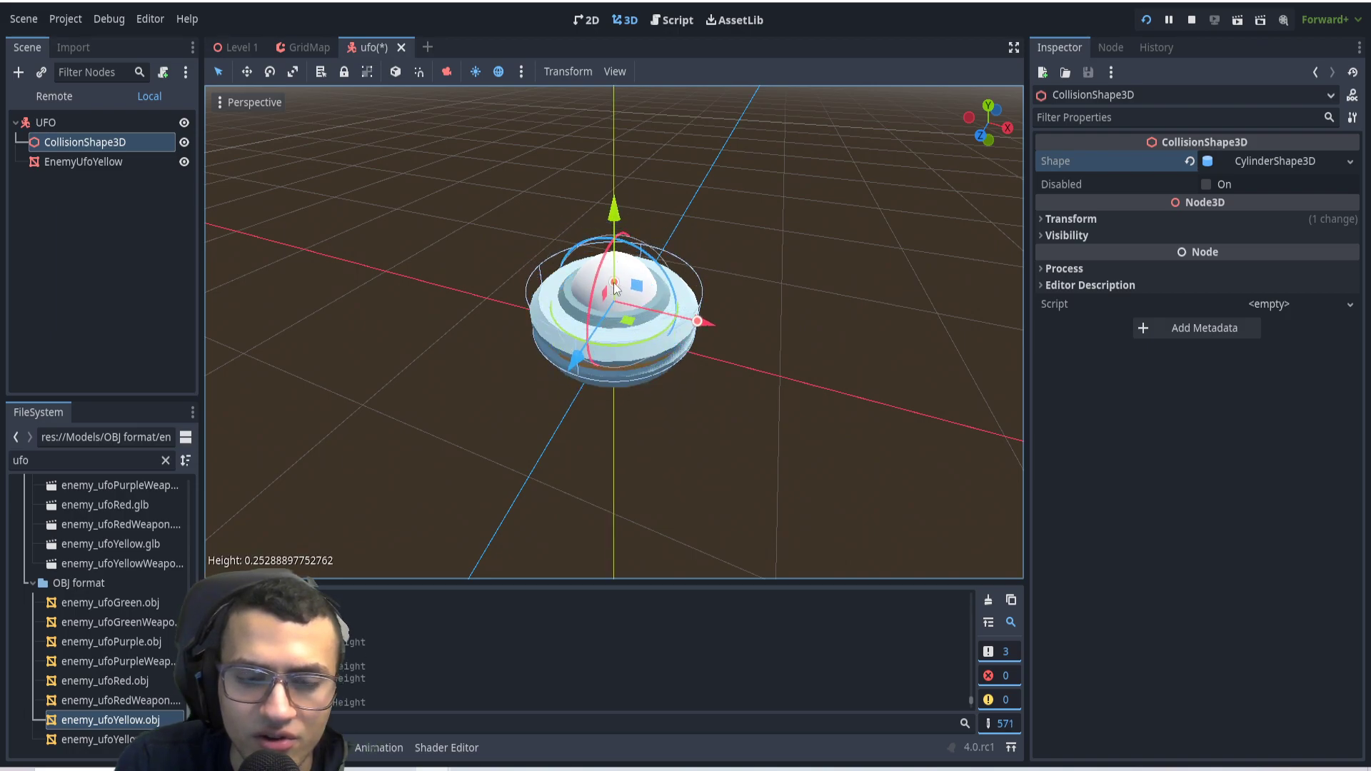
left_click_drag(614, 235, 616, 247)
Examine from several angles how the collision cylinder fits around the EnemyUfoYellow mesh
middle_click_drag(627, 277, 658, 184)
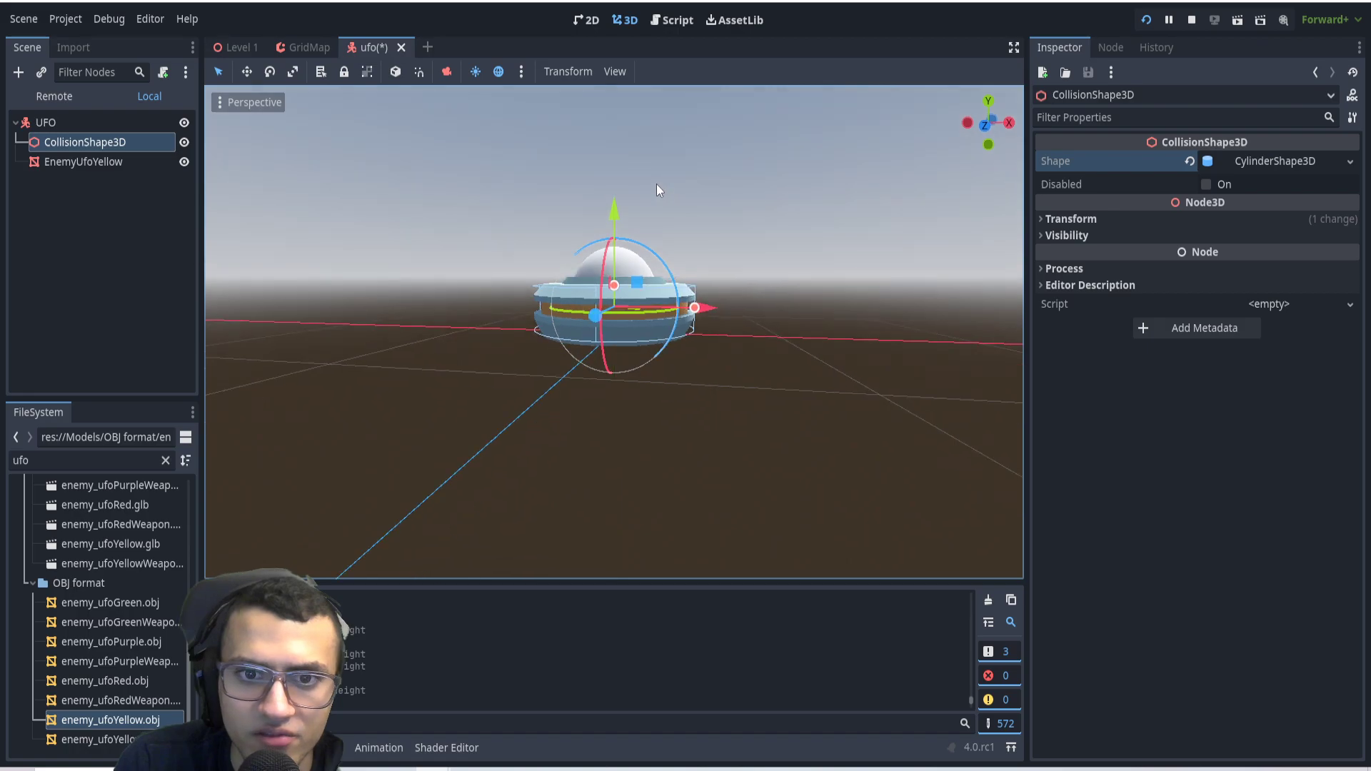
middle_click_drag(642, 294, 626, 331)
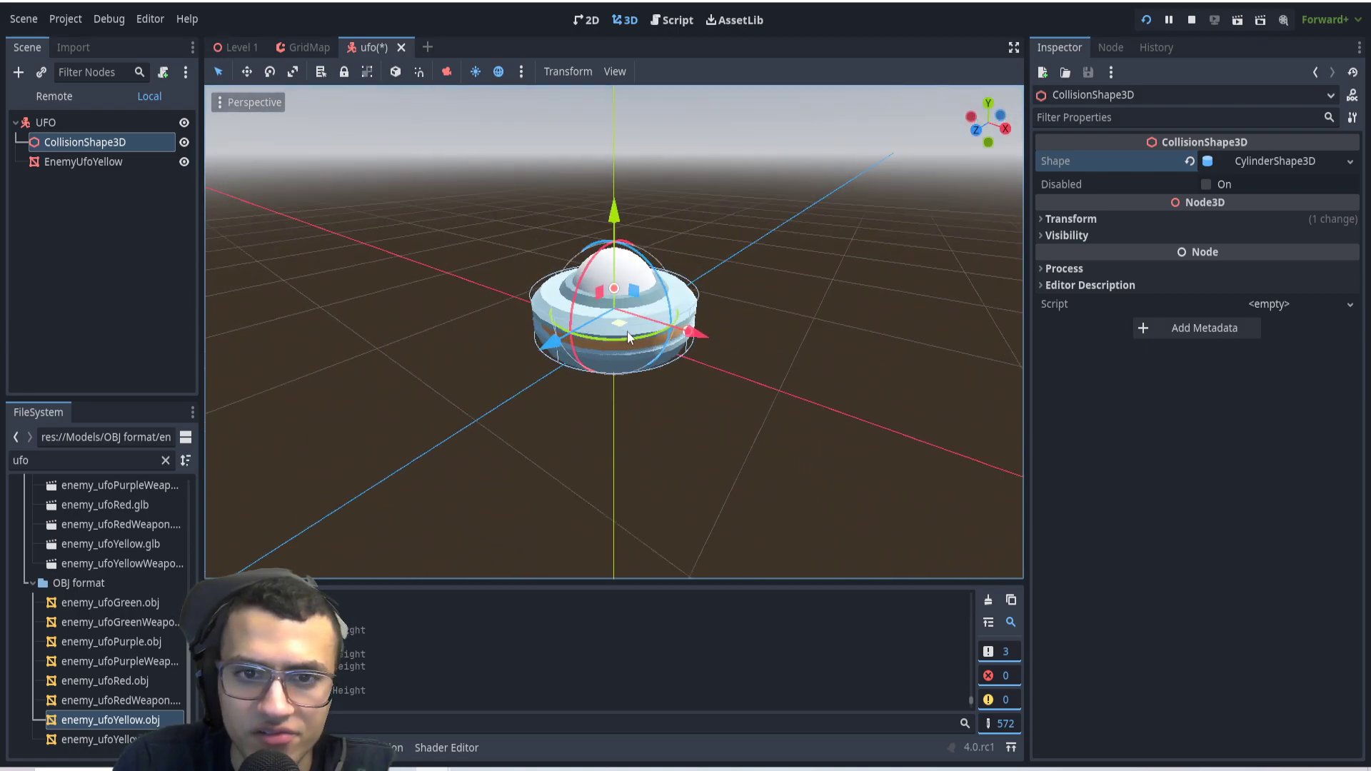
scroll(641, 250, "up", 4)
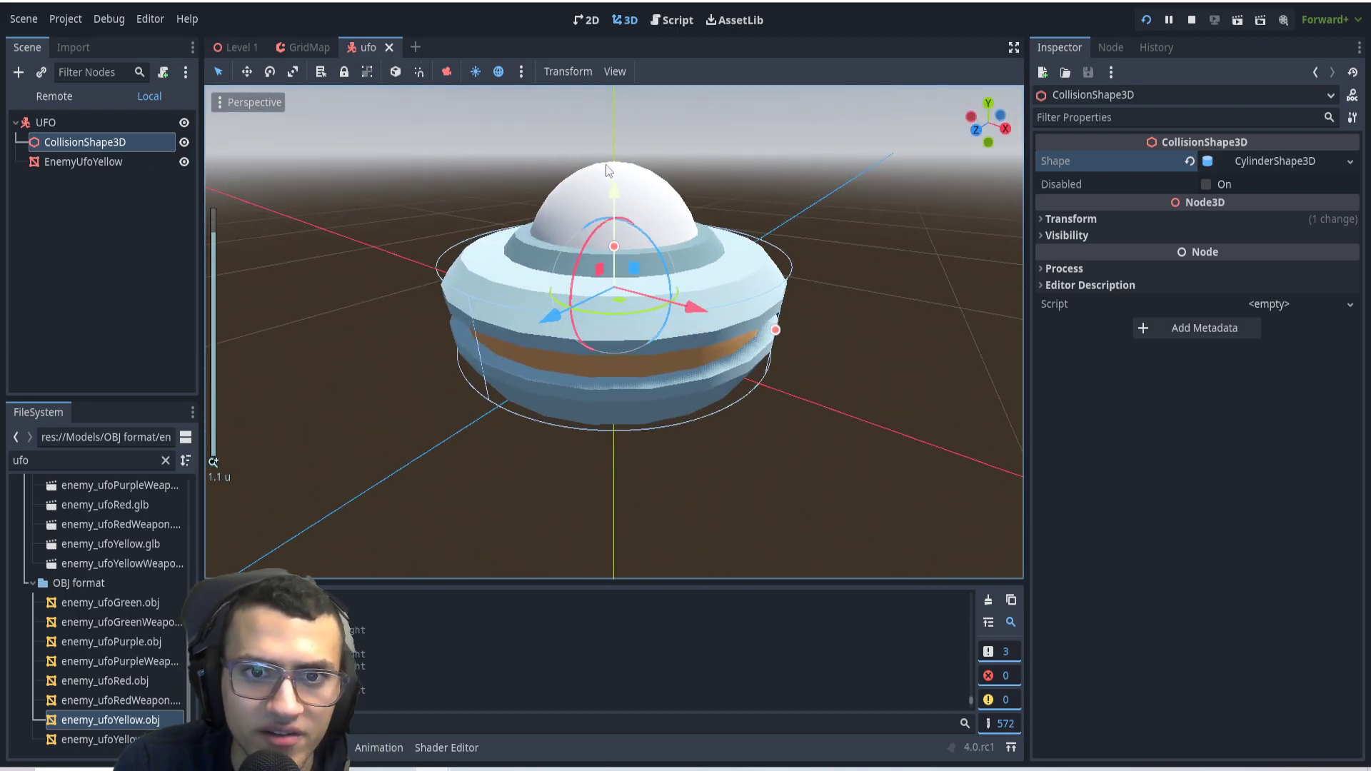
middle_click_drag(642, 250, 635, 174)
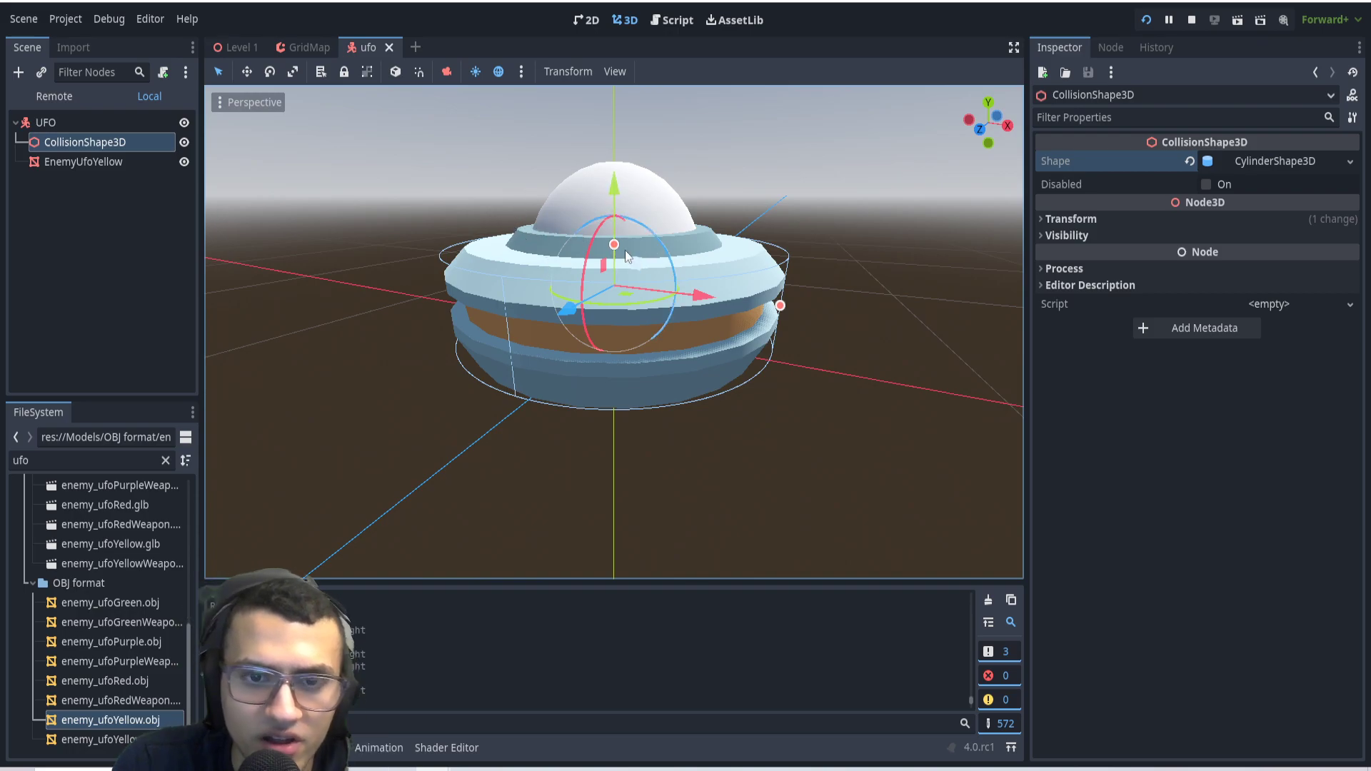
scroll(566, 212, "down", 5)
middle_click_drag(566, 212, 511, 226)
scroll(671, 256, "down", 3)
middle_click_drag(673, 257, 618, 300)
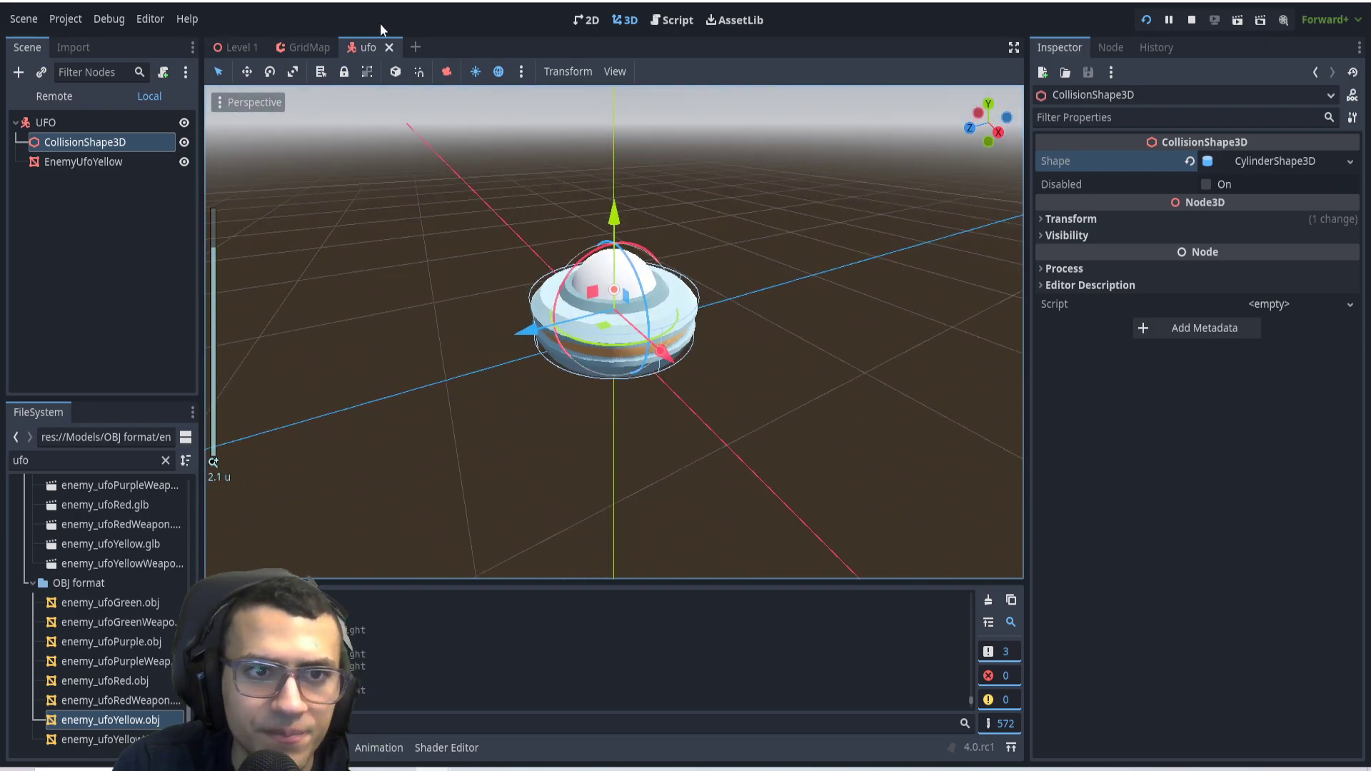
left_click(104, 161)
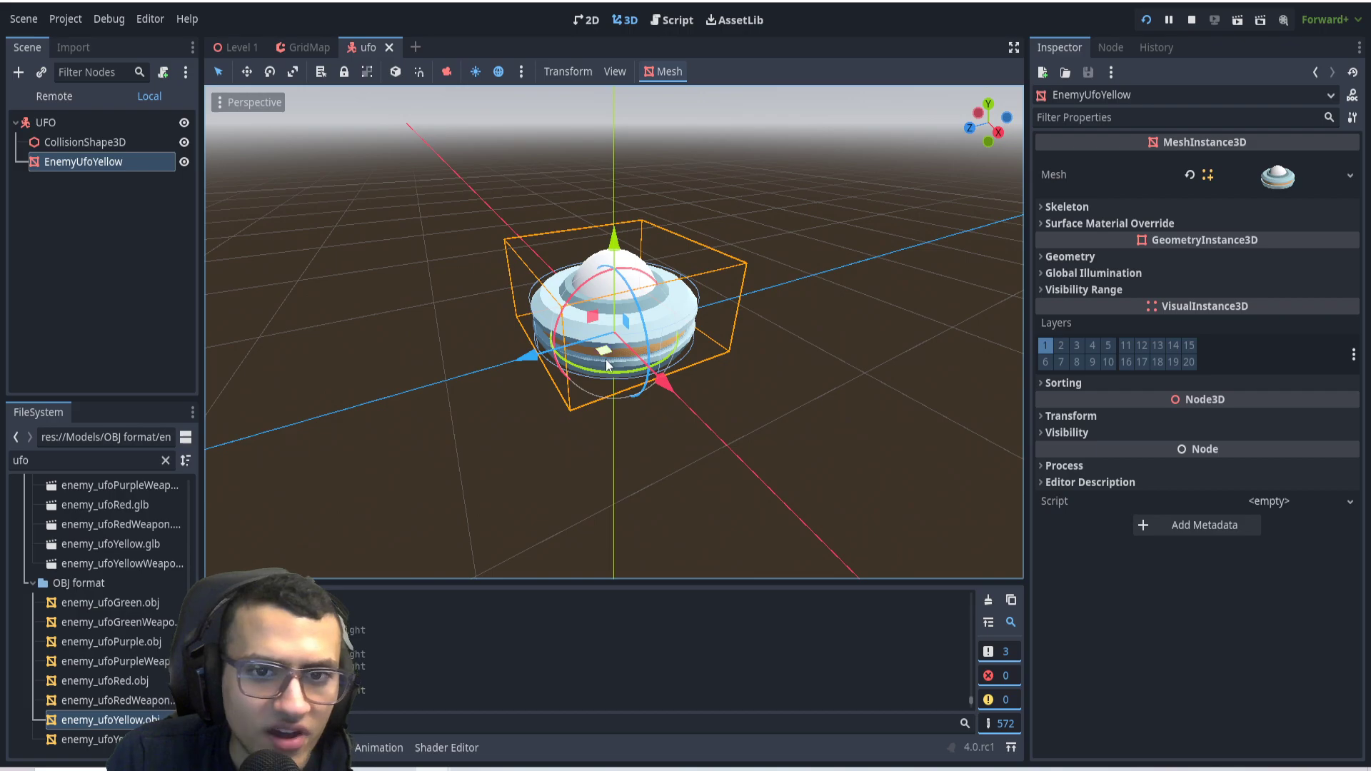
middle_click_drag(737, 309, 717, 314)
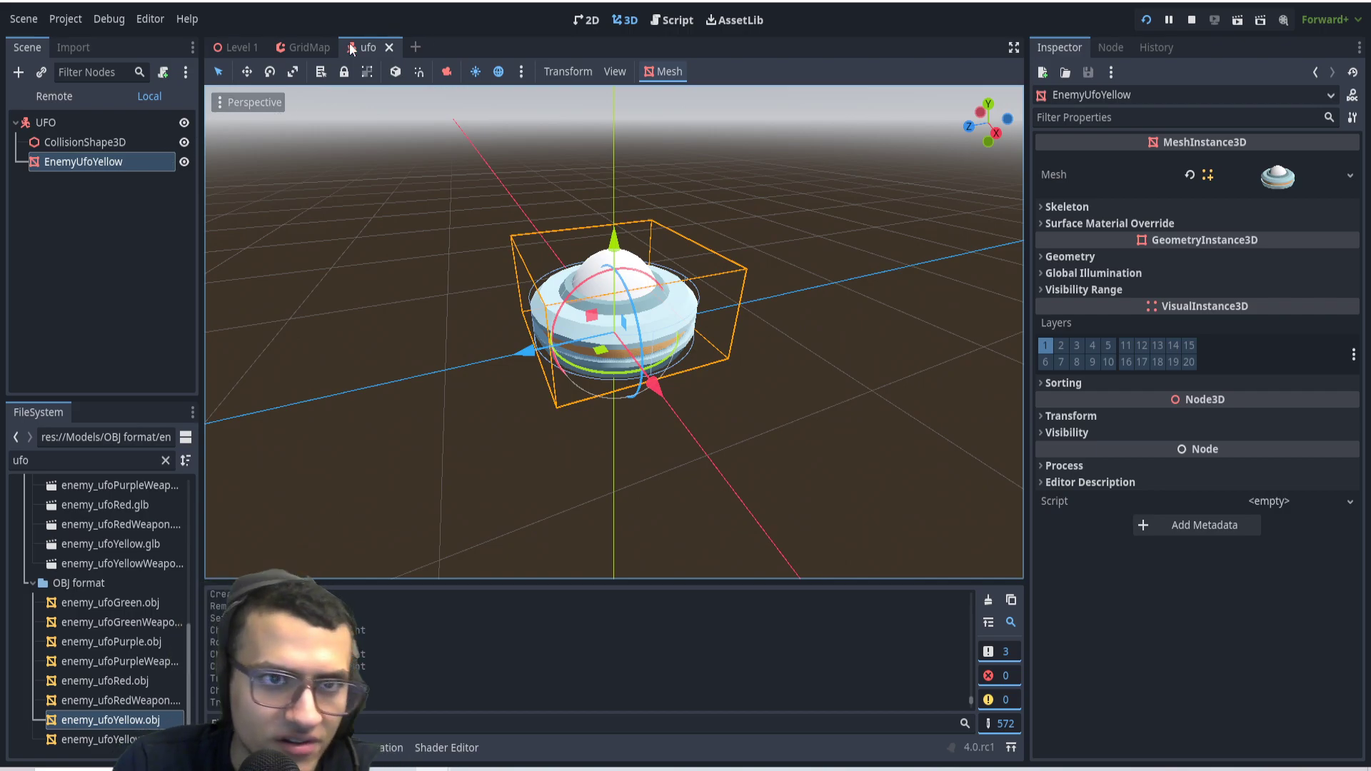
Close the ufo and GridMap scenes and instance ufo.tscn as a child of PathFollow3D in Level 1
left_click(388, 48)
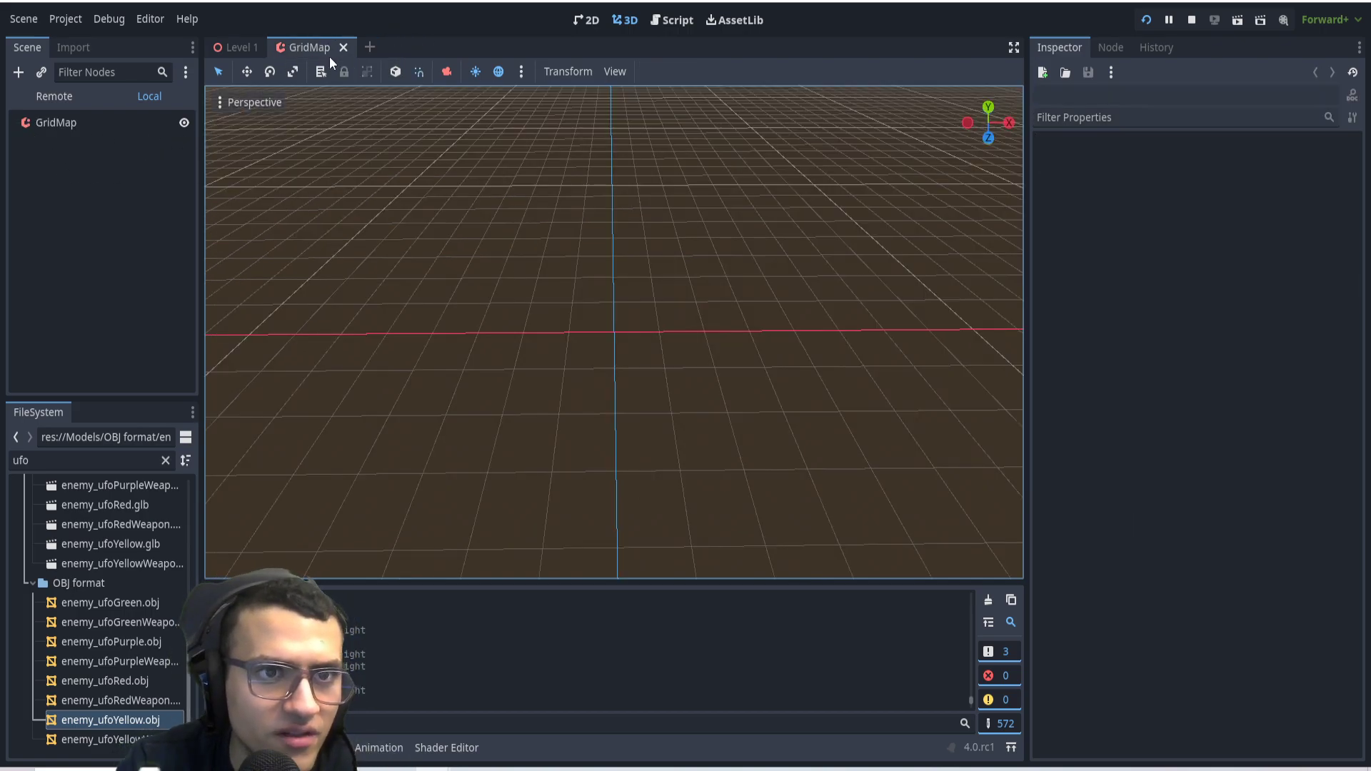
left_click(241, 47)
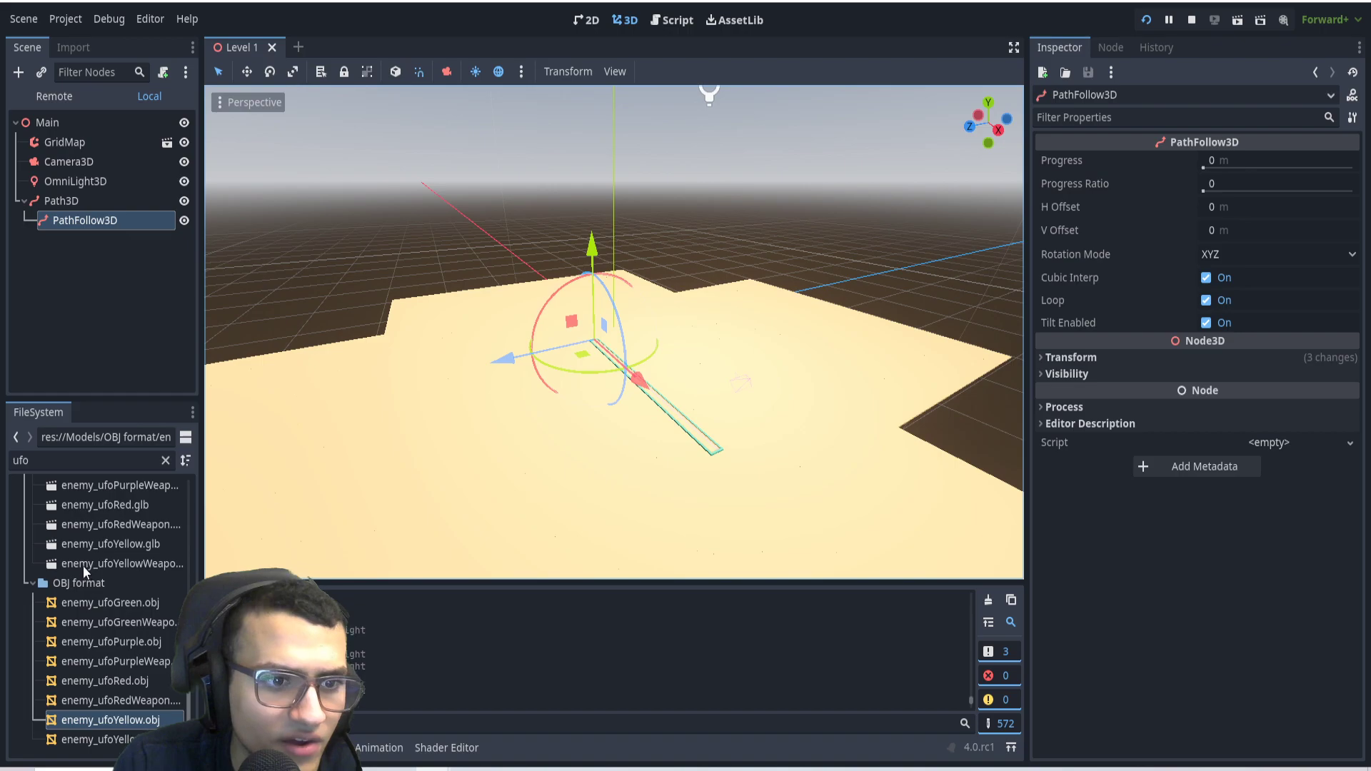
scroll(80, 543, "up", 10)
left_click_drag(64, 545, 90, 227)
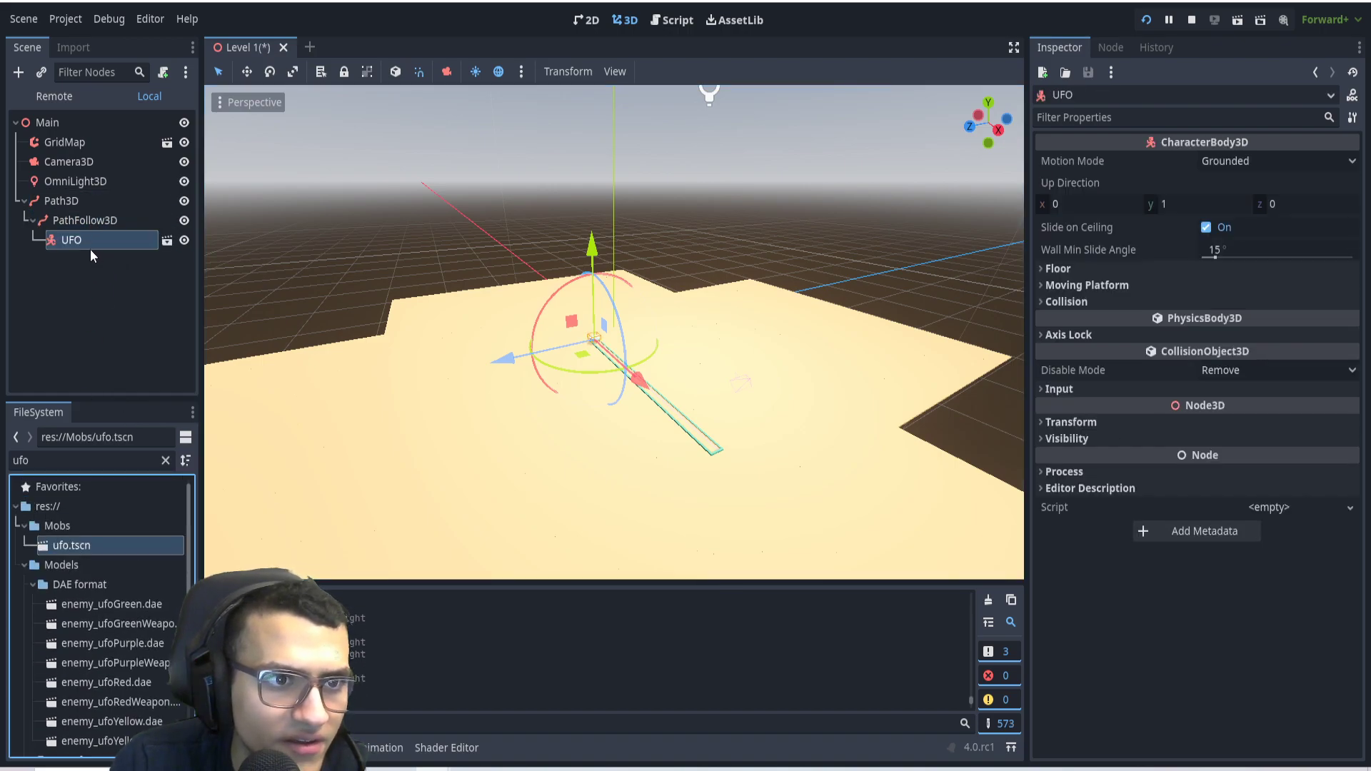
Rename the Path3D node to Stage 1
double_click(89, 200)
key("Escape")
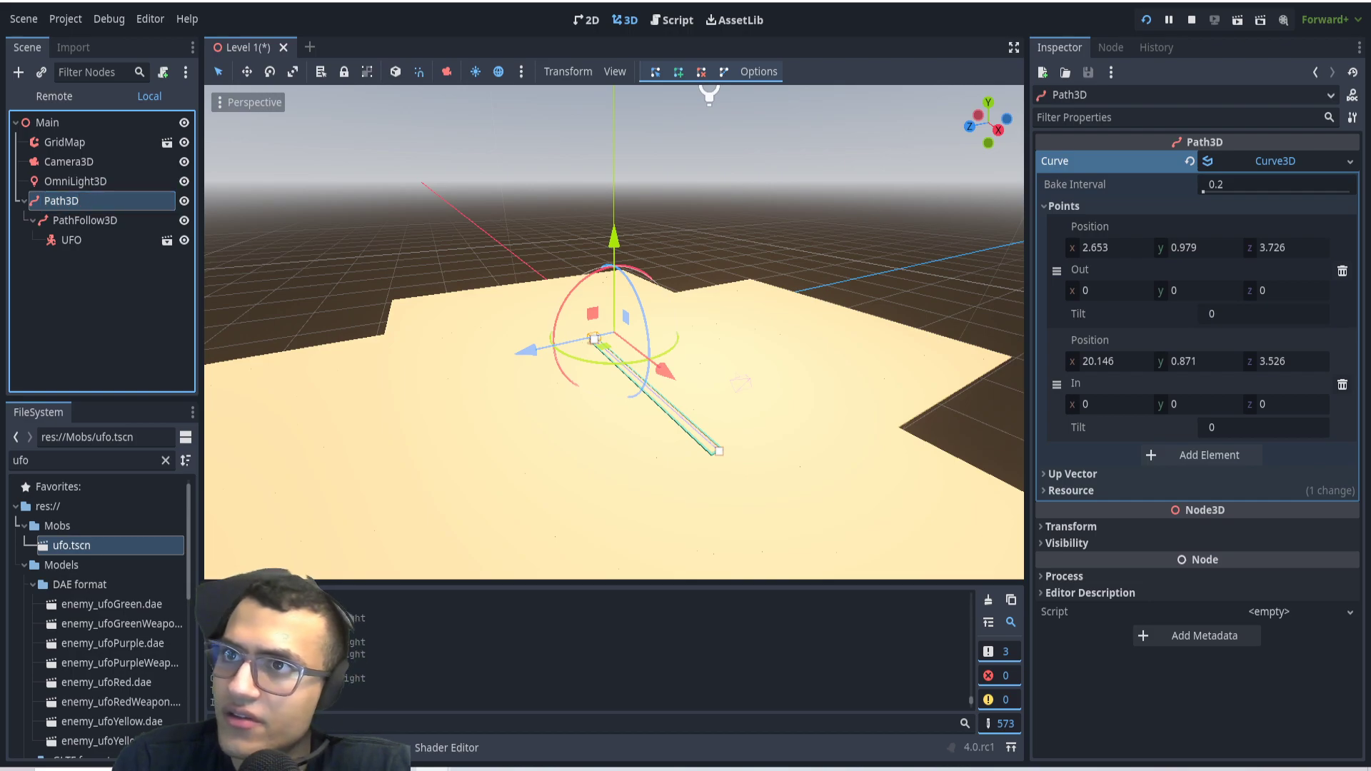
left_click(103, 189)
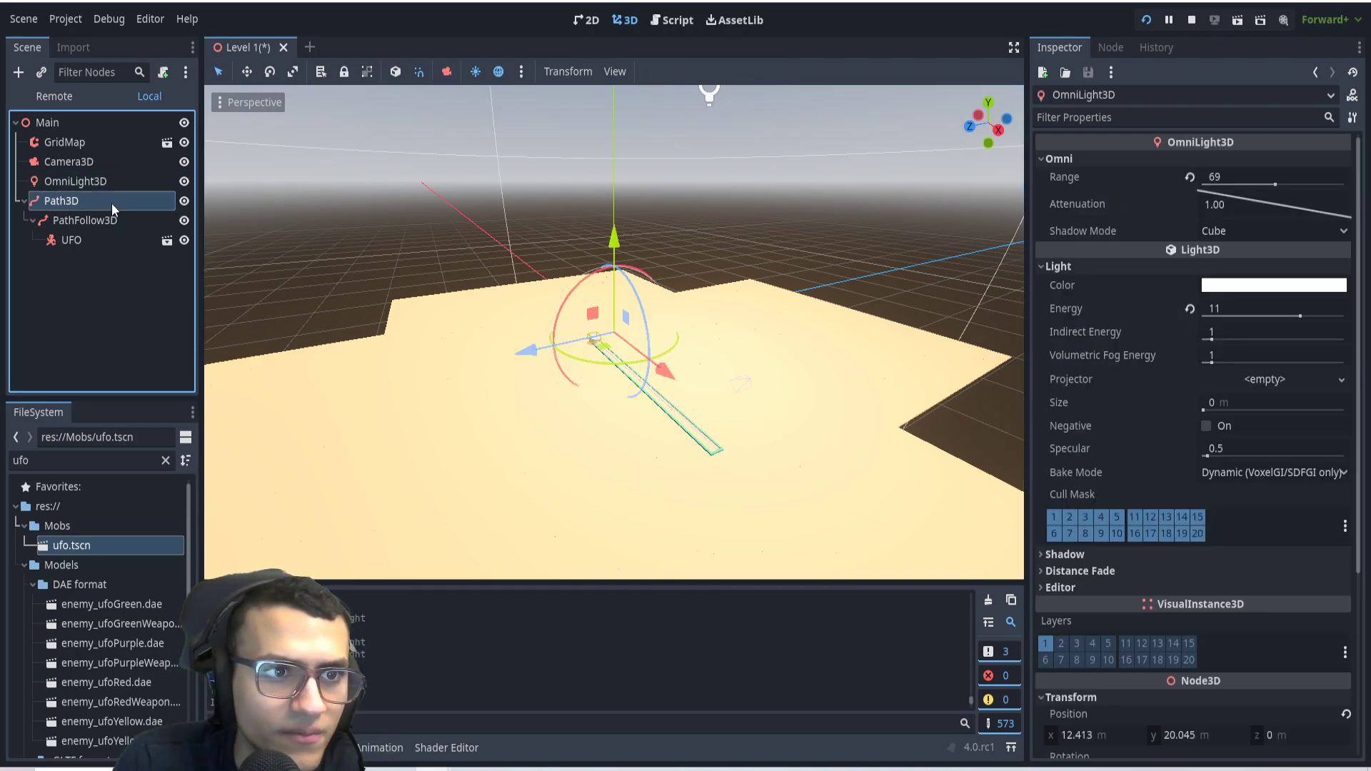
double_click(110, 203)
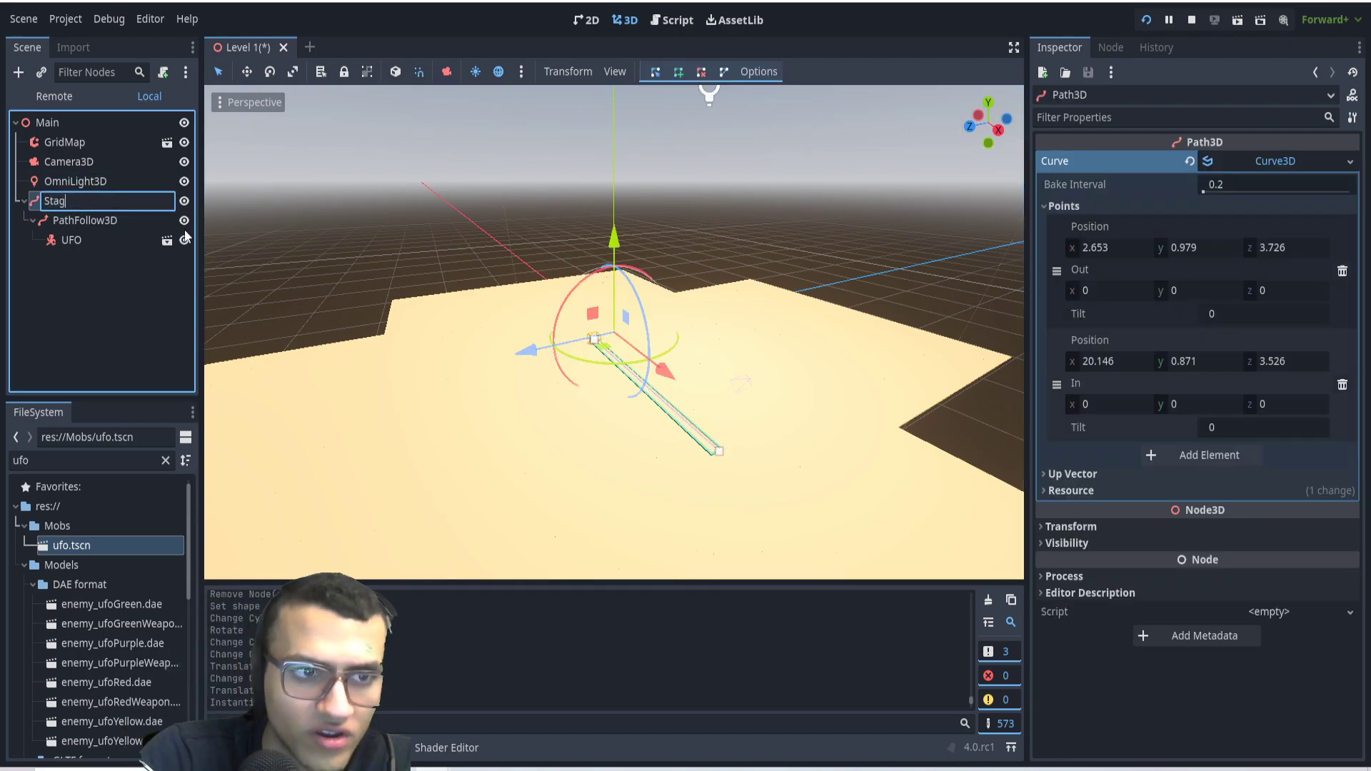
key("Return")
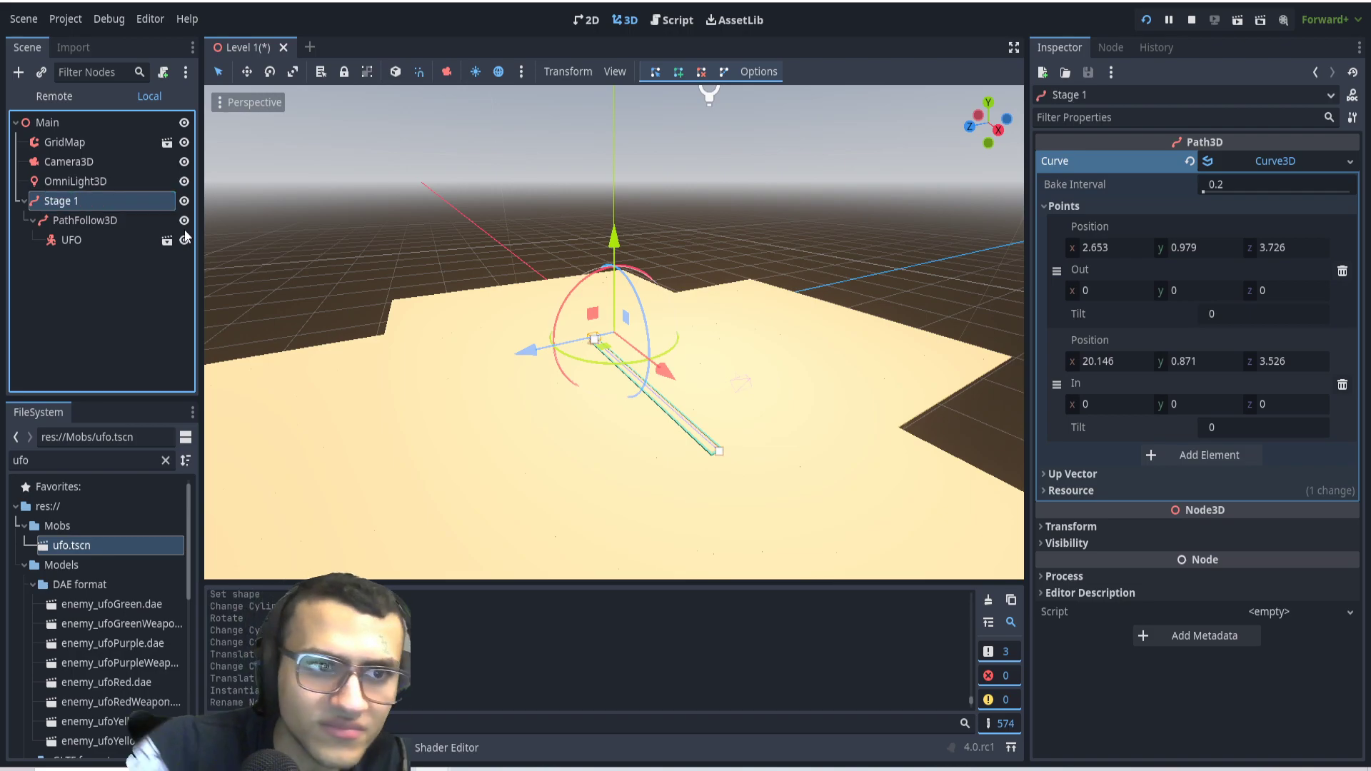